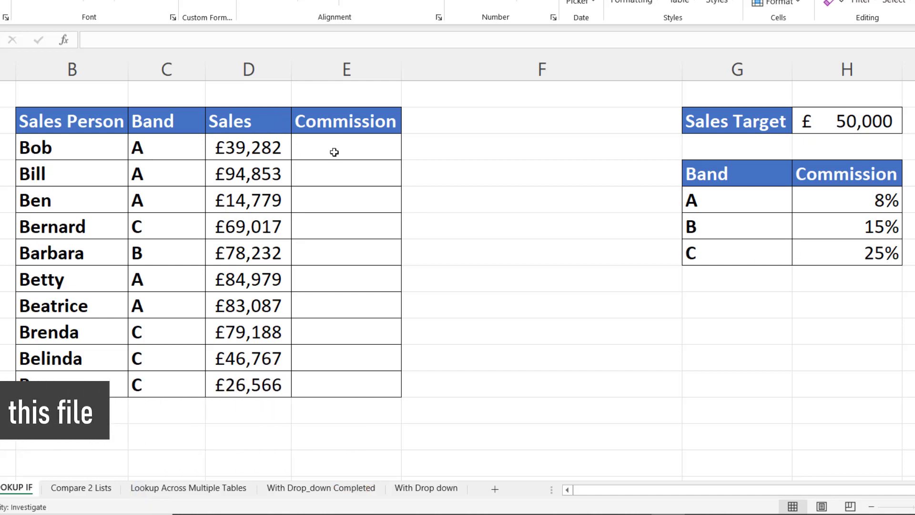
Step: Enter =VLOOKUP(C3,$G$5:$H$7,2,FALSE) in E3 to fetch Bob's band commission rate
left_click(365, 144)
type("=vl")
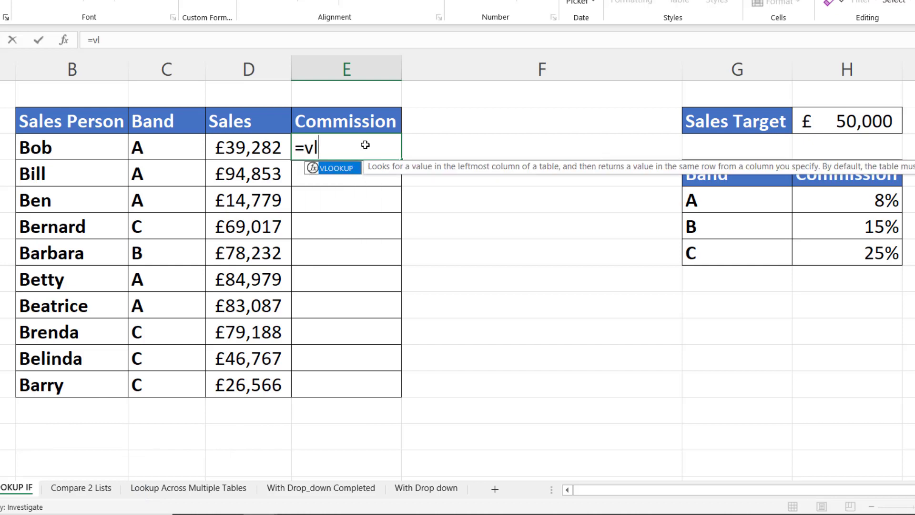
key("Tab")
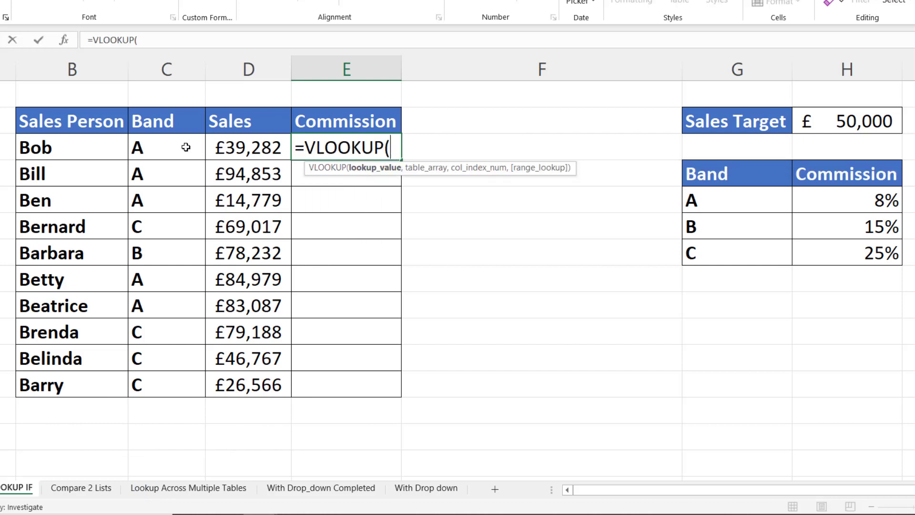
left_click(164, 142)
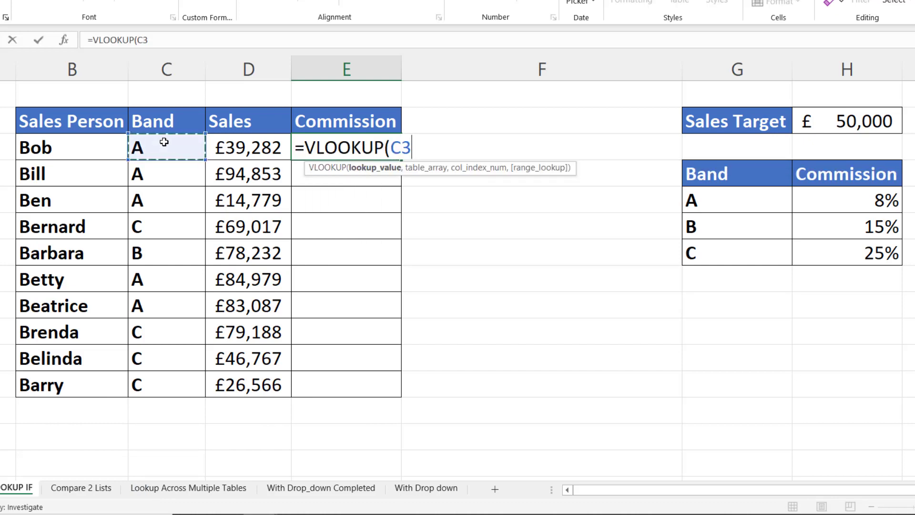
type(",")
left_click_drag(746, 196, 886, 256)
key("F4")
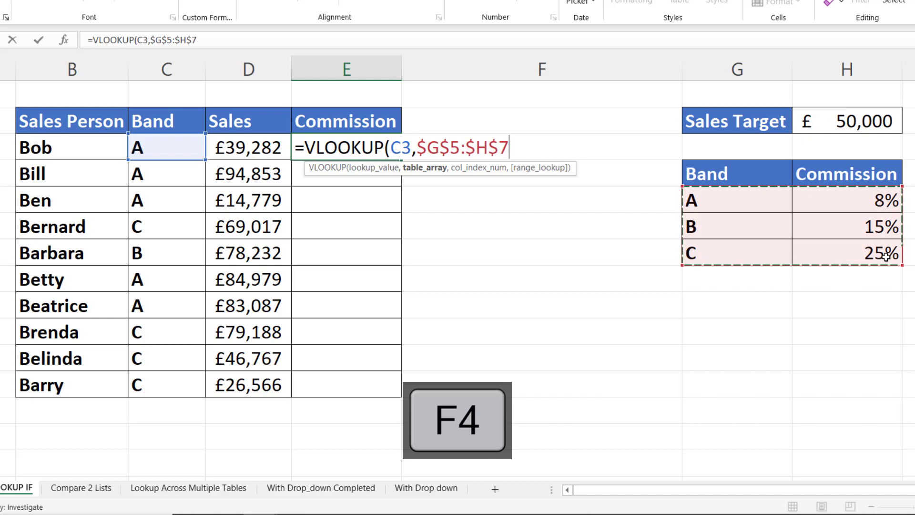
type(",")
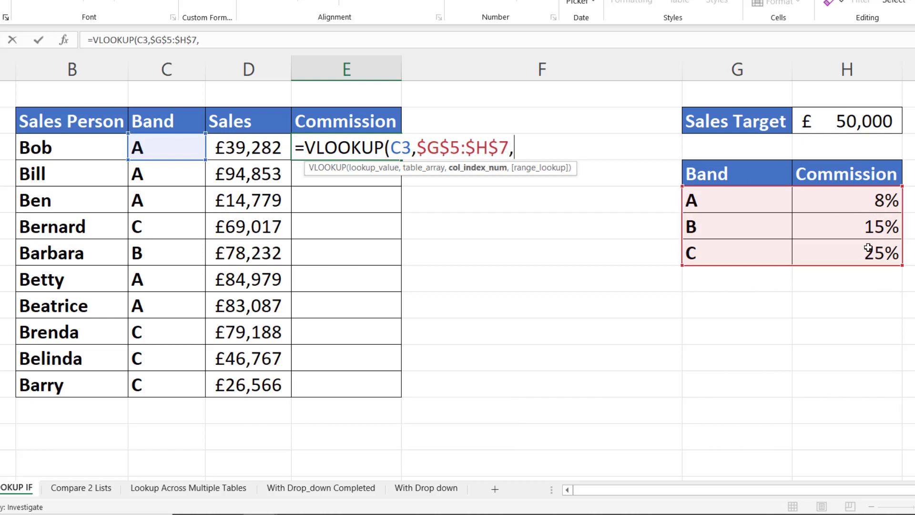
type("2,")
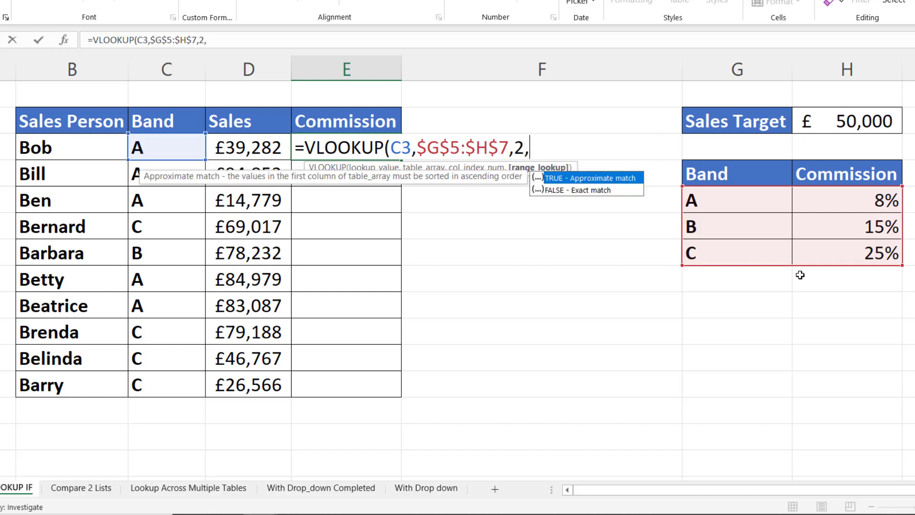
double_click(583, 190)
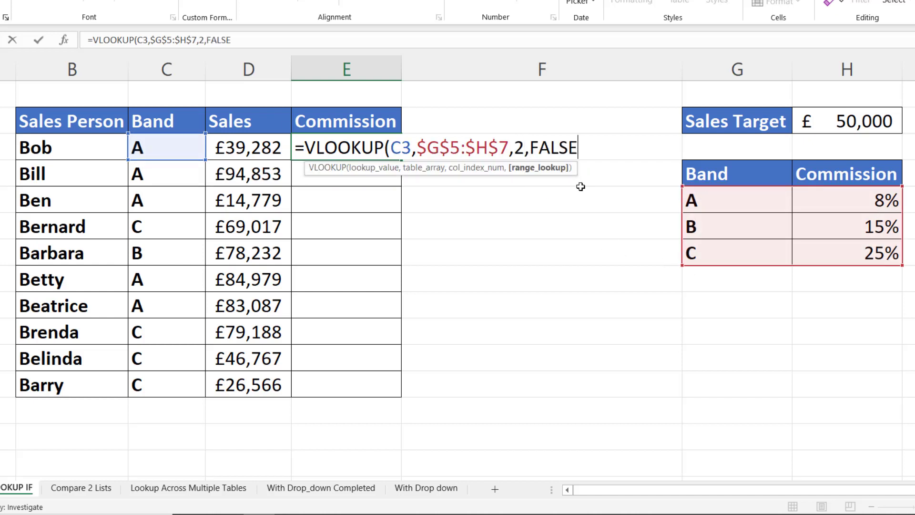
type(")")
key("Return")
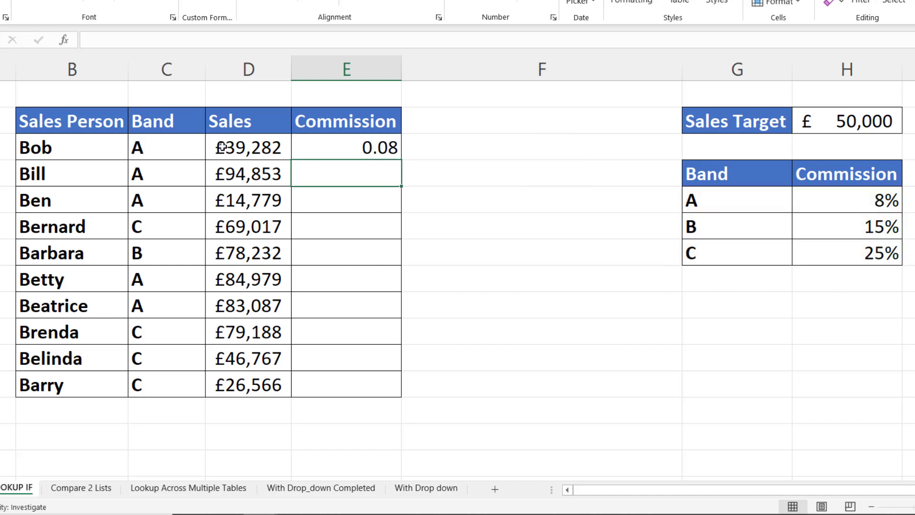
Step: Copy the E3 formula down to E12 and format the rates as percentages
left_click(348, 155)
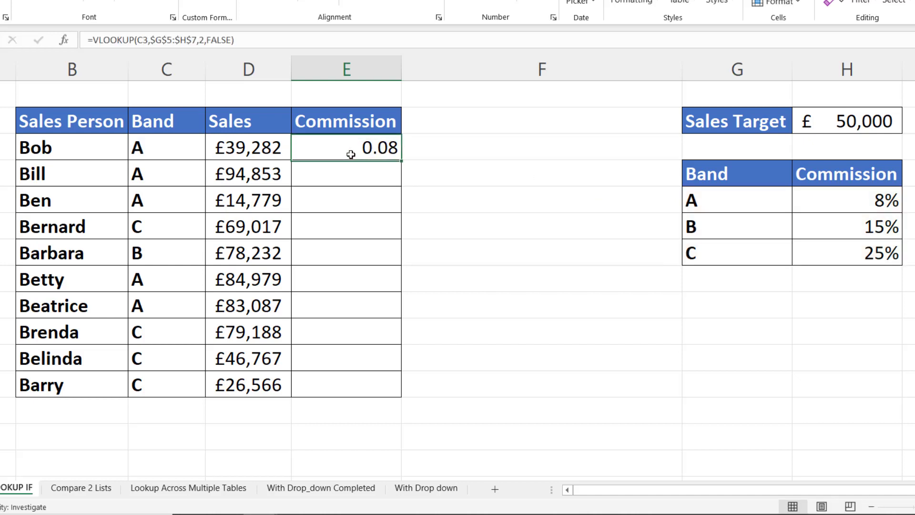
double_click(400, 159)
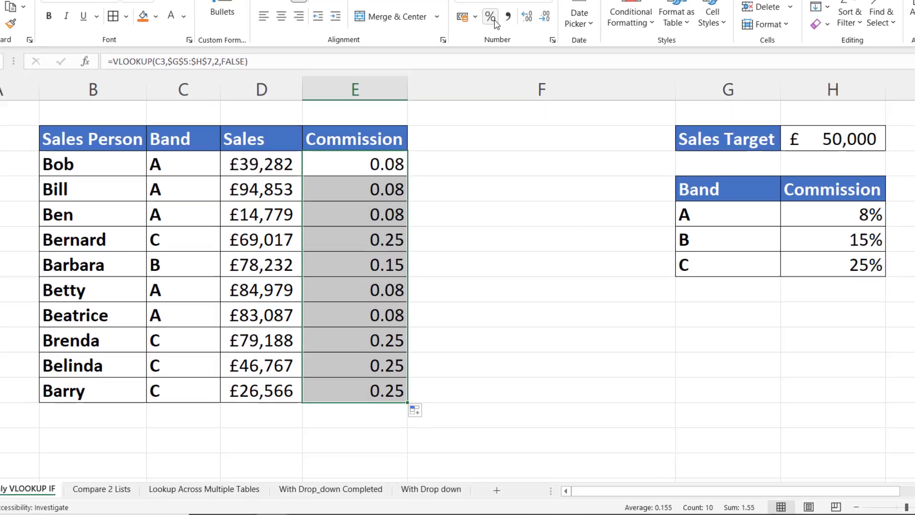
key("ctrl+shift+5")
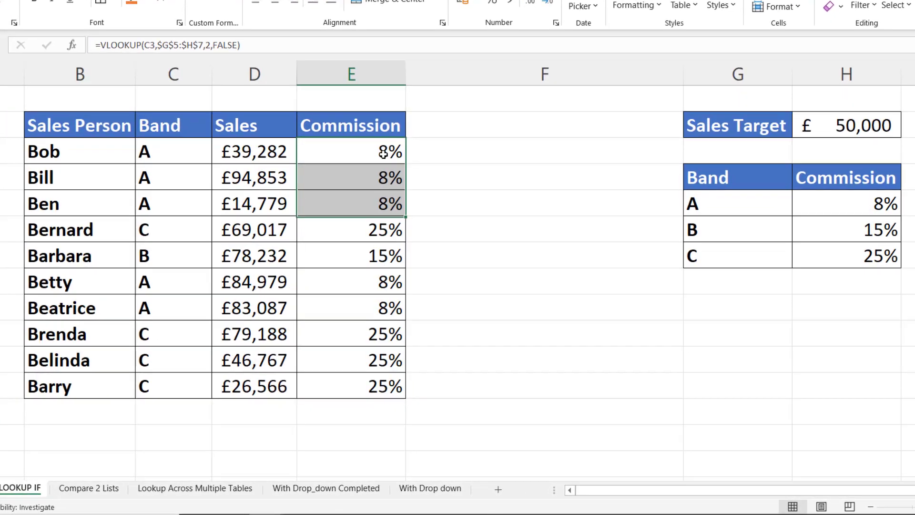
Step: Change E3 to =IF(D3>=$H$2,VLOOKUP(C3,$G$5:$H$7,2,FALSE),0)
double_click(386, 215)
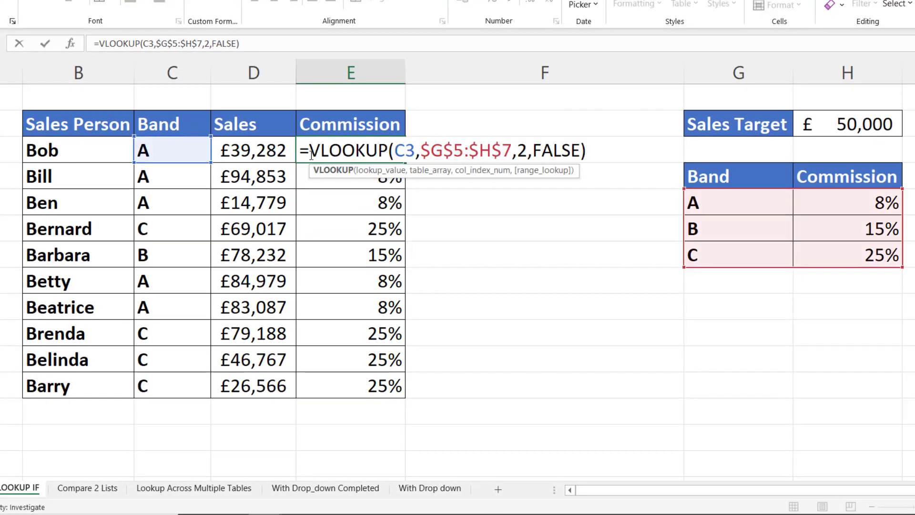
type("IF")
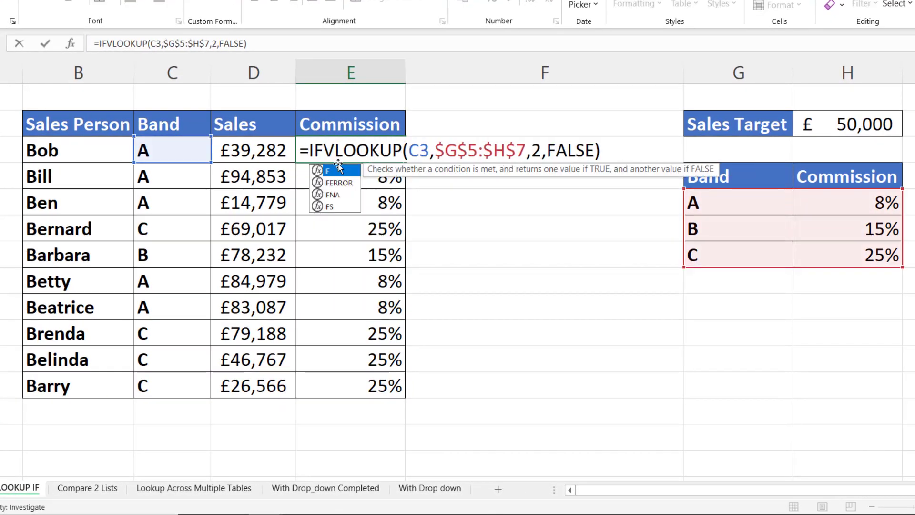
type("(")
left_click(249, 149)
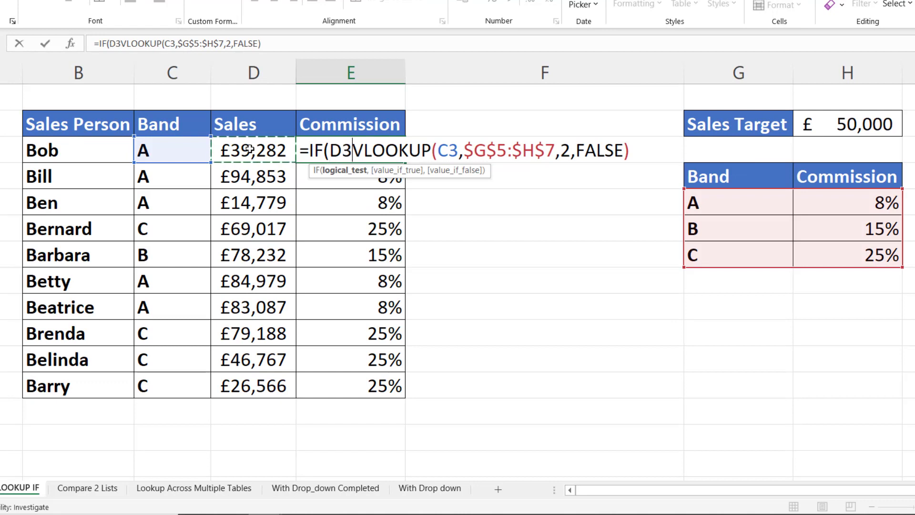
type(">=")
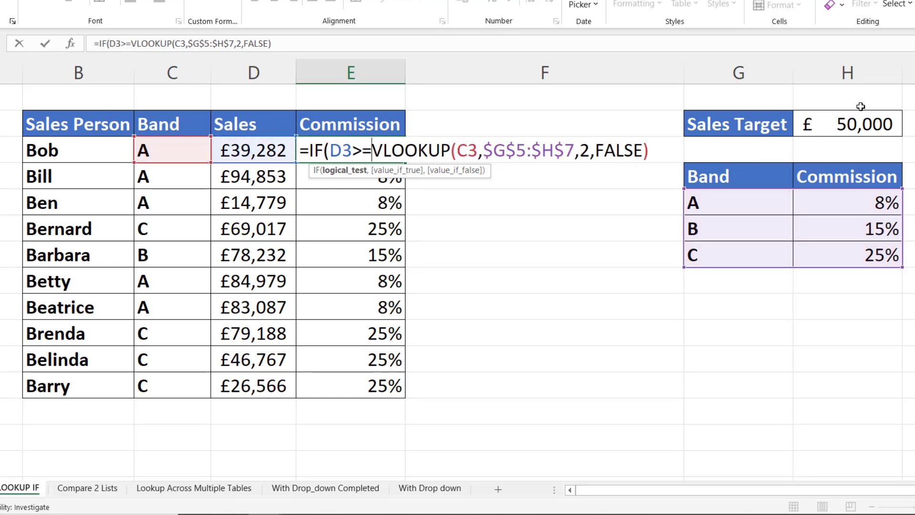
left_click(858, 125)
key("F4")
type(",")
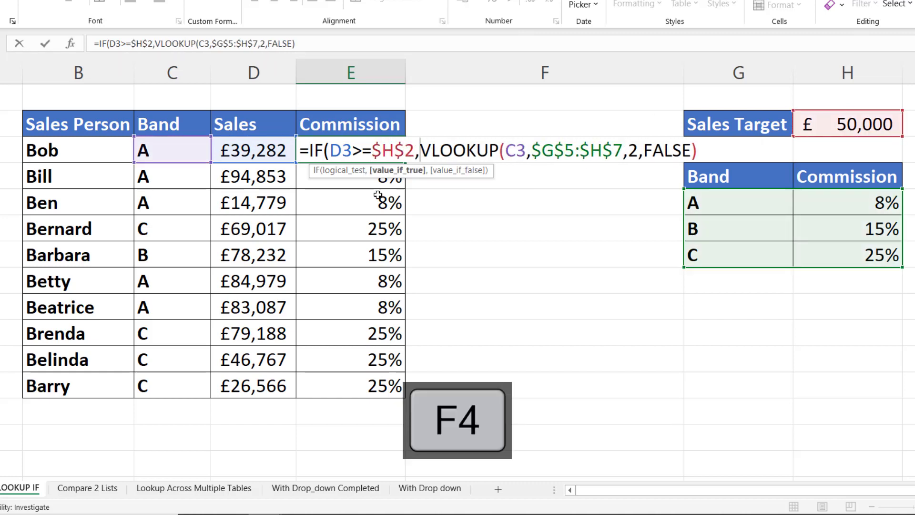
left_click(397, 170)
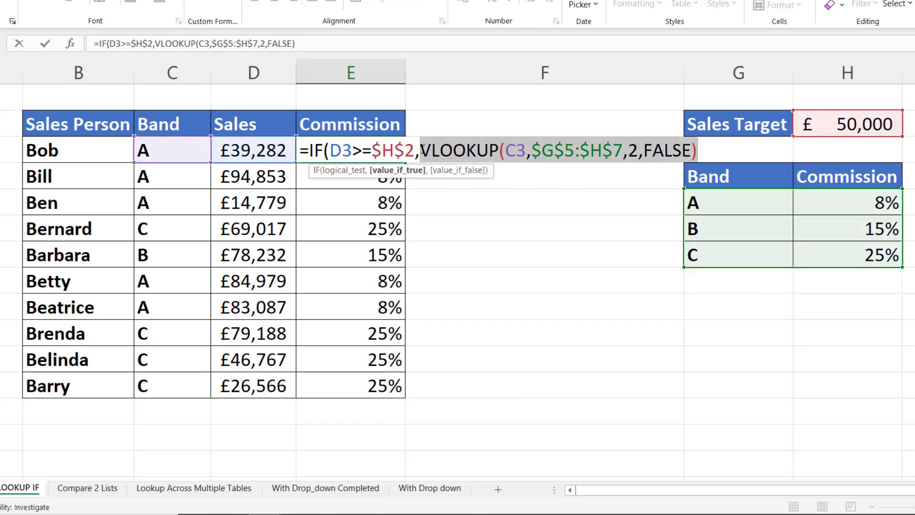
left_click(698, 153)
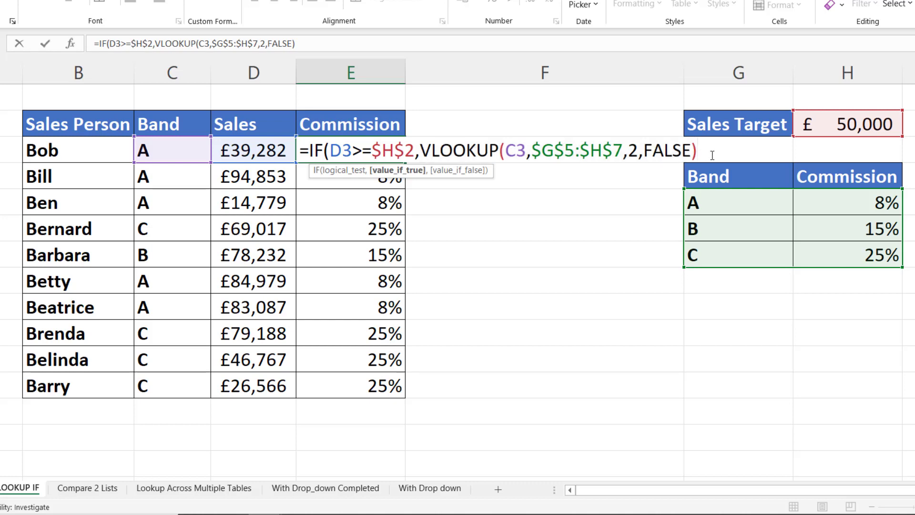
type(",0")
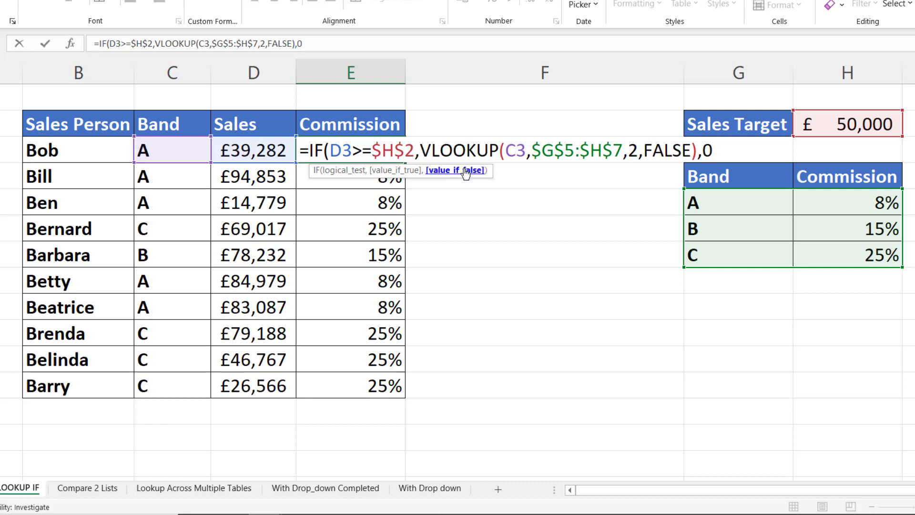
type(")")
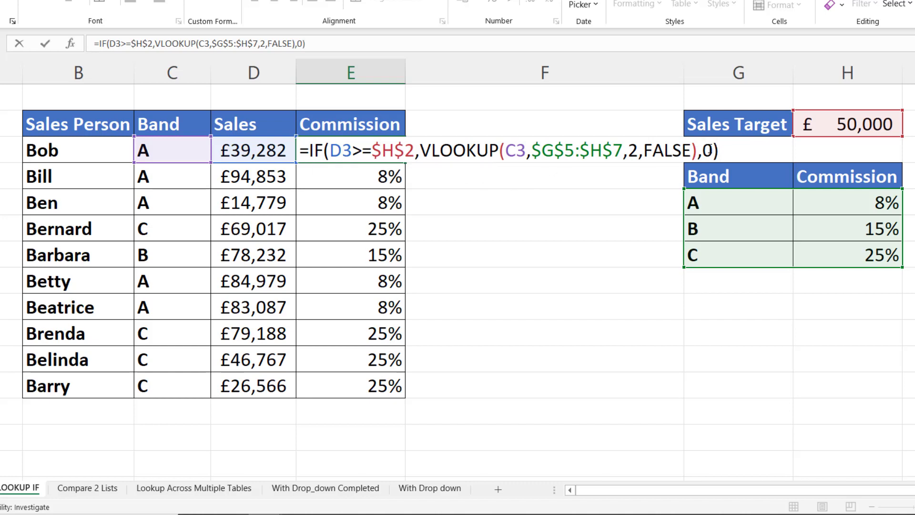
key("Return")
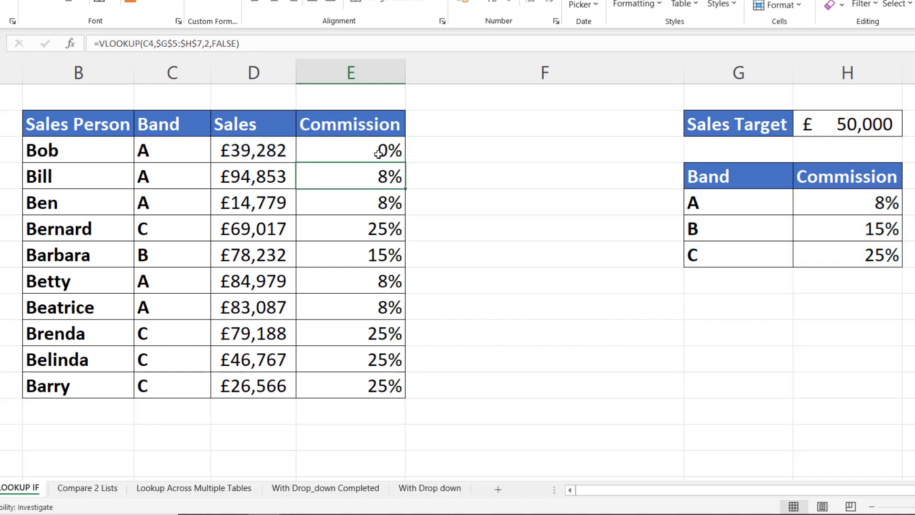
Step: Copy the IF commission formula from E3 down to E12
left_click(379, 155)
double_click(400, 164)
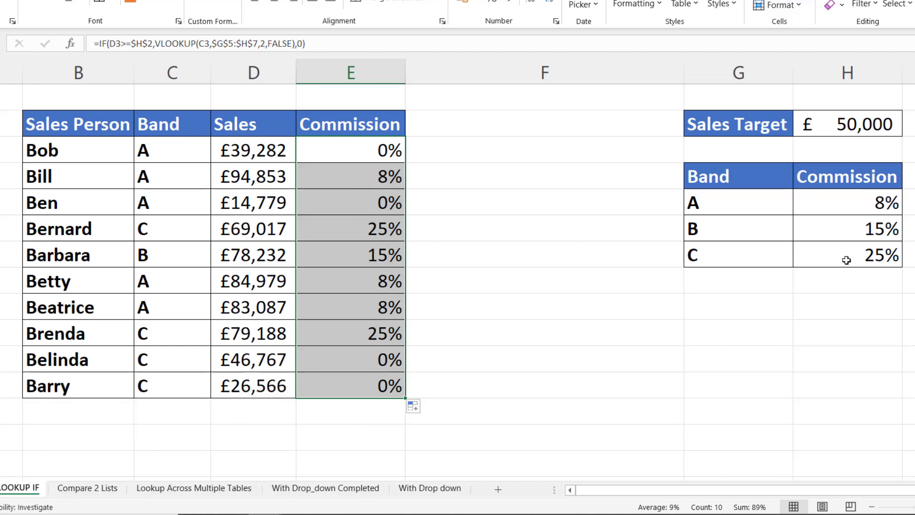
left_click(353, 149)
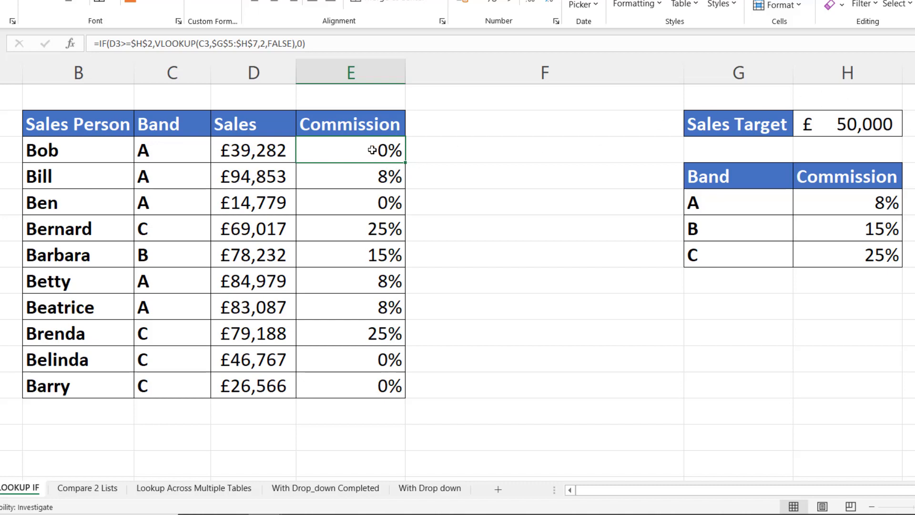
Step: Change E3's true result to (D3-$H$2)*VLOOKUP(C3,$G$5:$H$7,2,FALSE)
double_click(373, 150)
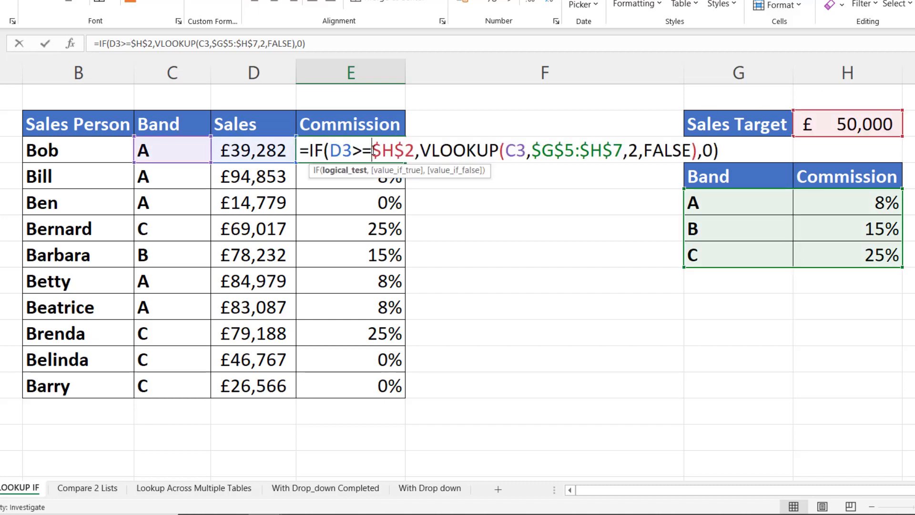
left_click(420, 152)
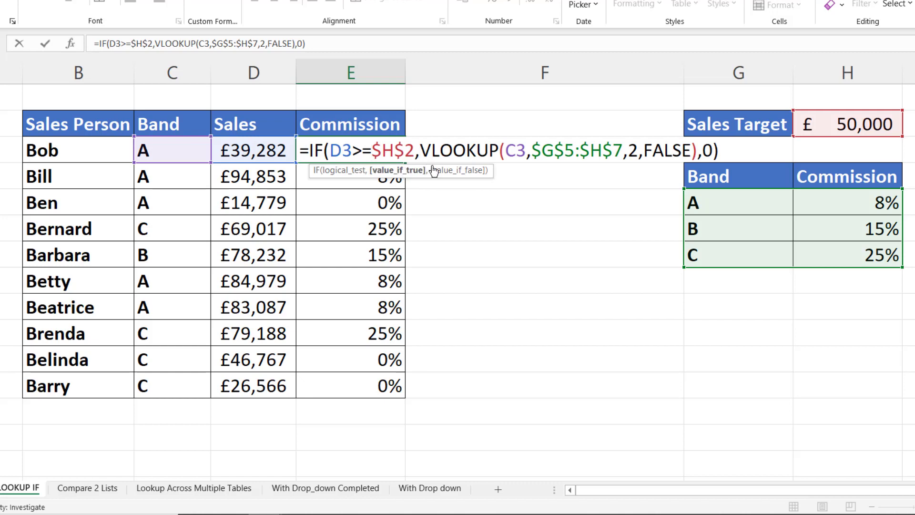
left_click(241, 151)
type("-")
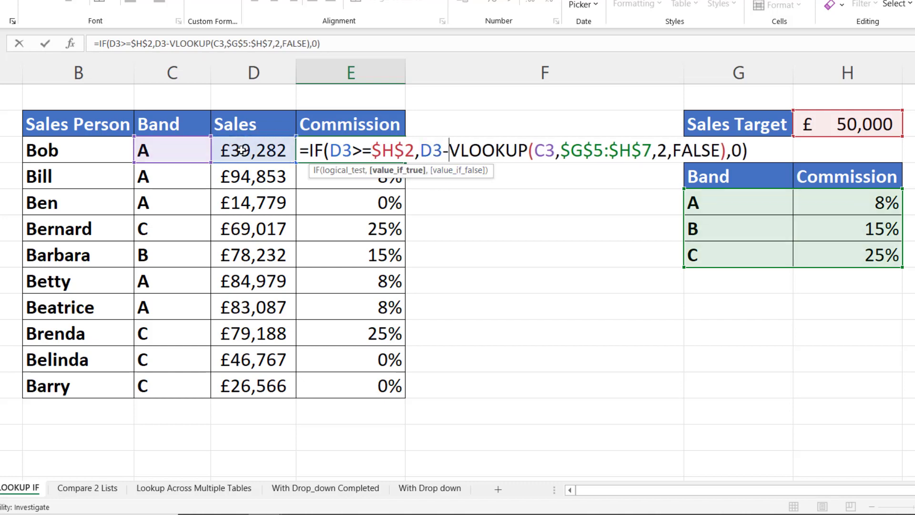
left_click(852, 125)
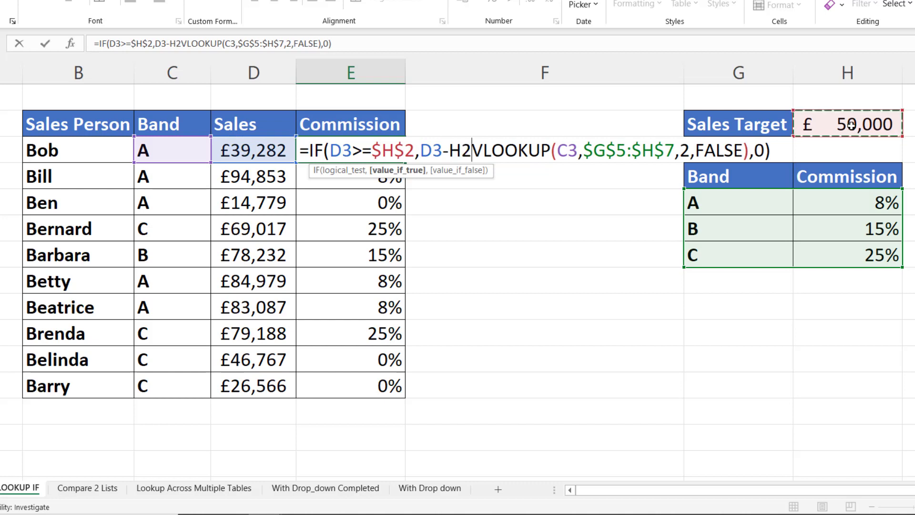
key("F4")
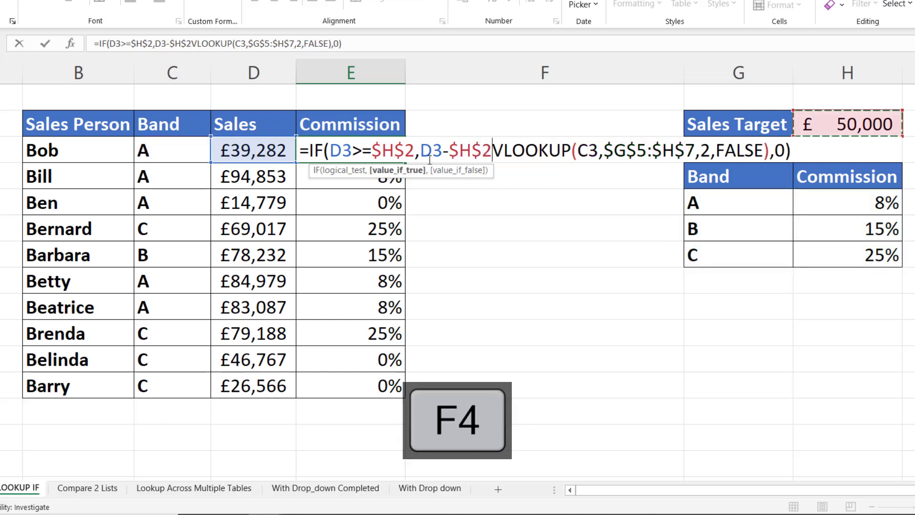
type("*")
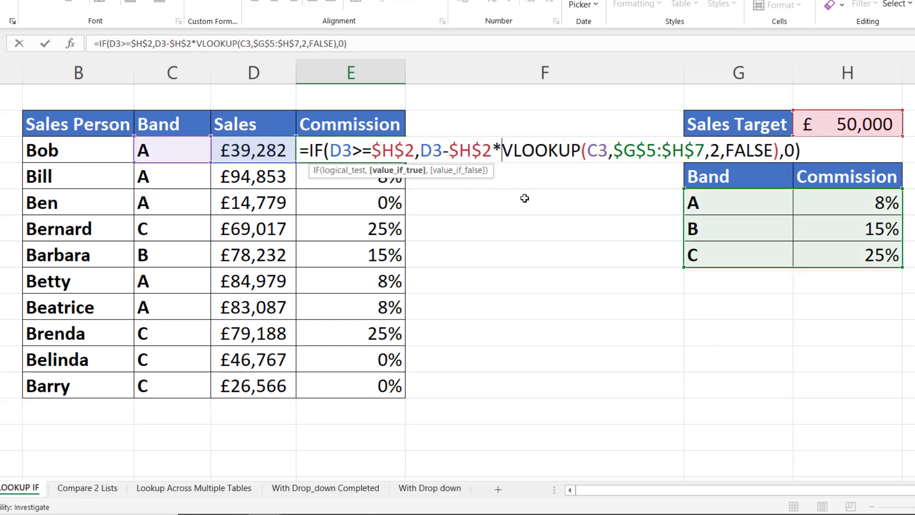
left_click(422, 150)
type("(")
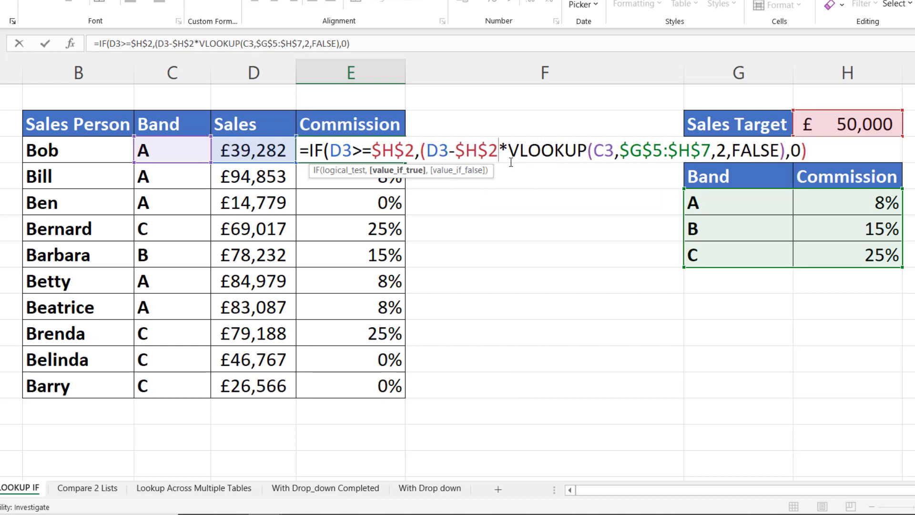
type(")")
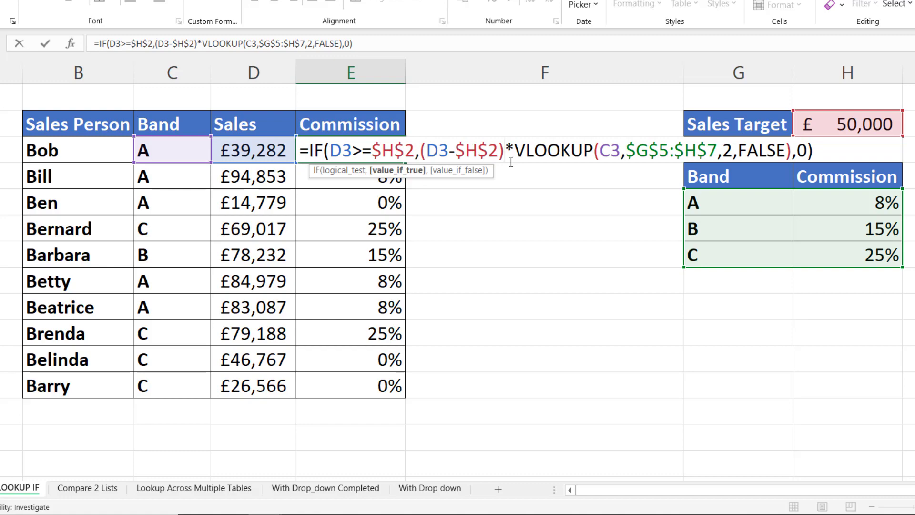
key("Return")
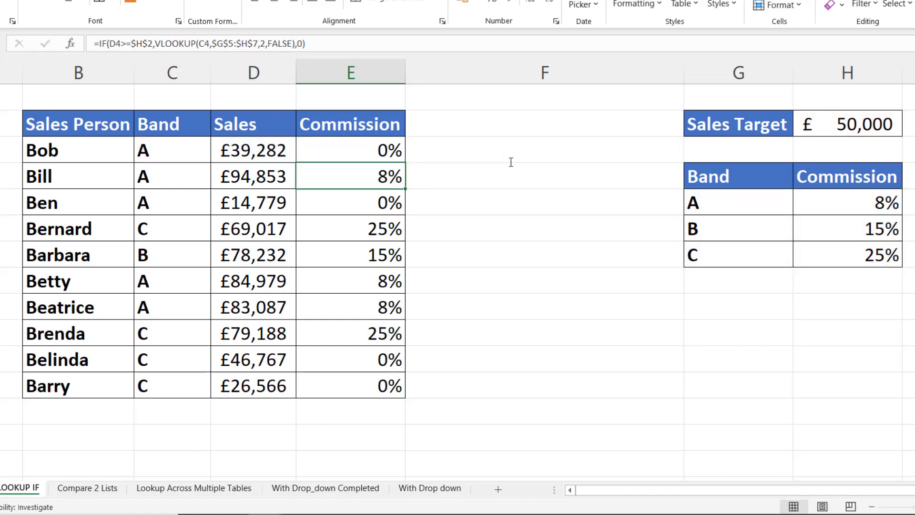
Step: Format E3 as Currency and copy the commission formula down to E12
left_click(376, 151)
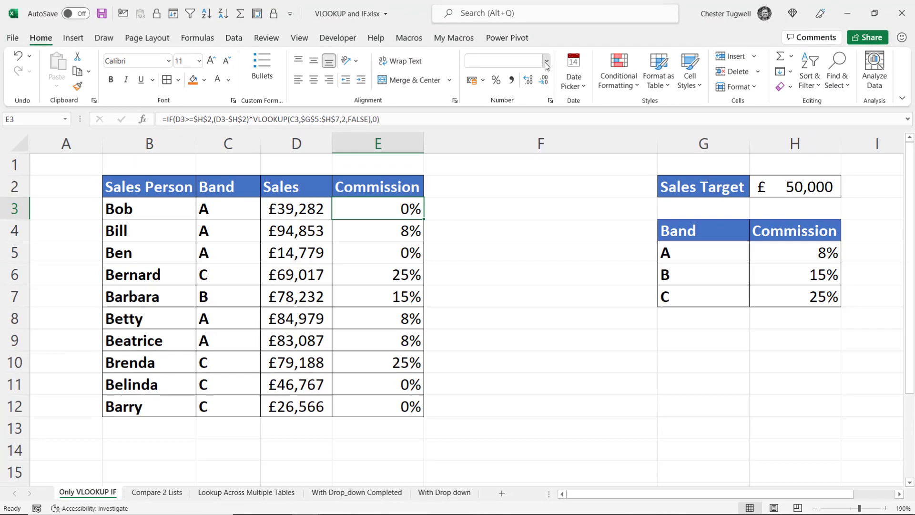
left_click(547, 62)
left_click(558, 86)
double_click(423, 220)
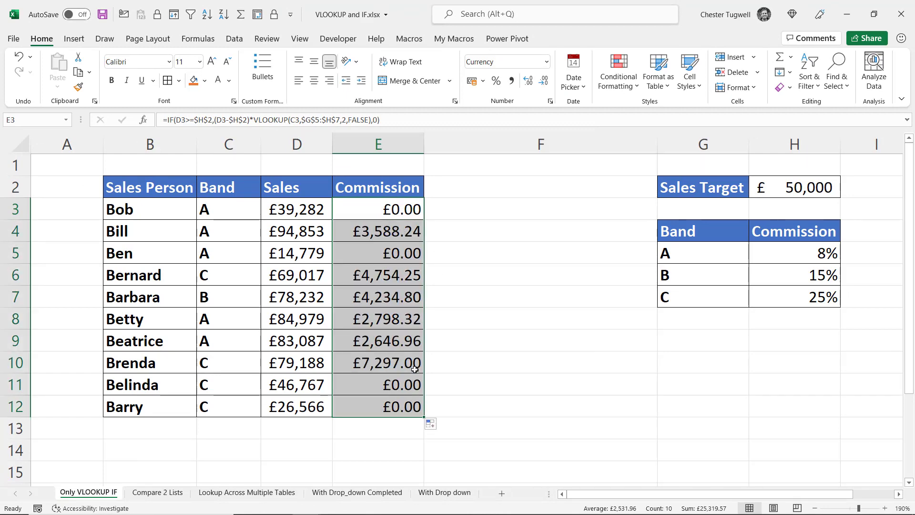
Step: On the Compare 2 Lists sheet, enter =VLOOKUP(E3,$B$3:$B$11,1,0) in G3
left_click(153, 494)
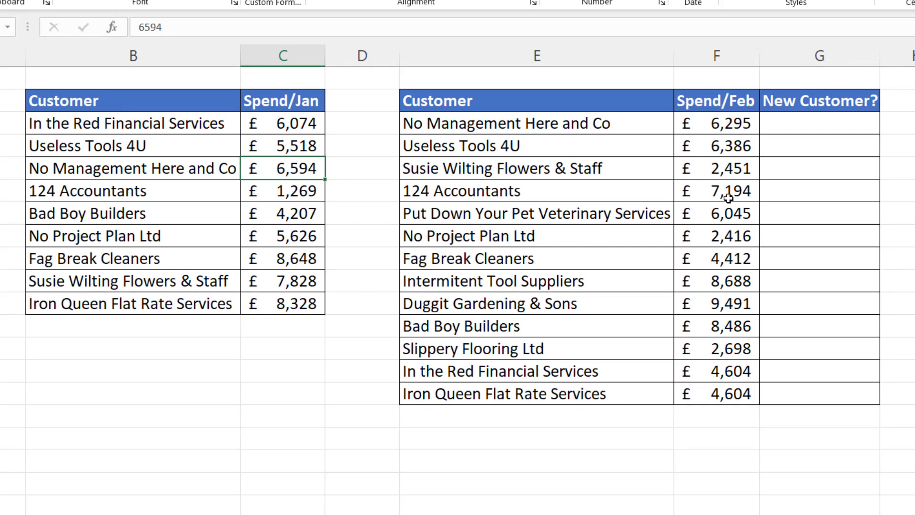
left_click(848, 125)
type("=vl")
key("Tab")
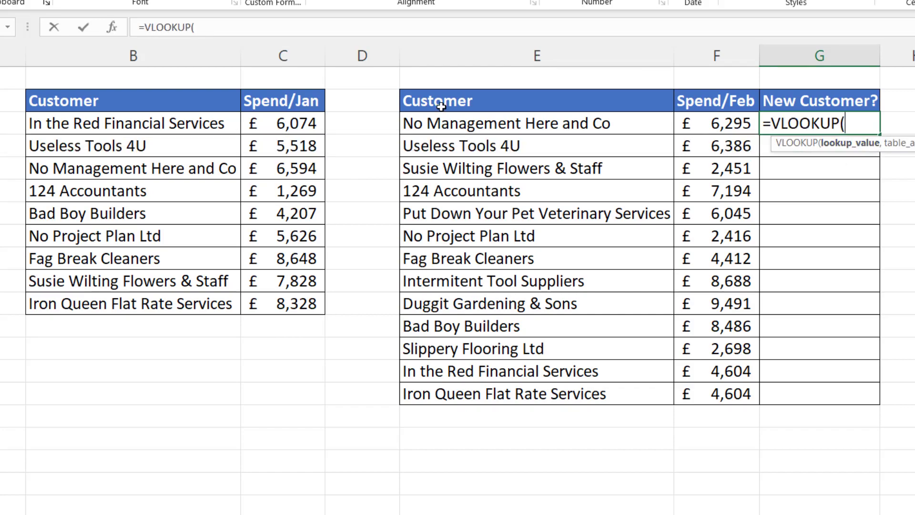
left_click(446, 122)
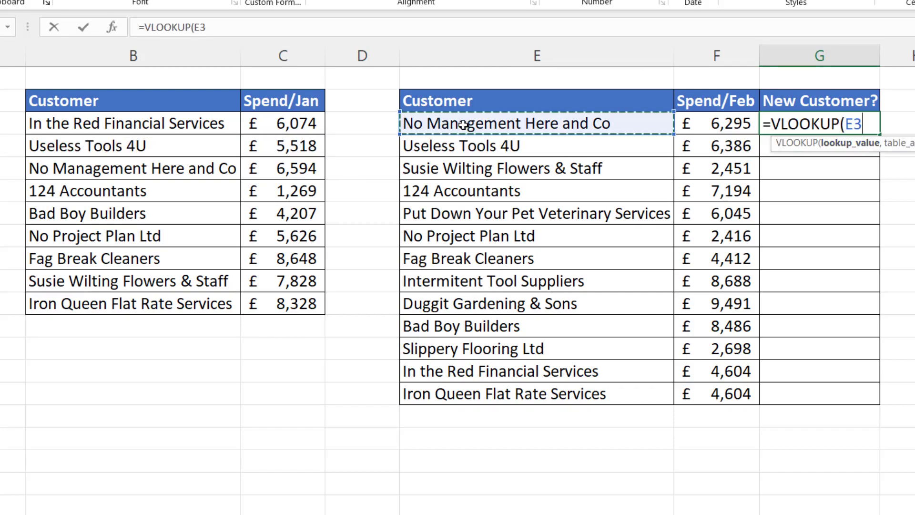
type(",")
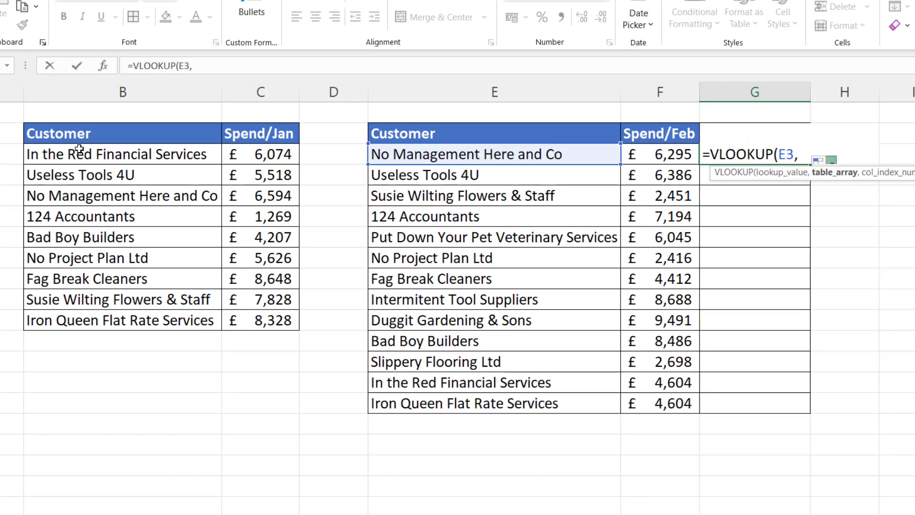
left_click_drag(79, 148, 74, 314)
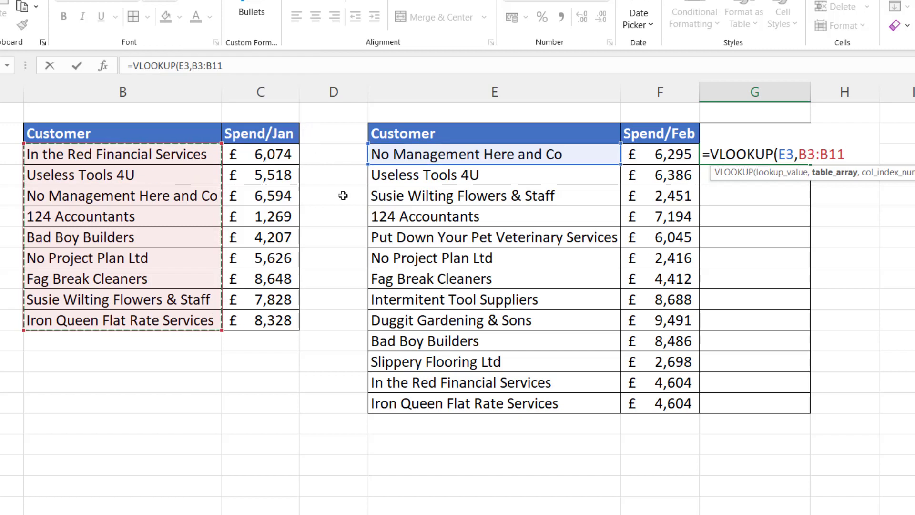
key("F4")
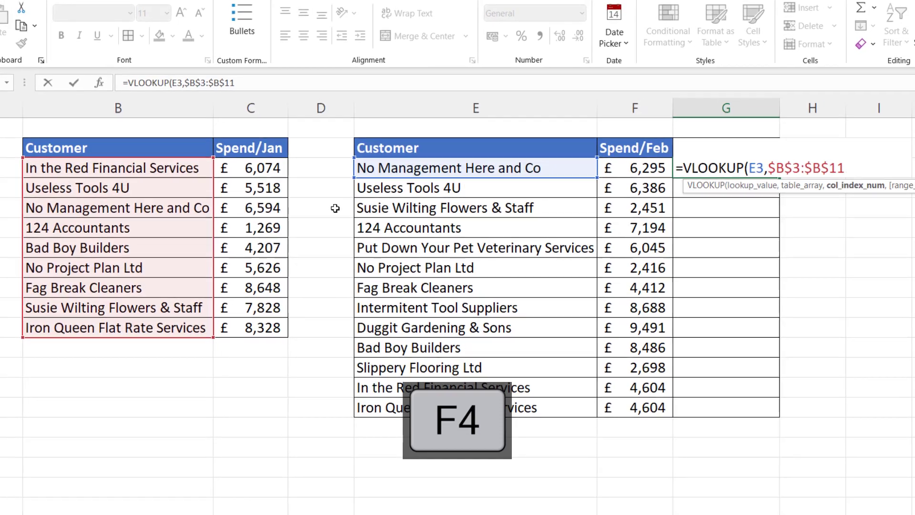
type(",1")
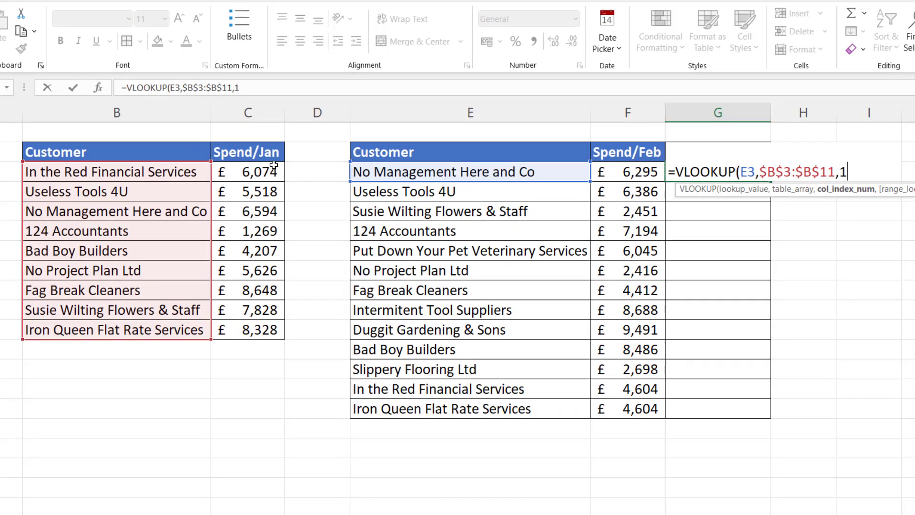
type(",0")
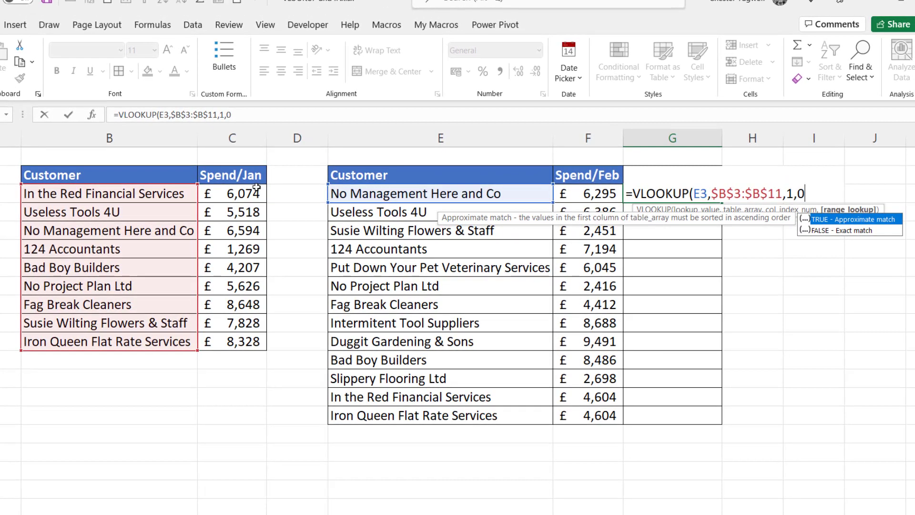
type(")")
key("Return")
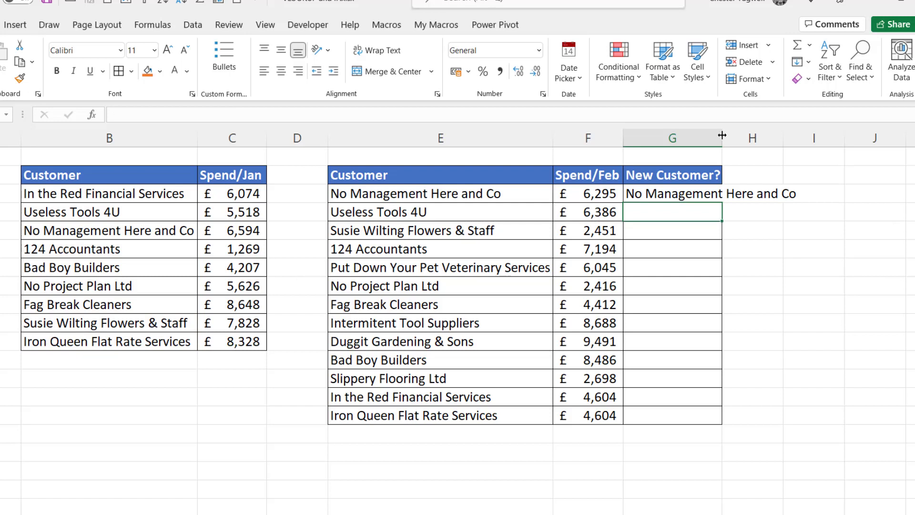
Step: Autofit column G and copy the G3 lookup down to G15
double_click(722, 138)
left_click(772, 195)
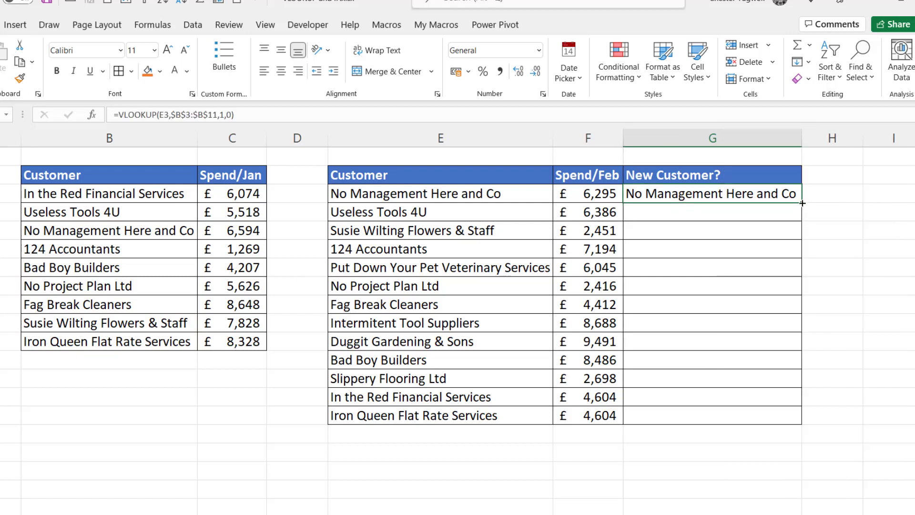
double_click(802, 203)
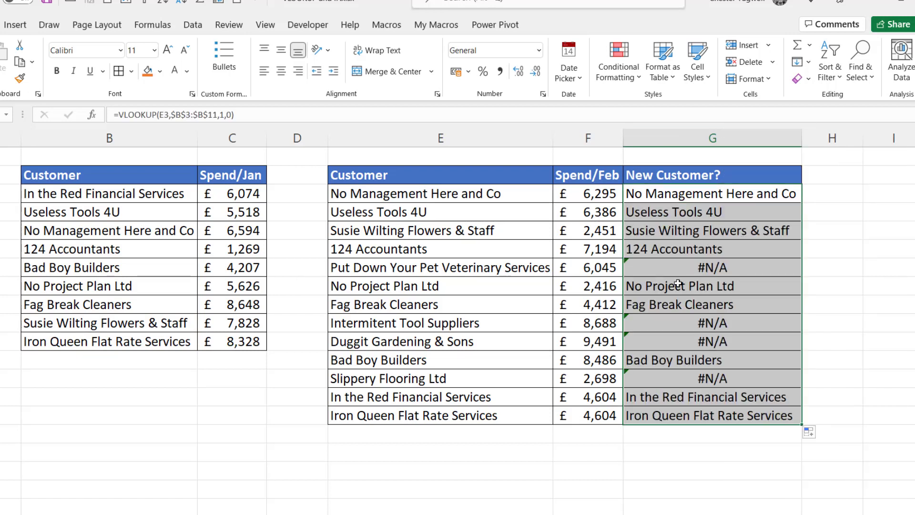
left_click(732, 269)
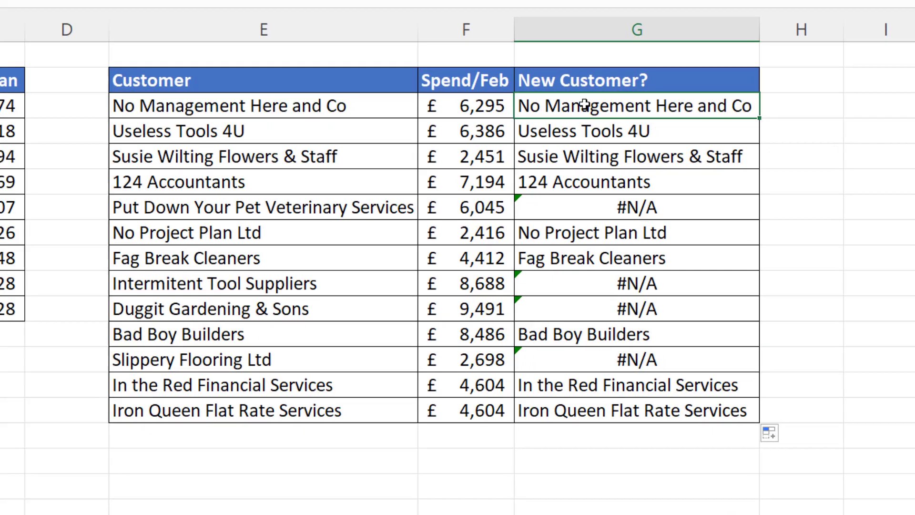
Step: Wrap G3's VLOOKUP in ISNA() and copy it down to G15
double_click(639, 199)
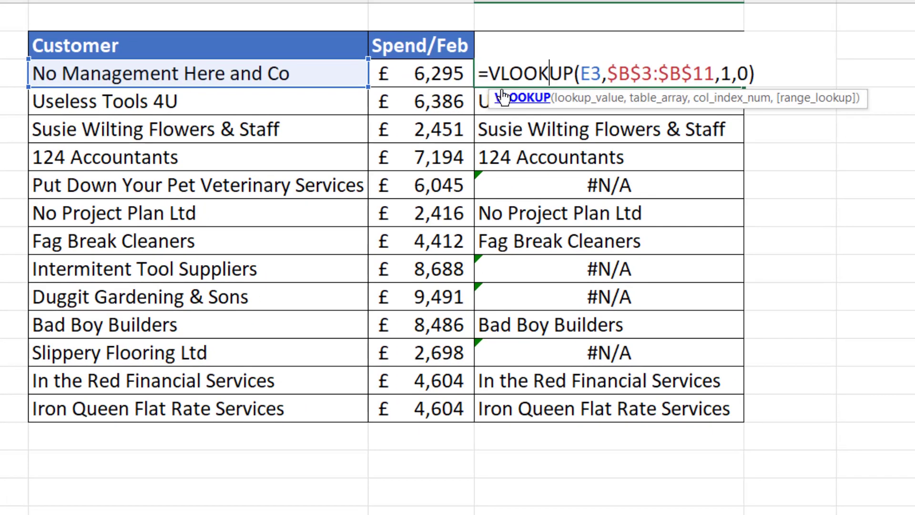
key("Left")
key("Left")
key("Left")
key("Left")
key("Left")
type("ISNA")
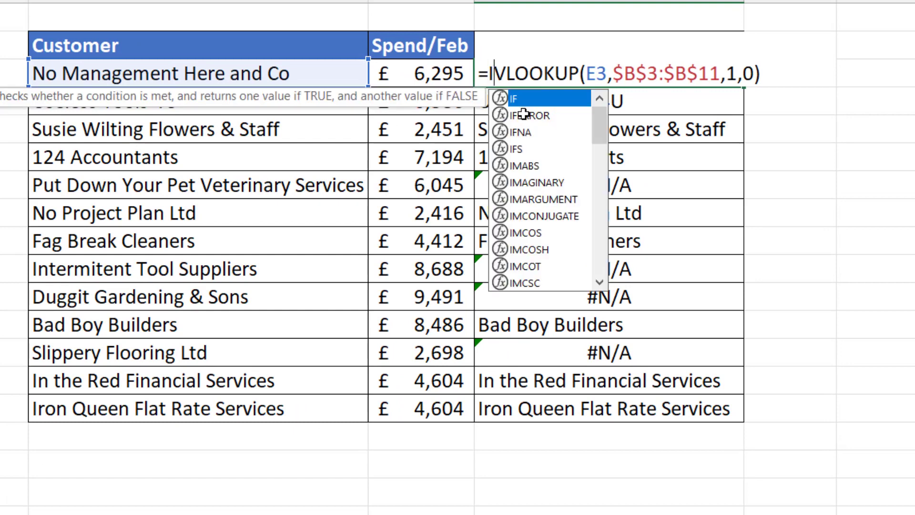
type("(")
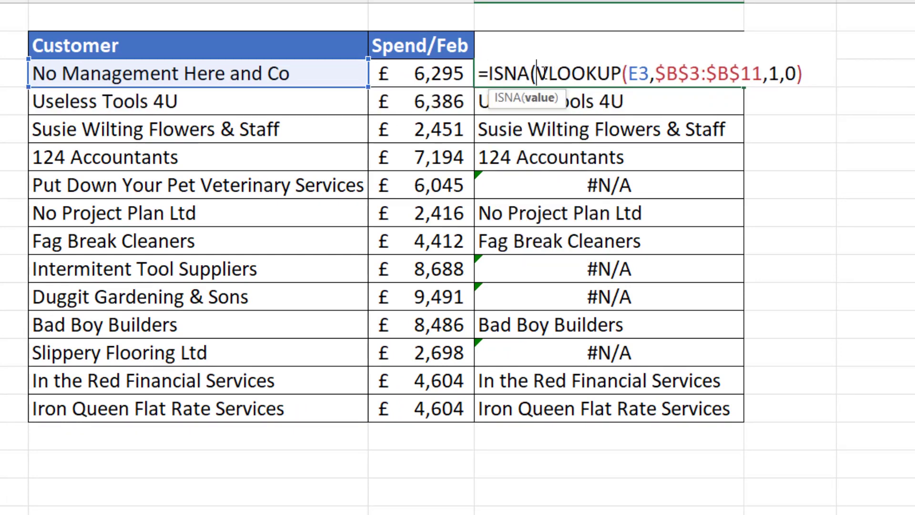
left_click(819, 79)
type(")")
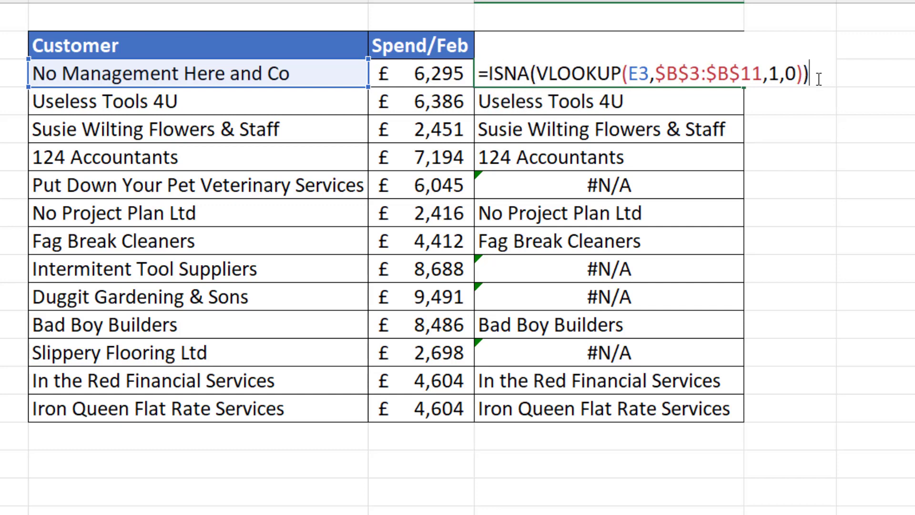
key("ctrl+Return")
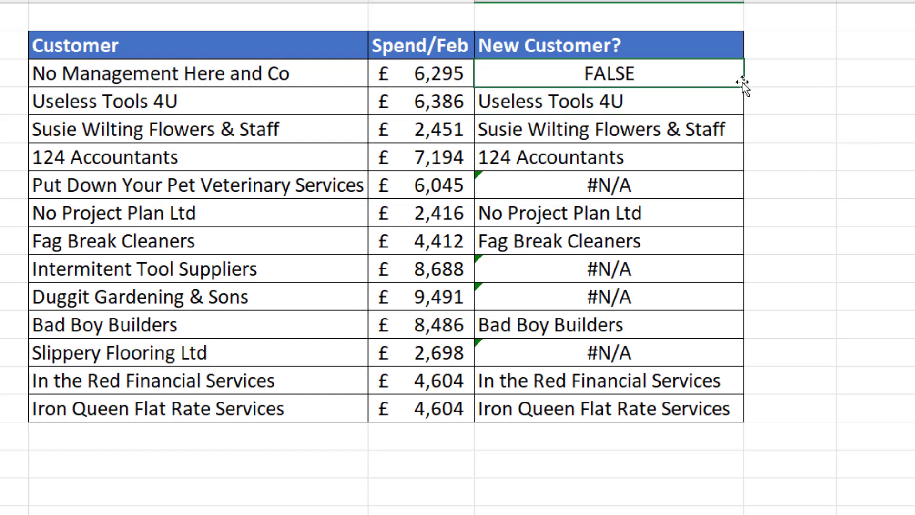
double_click(745, 88)
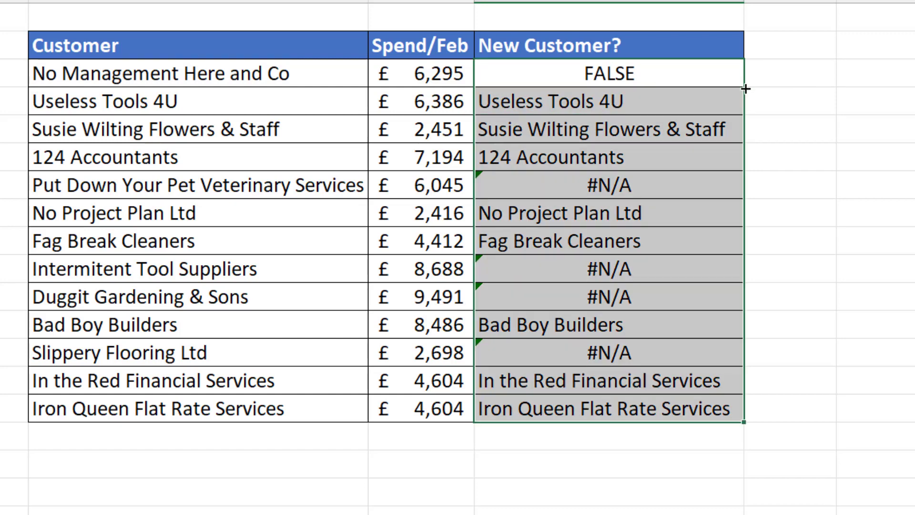
Step: Wrap the ISNA test in IF returning "Yes" or blank, and copy it down to G15
left_click(614, 78)
double_click(613, 77)
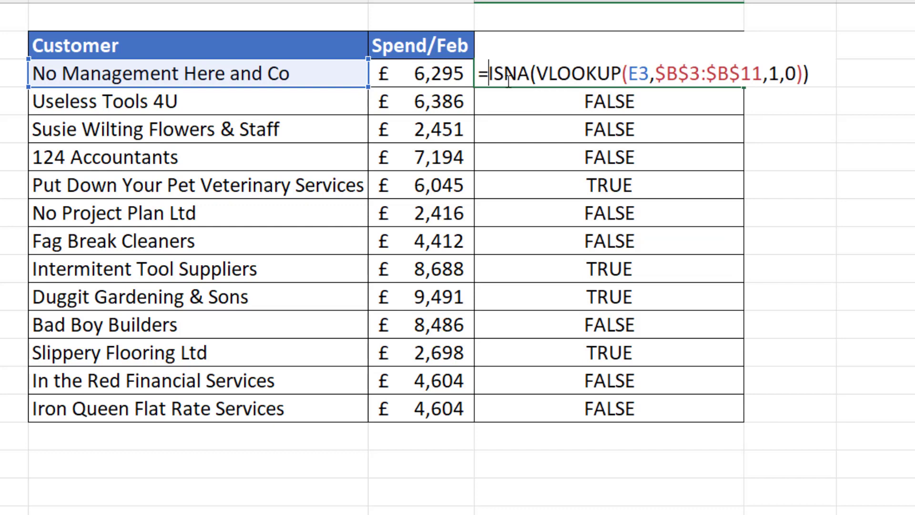
type("IF(")
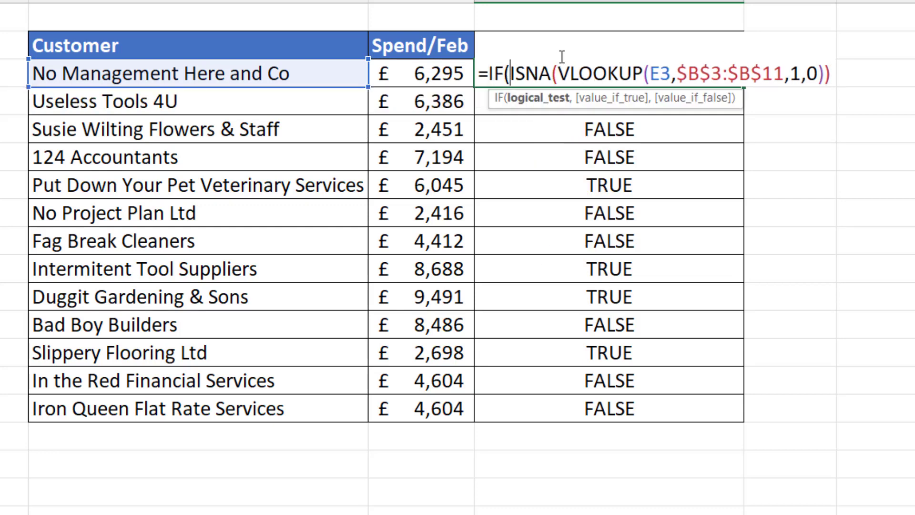
left_click(837, 71)
type(", ")
type("Yes\",")
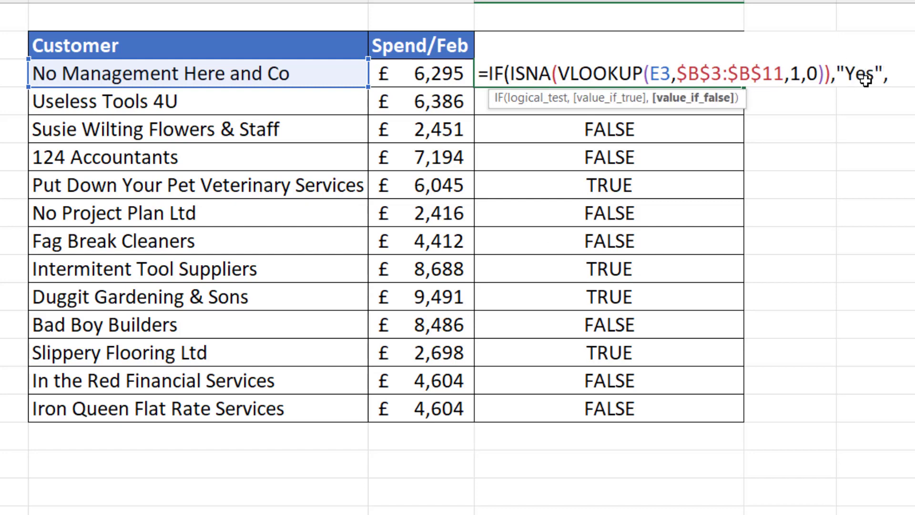
type("\"\")")
key("Return")
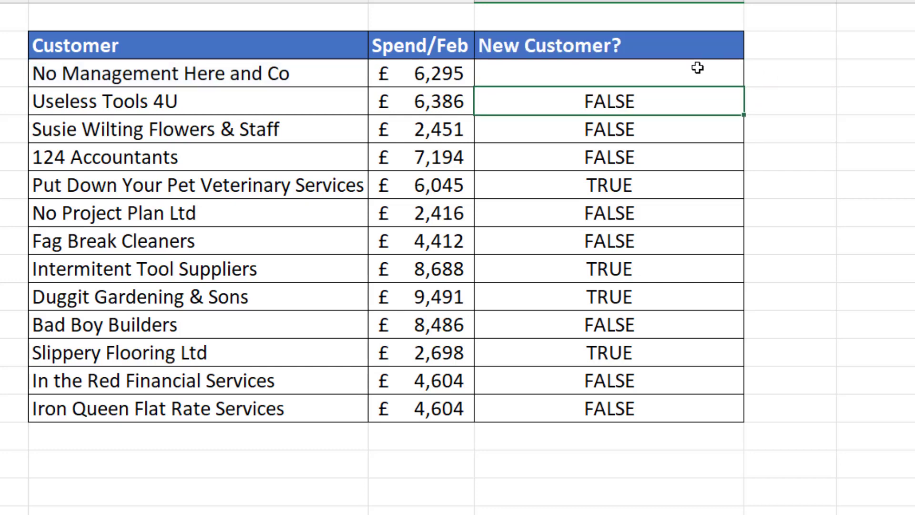
left_click(701, 69)
double_click(745, 88)
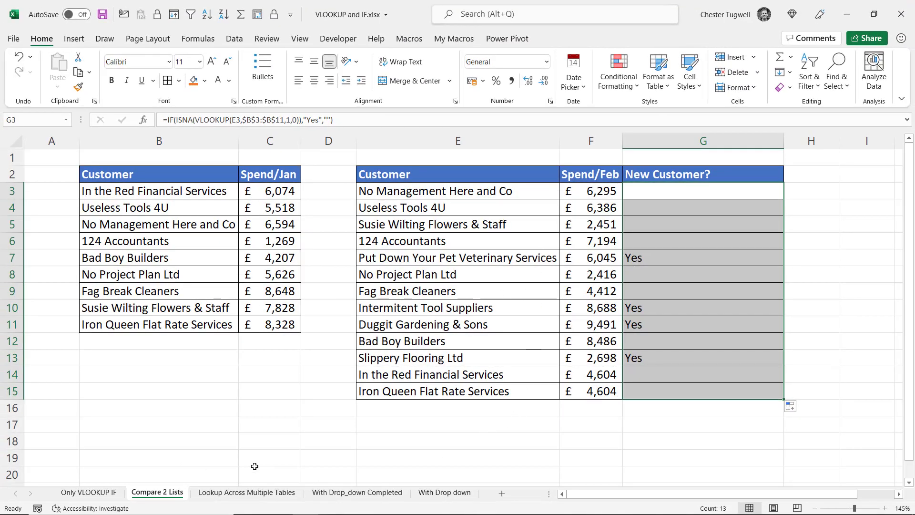
left_click(237, 493)
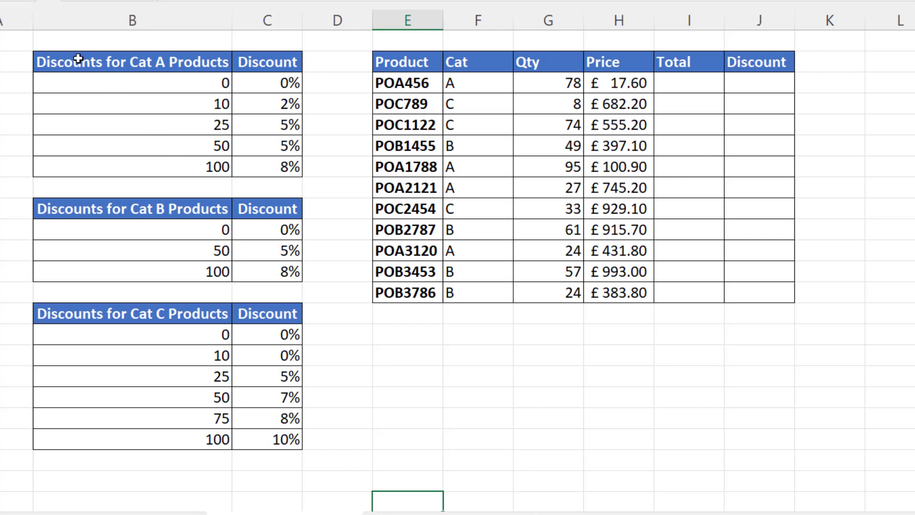
left_click_drag(75, 61, 252, 168)
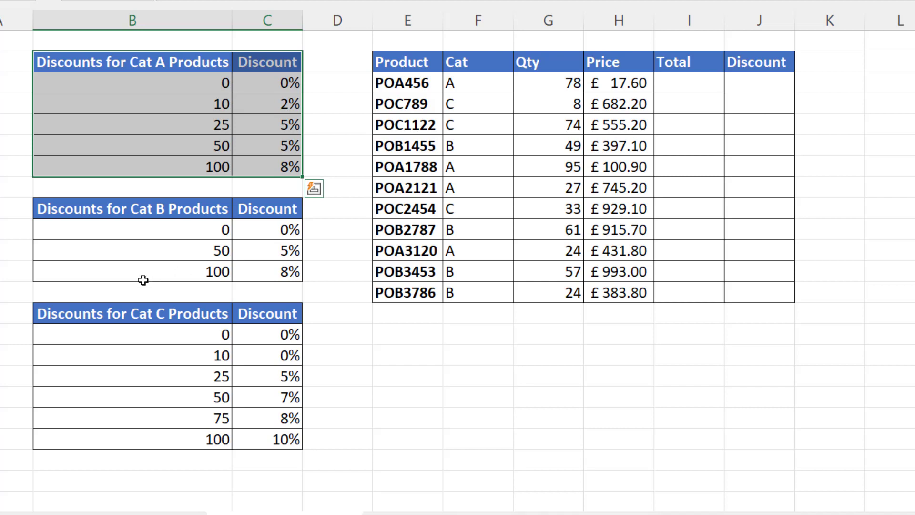
left_click(705, 78)
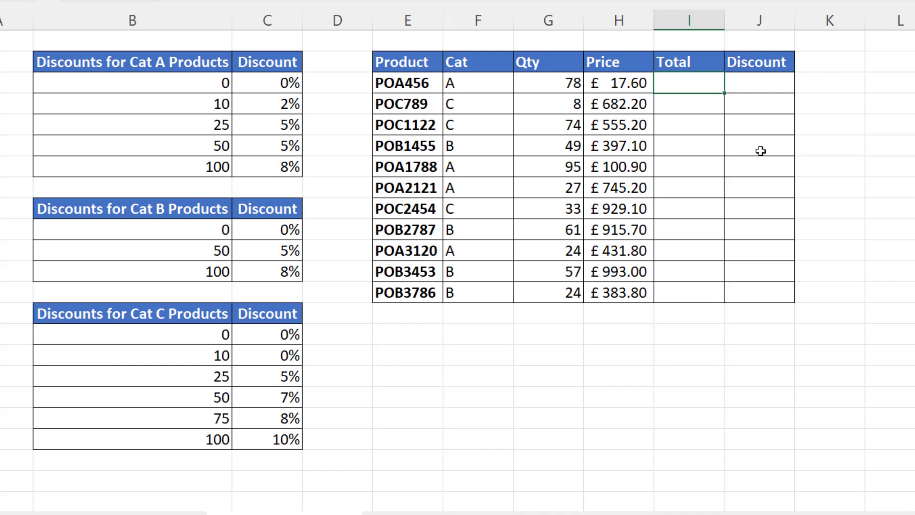
Step: In I3 type =if(F3="A",vlookup(G3,$B$3:$C$7,2), followed by a nested if(
type("=if(")
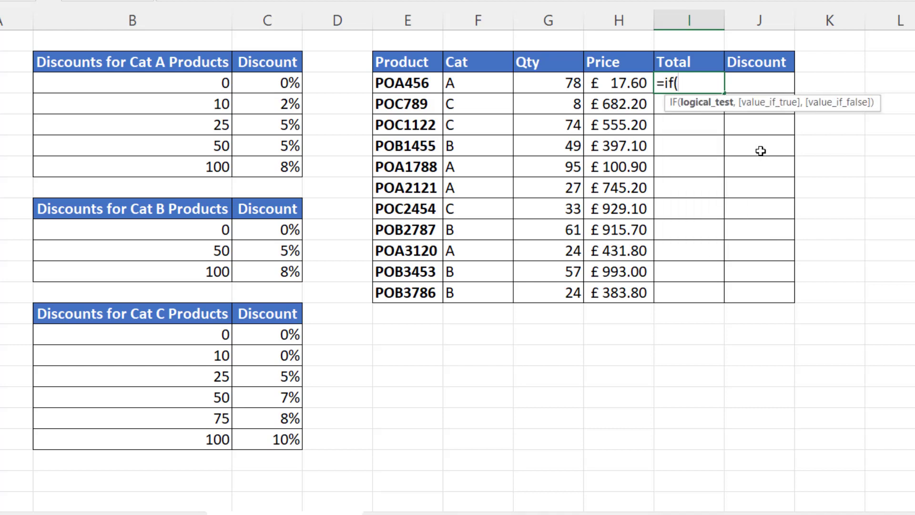
left_click(470, 85)
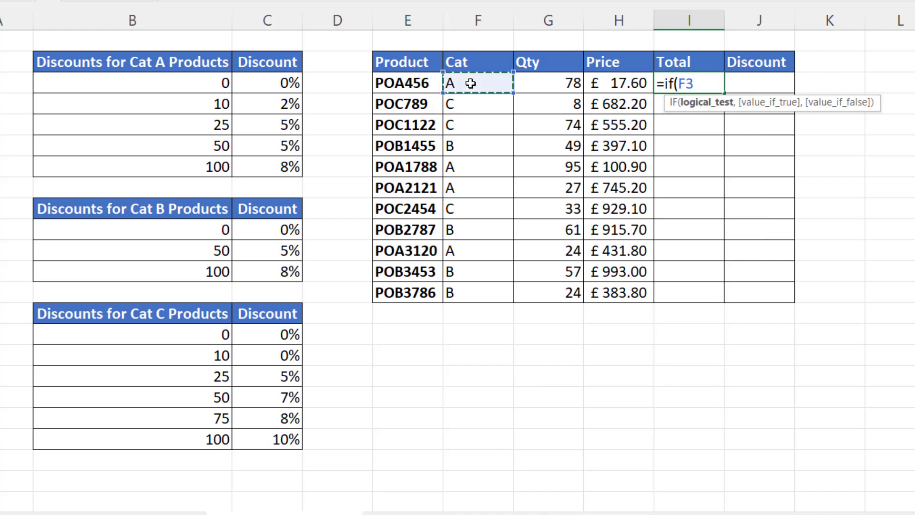
type("=")
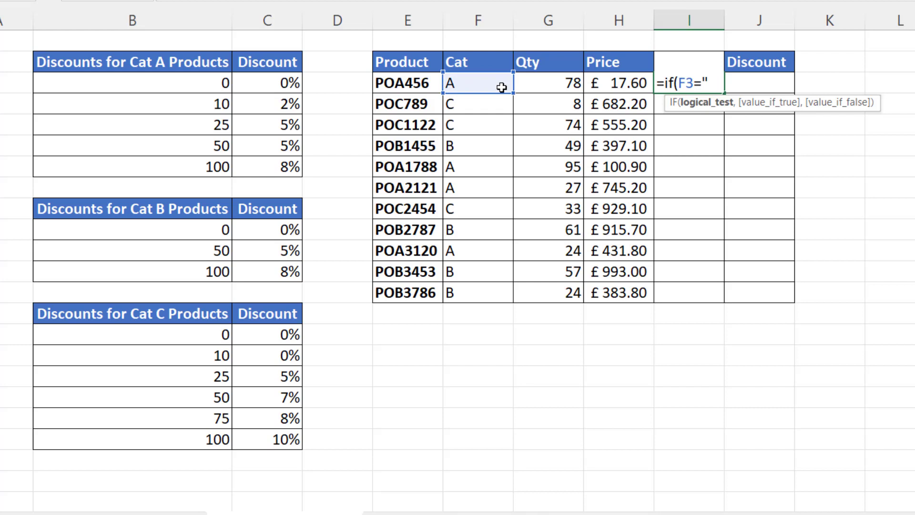
type("\"A\"")
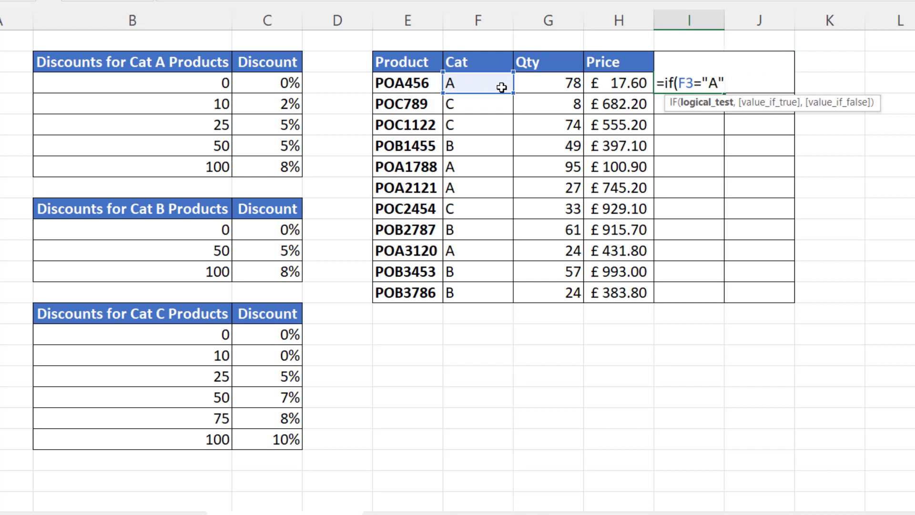
type(",")
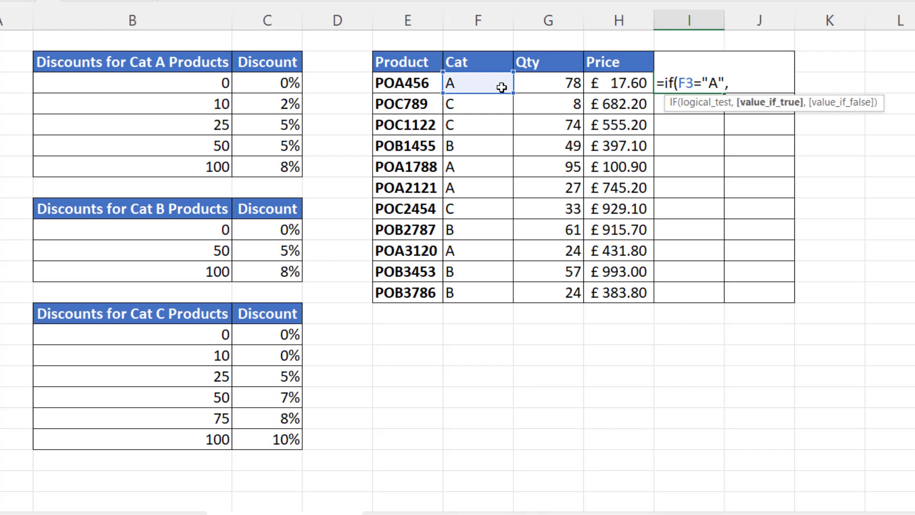
type("vlookup(")
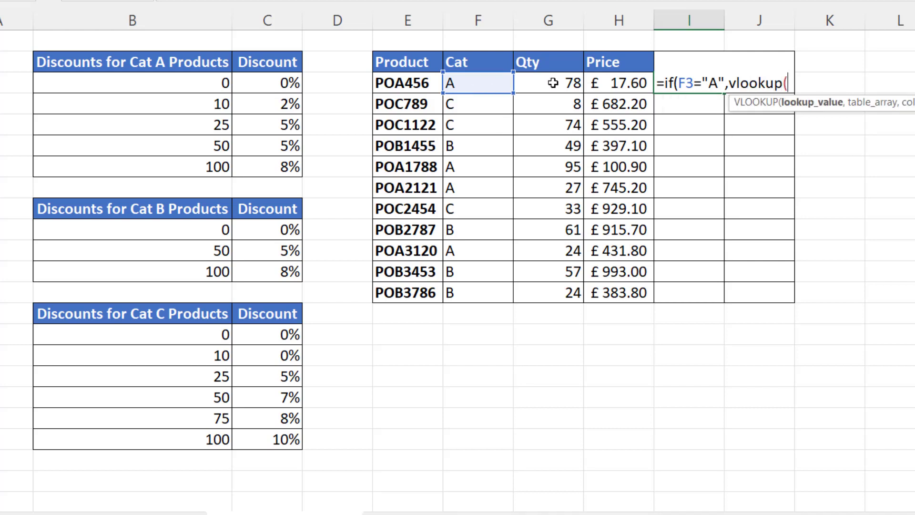
left_click(569, 84)
type(",")
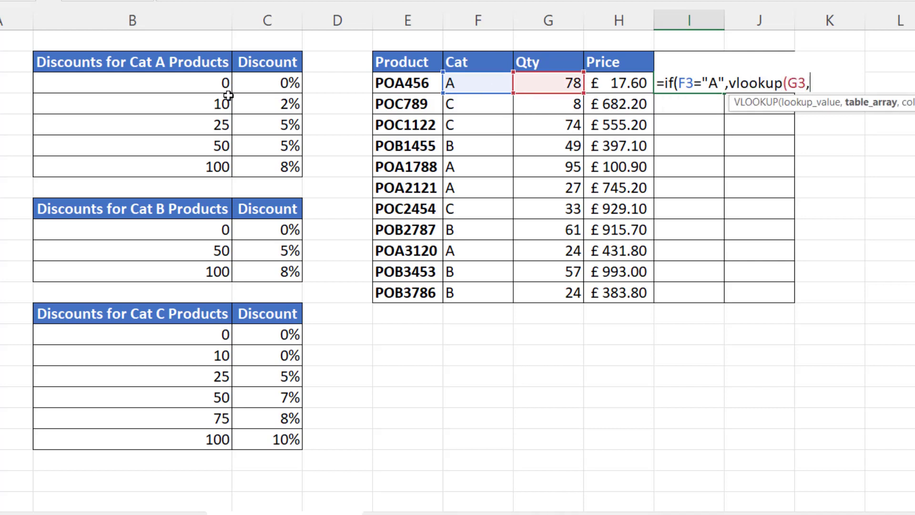
left_click_drag(205, 85, 296, 176)
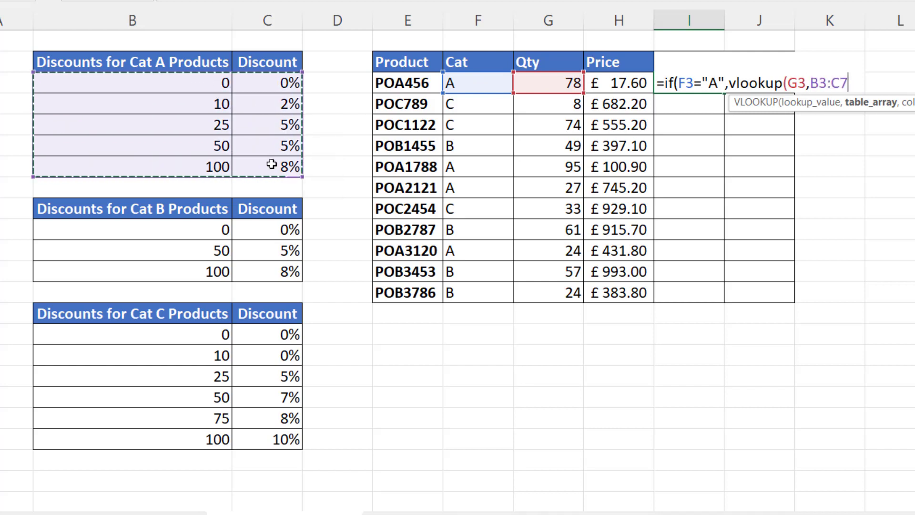
key("F4")
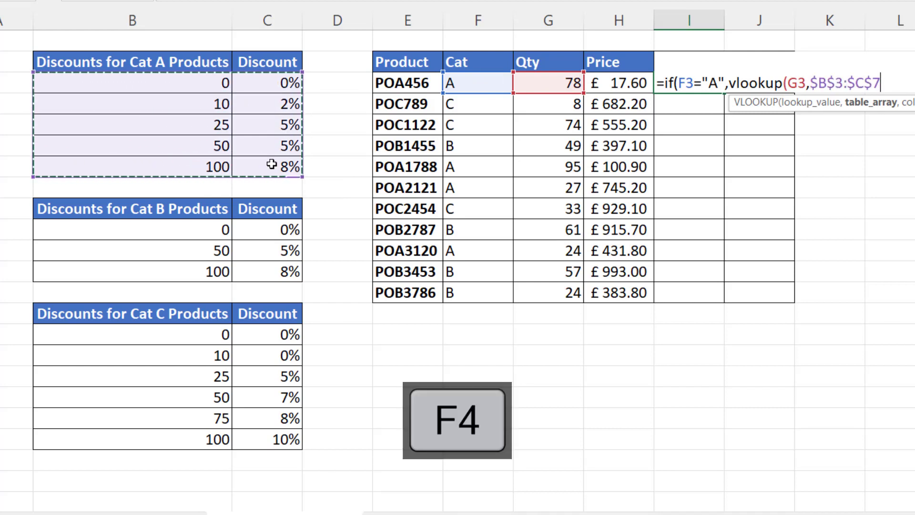
type(",2")
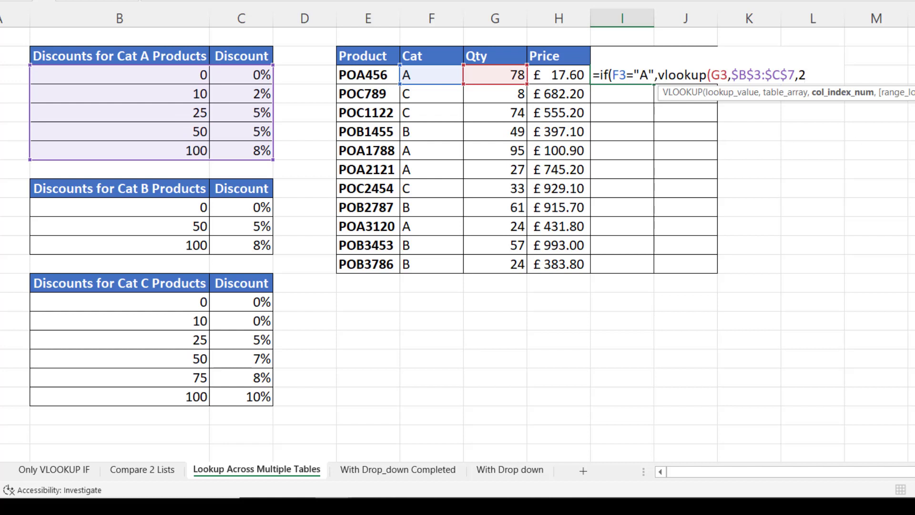
type(")")
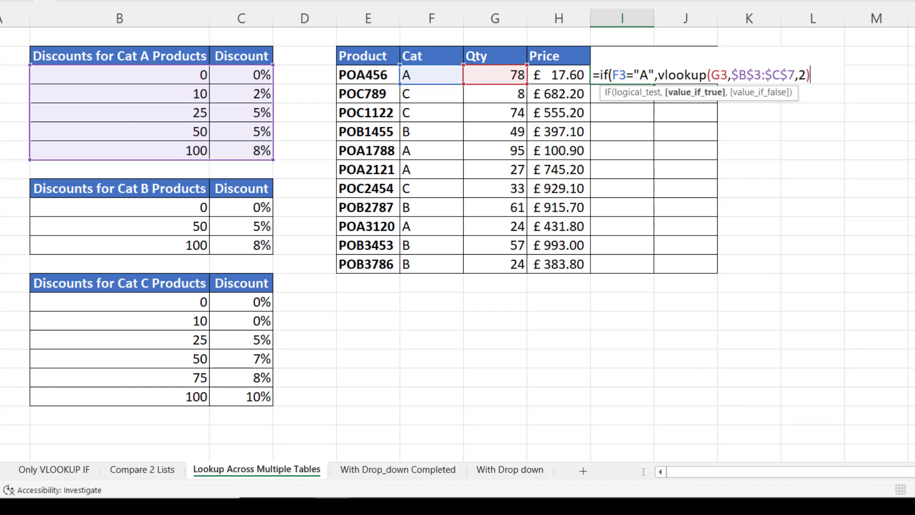
type(",")
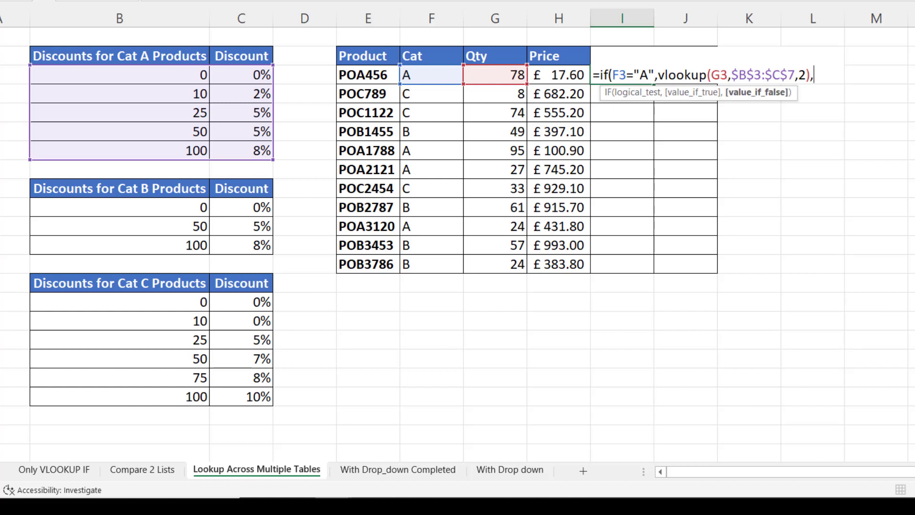
type("if(")
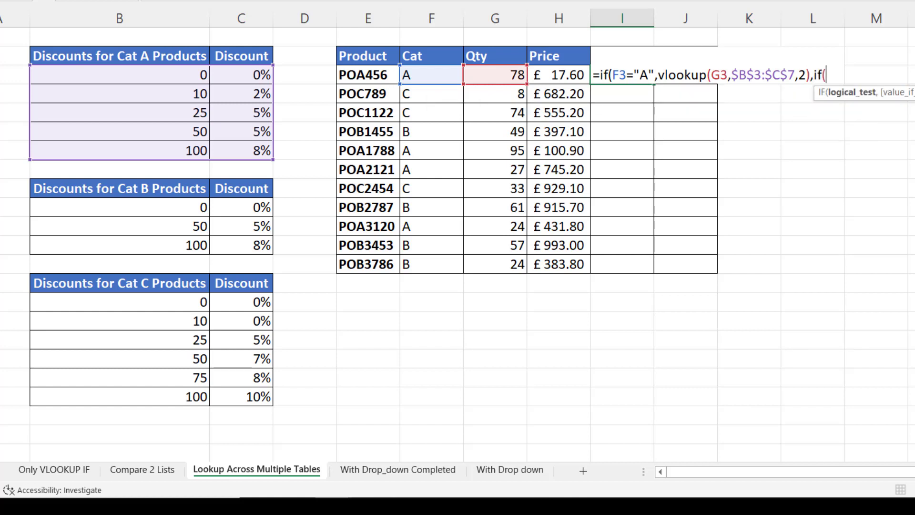
Step: Add the Cat B test: F3="B" looks up G3 in the absolute Cat B table, column 2
left_click(441, 77)
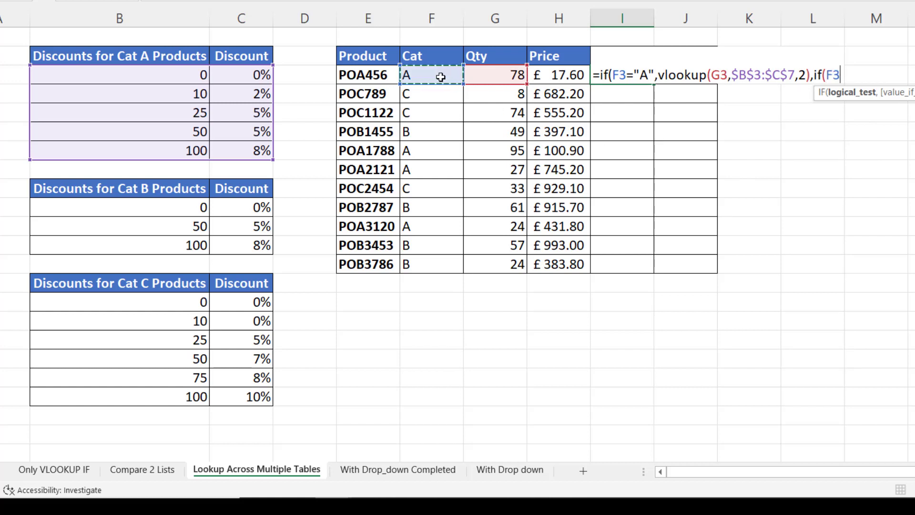
type("= ")
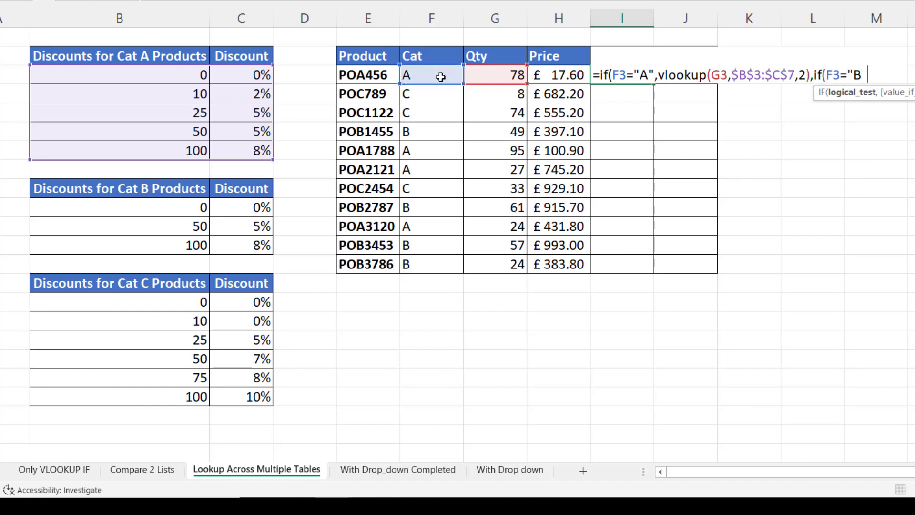
type("B\",vlo")
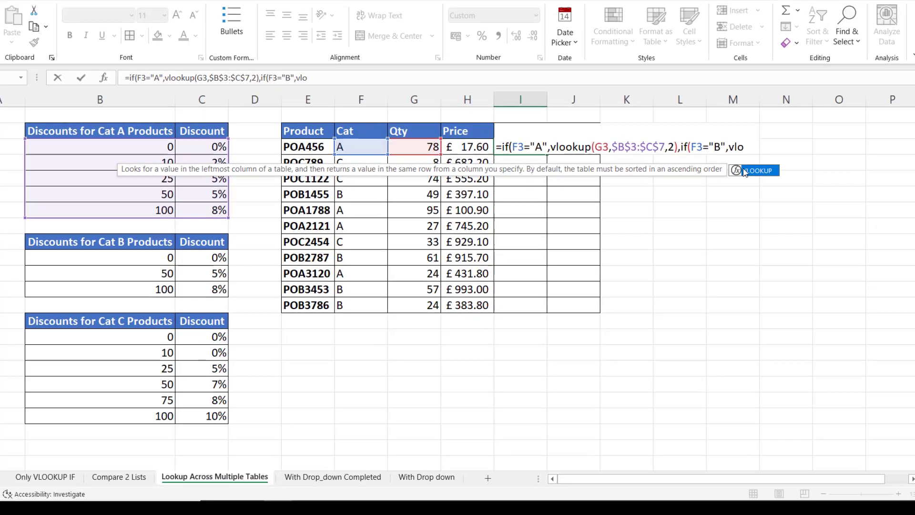
key("Tab")
left_click(502, 75)
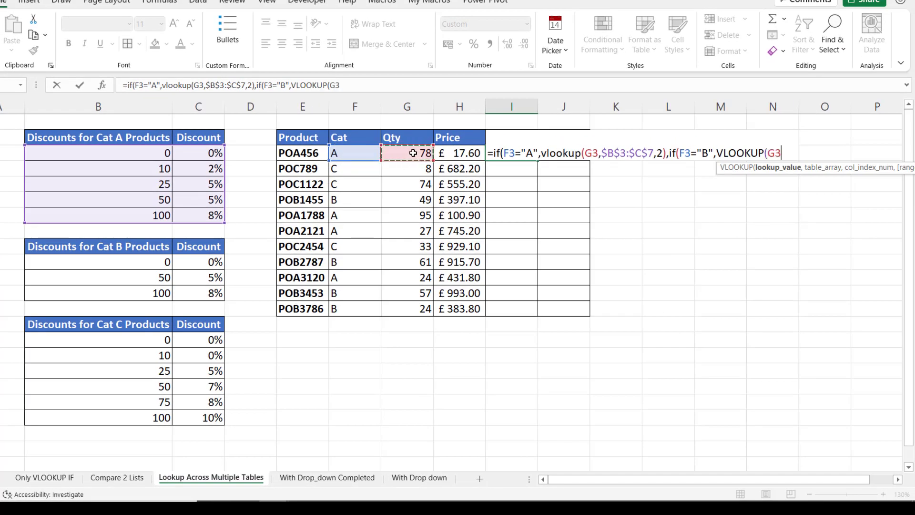
type(",")
left_click_drag(93, 262, 192, 289)
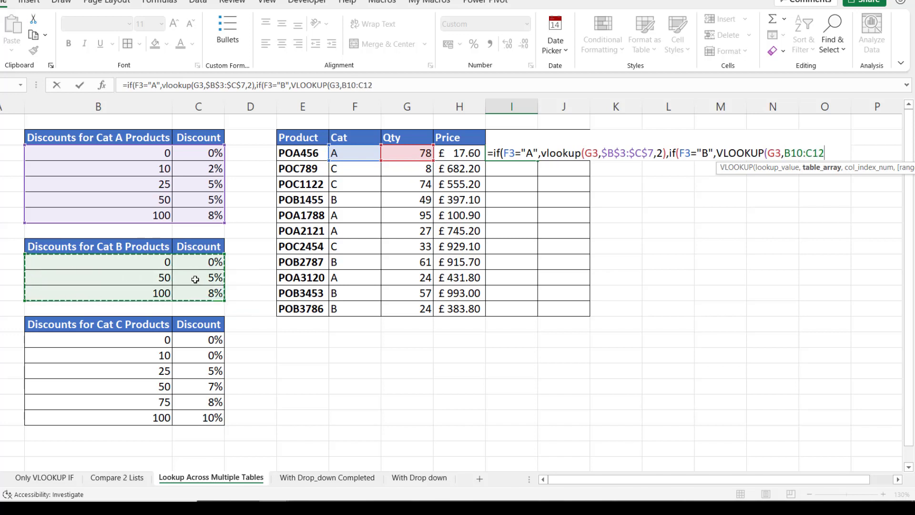
key("F4")
type(",")
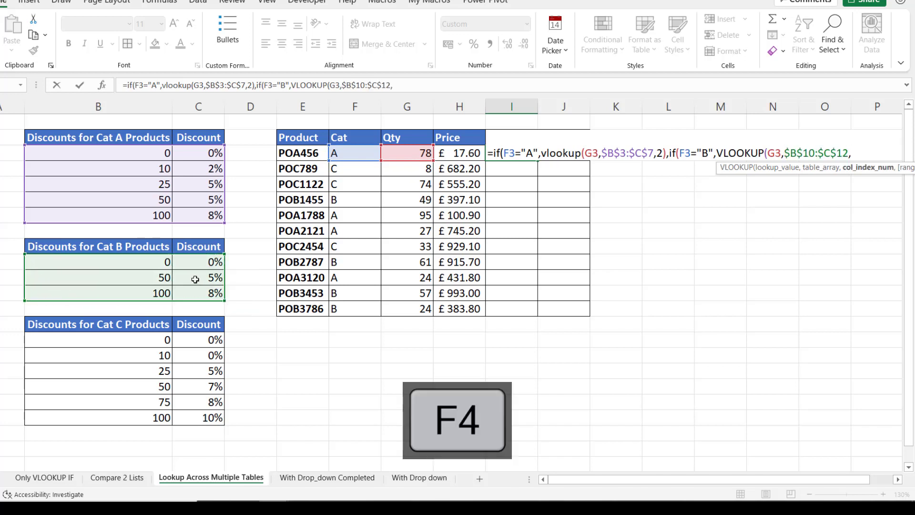
type("2")
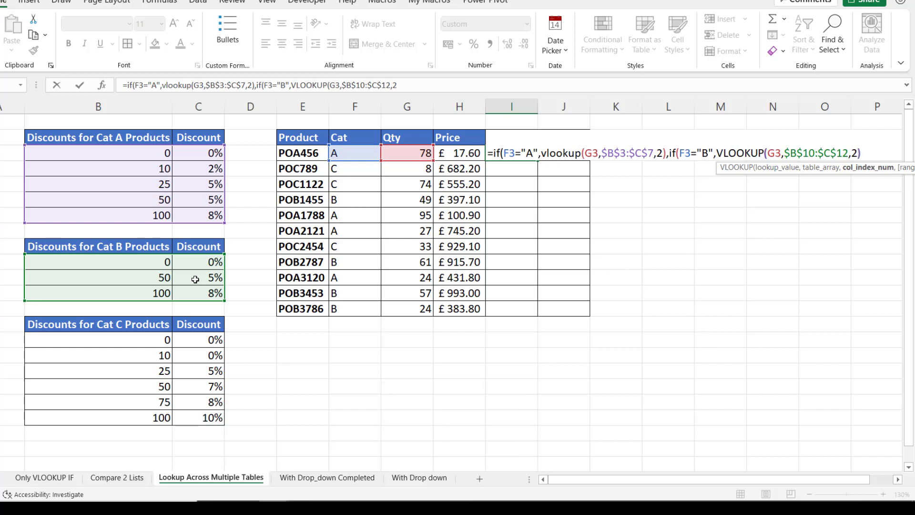
type(")")
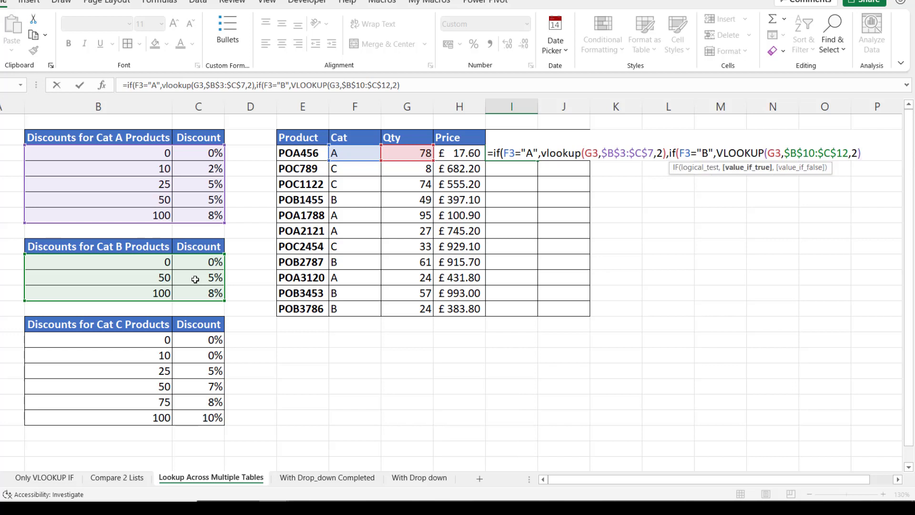
type(",")
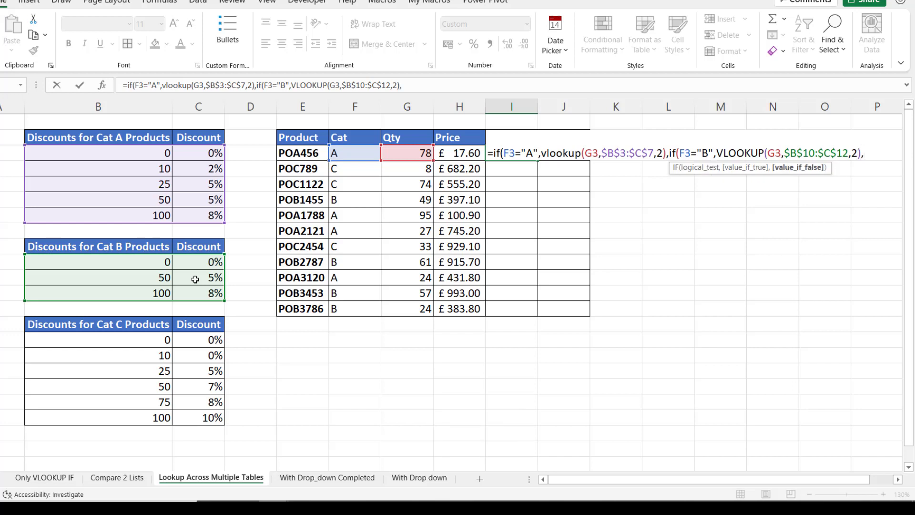
type("vl")
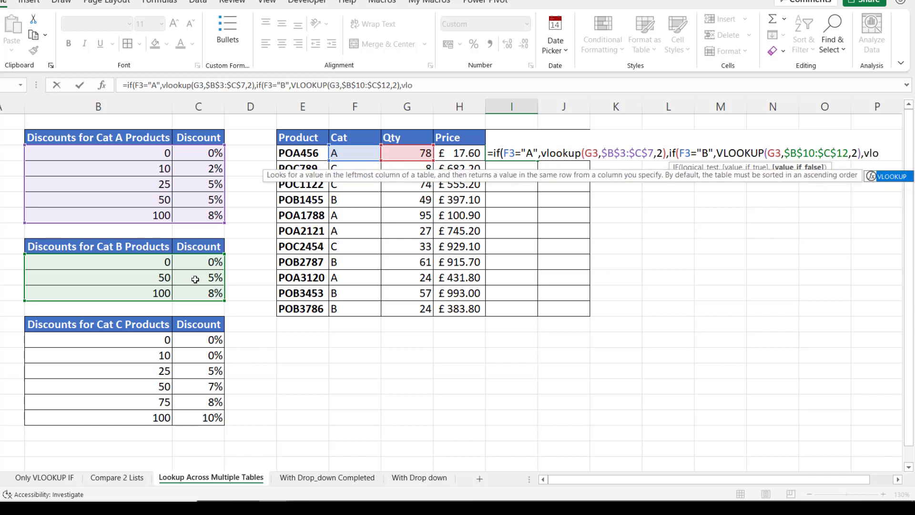
type("o")
Step: Add the final VLOOKUP of G3 in the absolute Cat C table B15:C20, column 2, and commit
key("Tab")
left_click(419, 152)
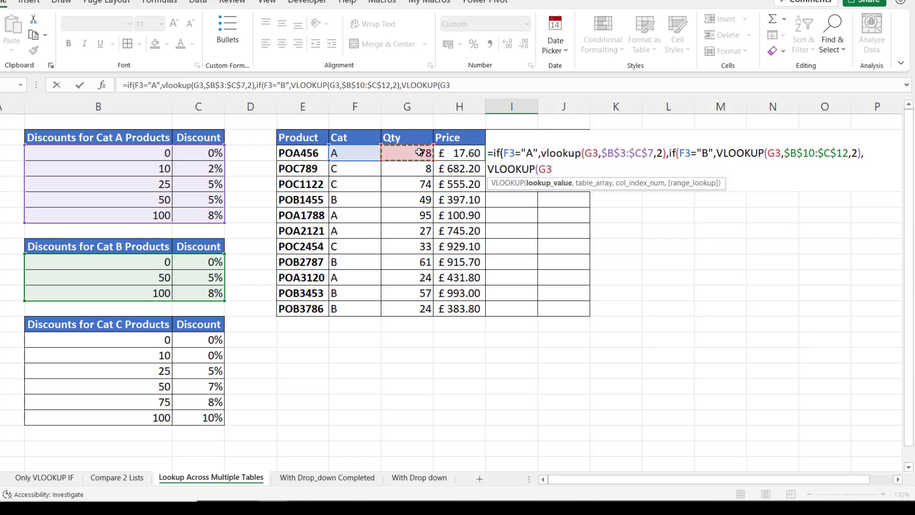
type(",")
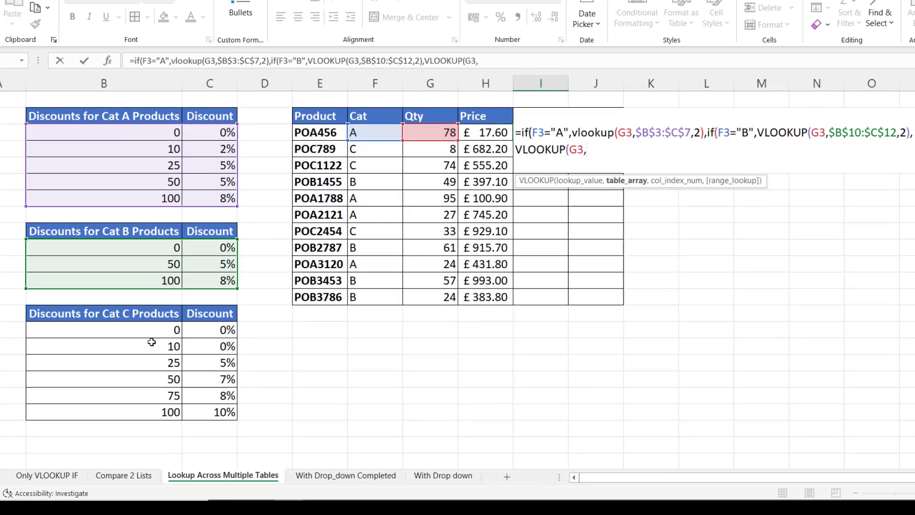
left_click_drag(152, 331, 213, 407)
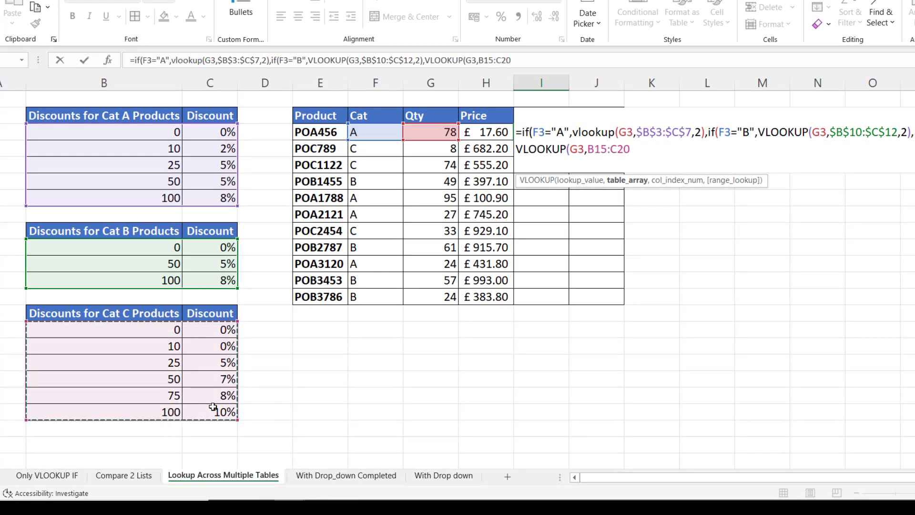
key("F4")
type(",")
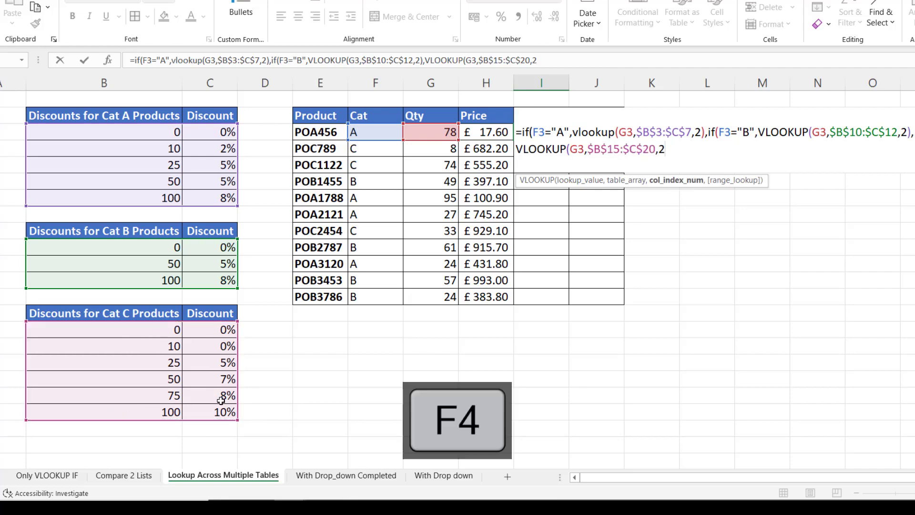
type("2))")
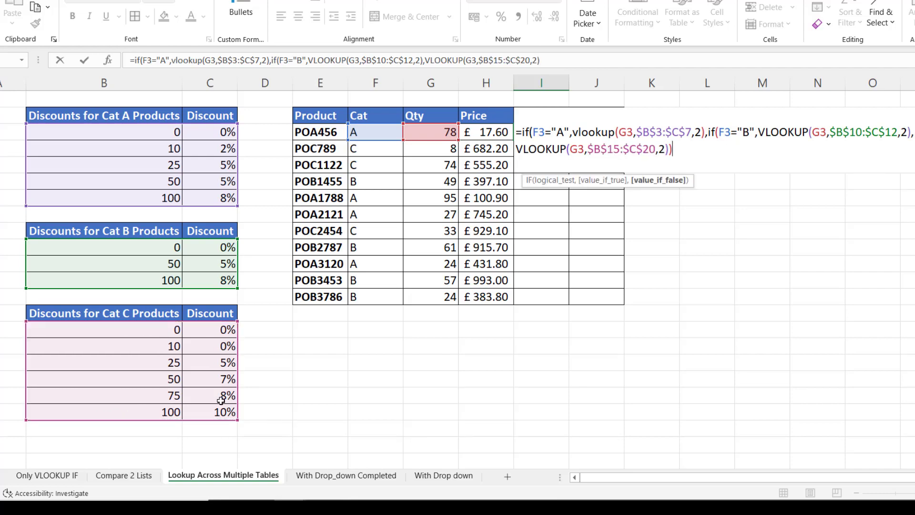
key("Return")
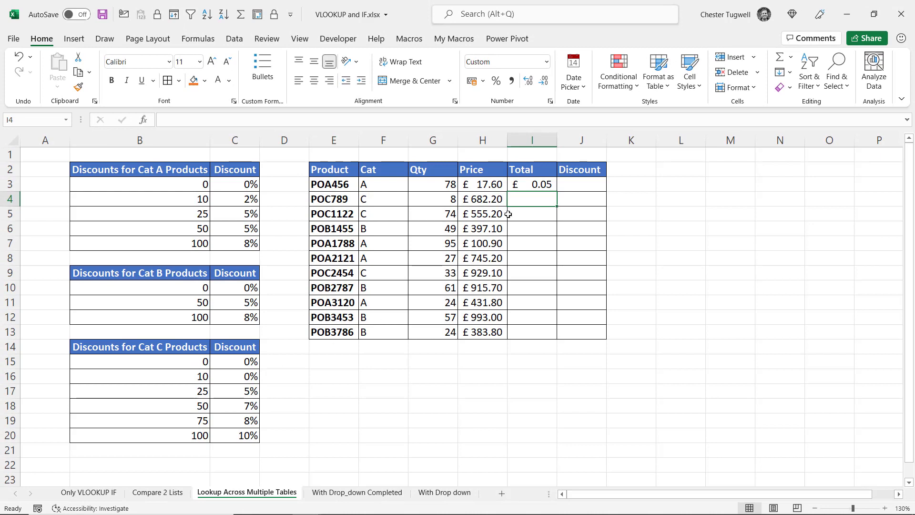
Step: Apply Percent Style to I3 and fill the discount formula down to I13
left_click(529, 181)
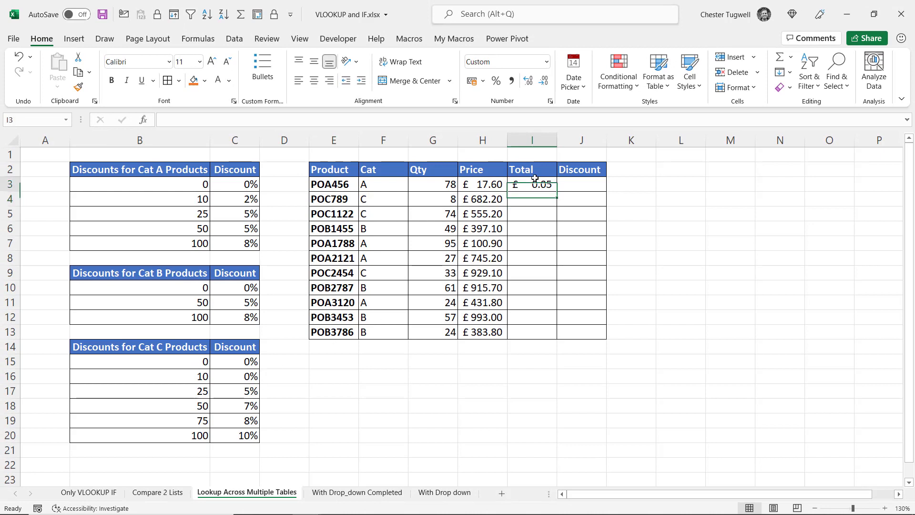
left_click(496, 81)
double_click(556, 192)
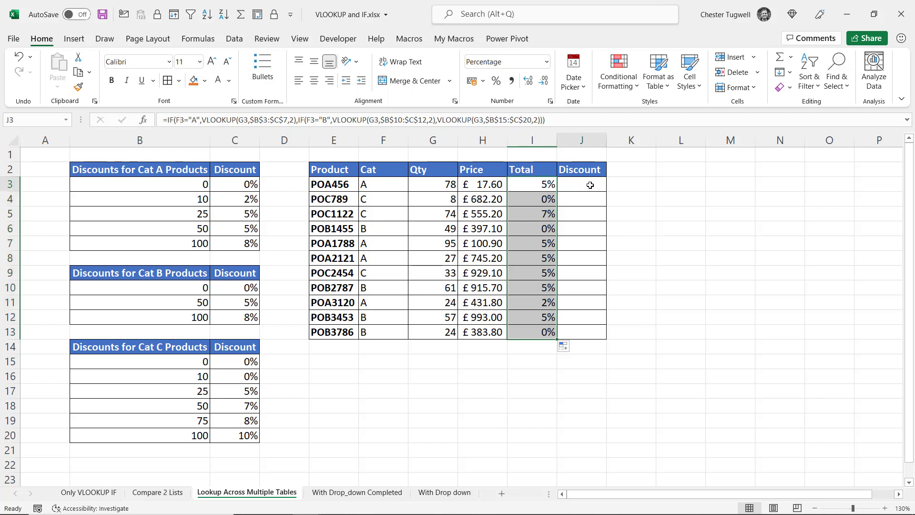
Step: Rename header I2 to Discount and type Total in J2
left_click(533, 169)
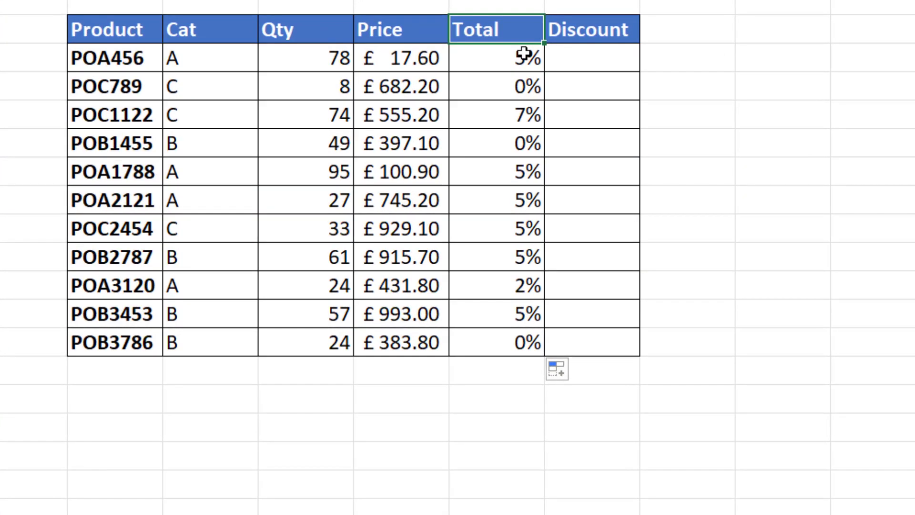
type("Discount")
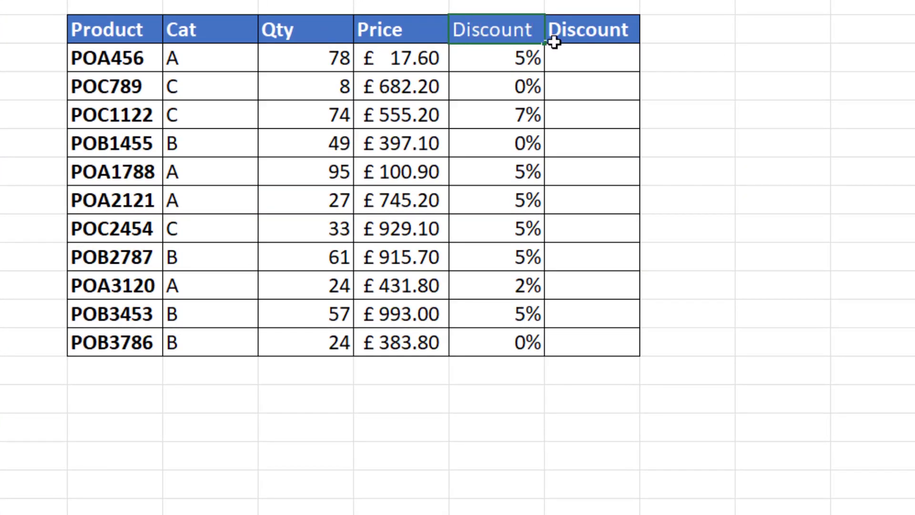
left_click(601, 37)
type("Total")
Step: Enter =G3*H3*(1-I3) in J3, fill it down to row 13, and autofit column J
left_click(594, 59)
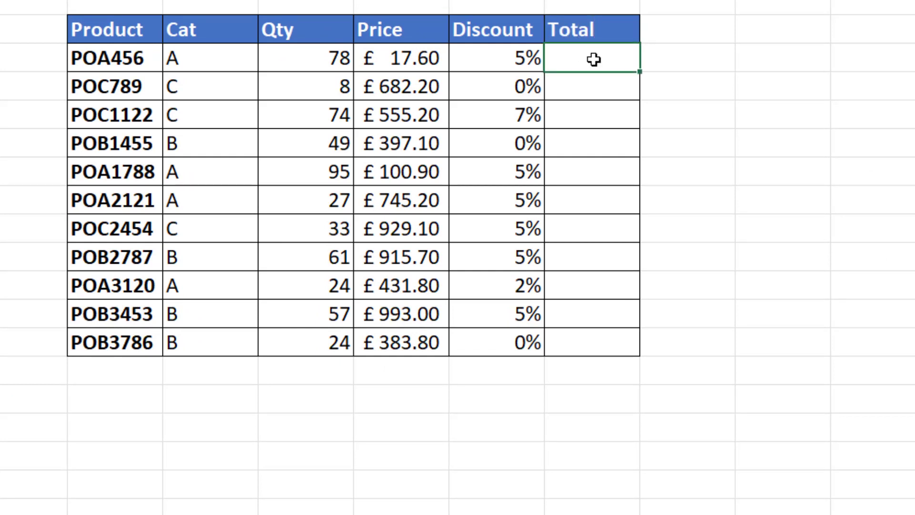
type("=")
left_click(287, 59)
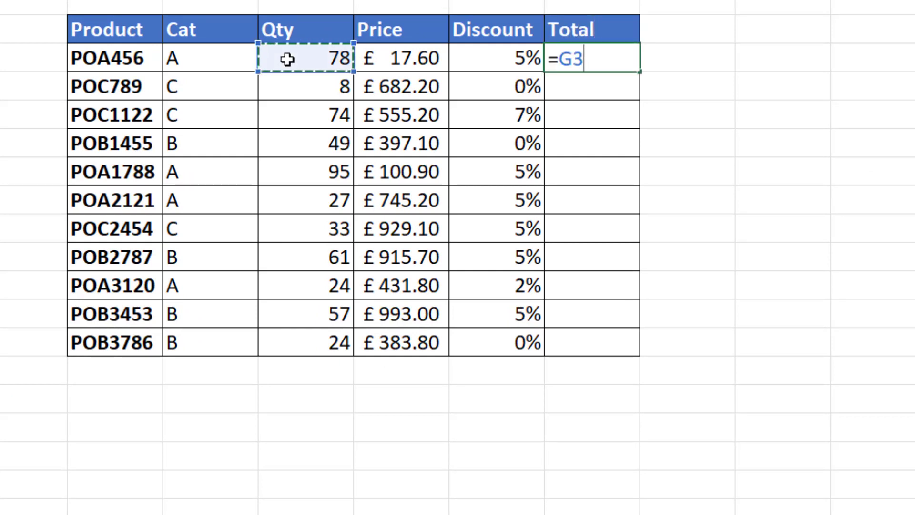
type("*")
left_click(408, 57)
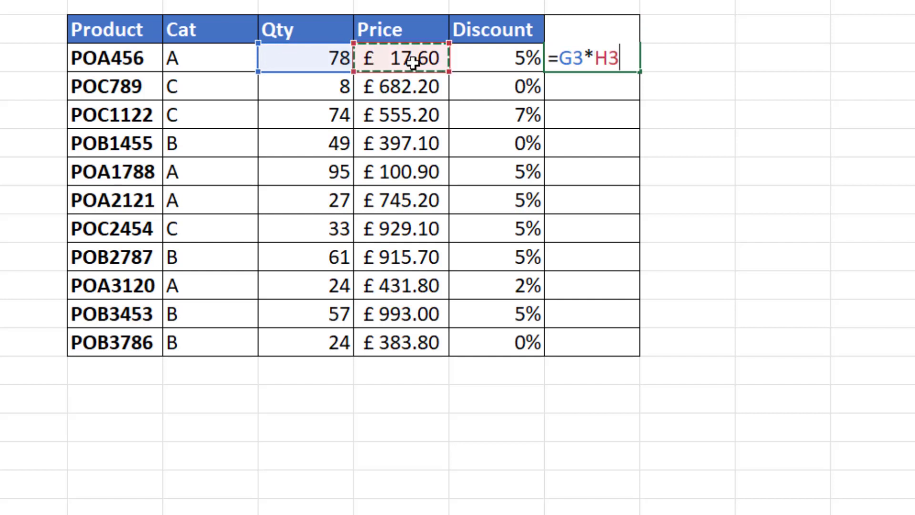
type("*(1-")
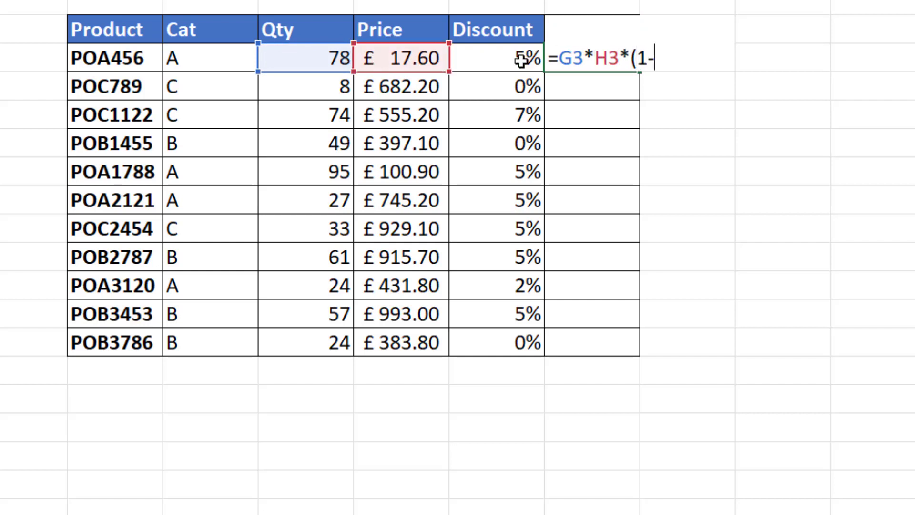
left_click(520, 59)
type(")")
key("Return")
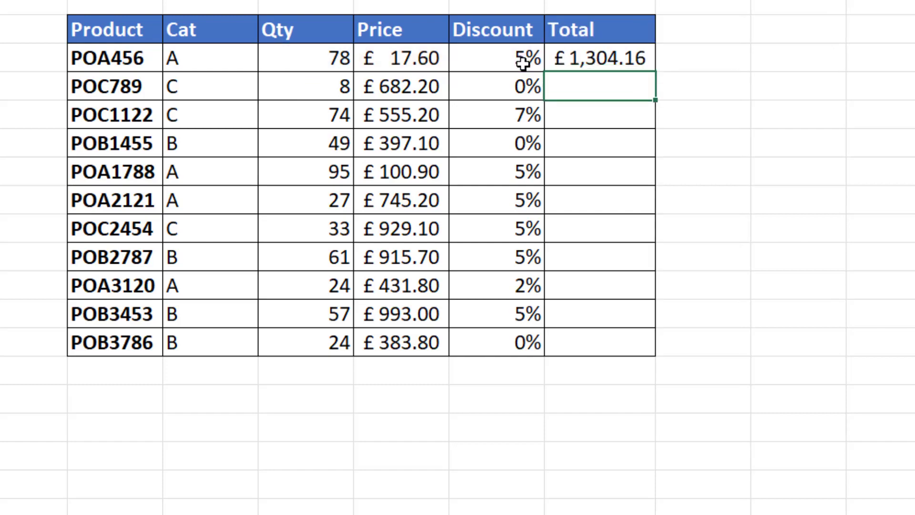
left_click(644, 61)
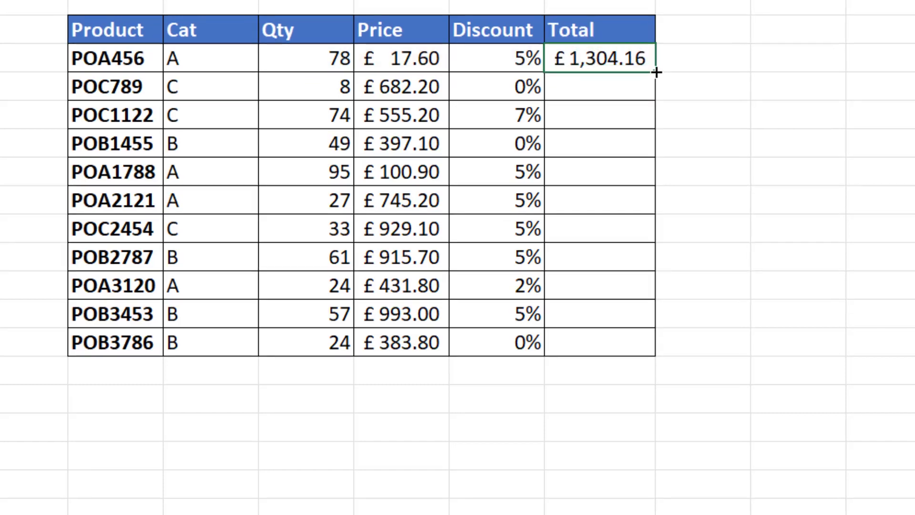
double_click(656, 72)
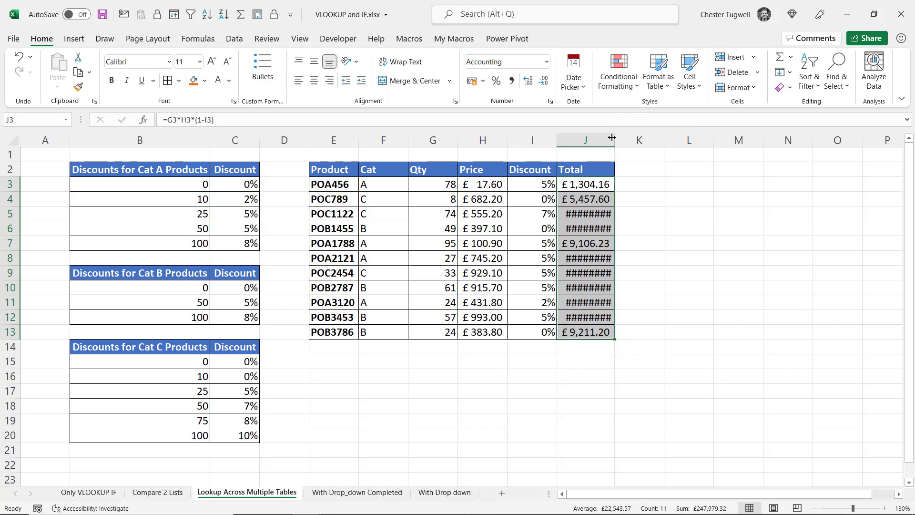
double_click(615, 140)
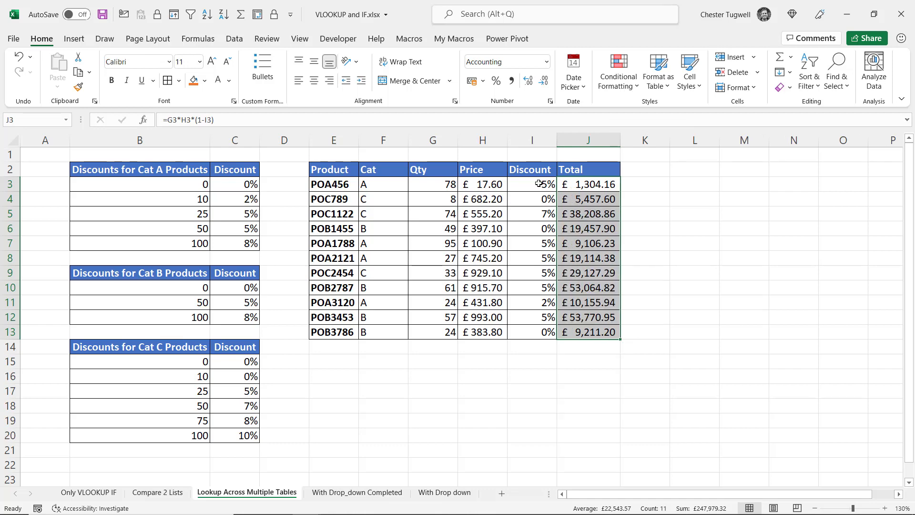
Step: Insert a blank column before Total and give it the header IFS
left_click(534, 184)
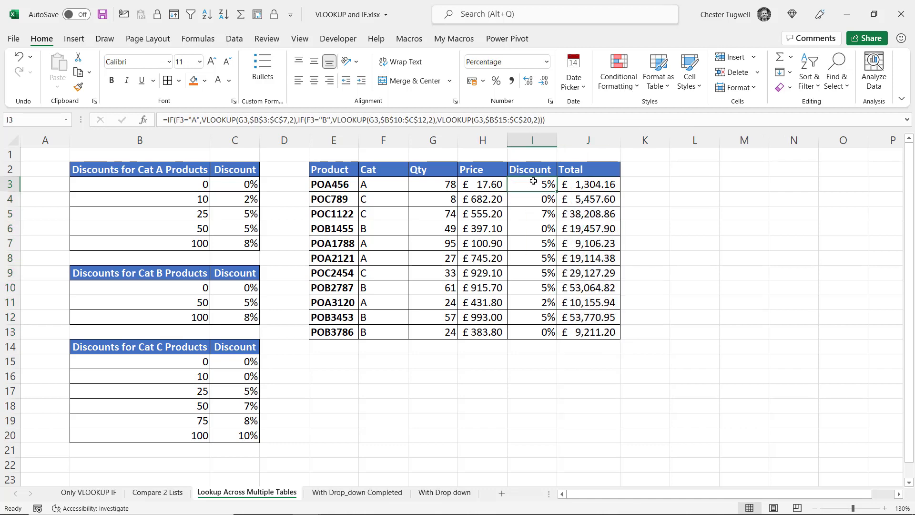
left_click(580, 139)
right_click(580, 139)
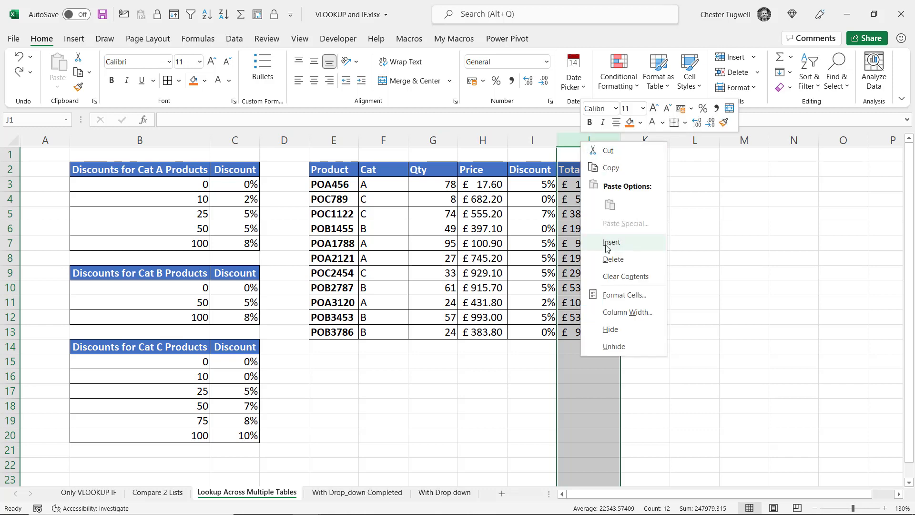
left_click(608, 242)
key("Down")
type("I")
left_click(581, 187)
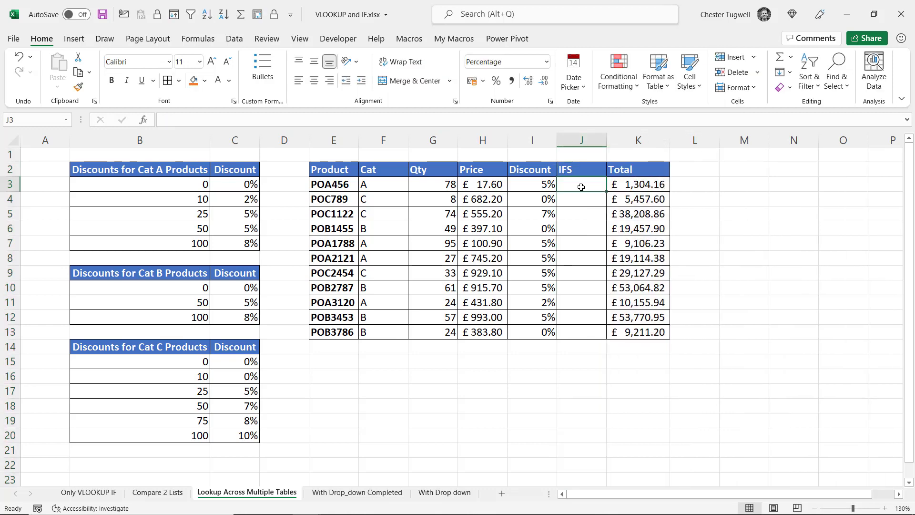
Step: In J3 type =ifs(F3="A",VLOOKUP(G3,$B$3:$C$7,2), for the Cat A case
type("=ifs(")
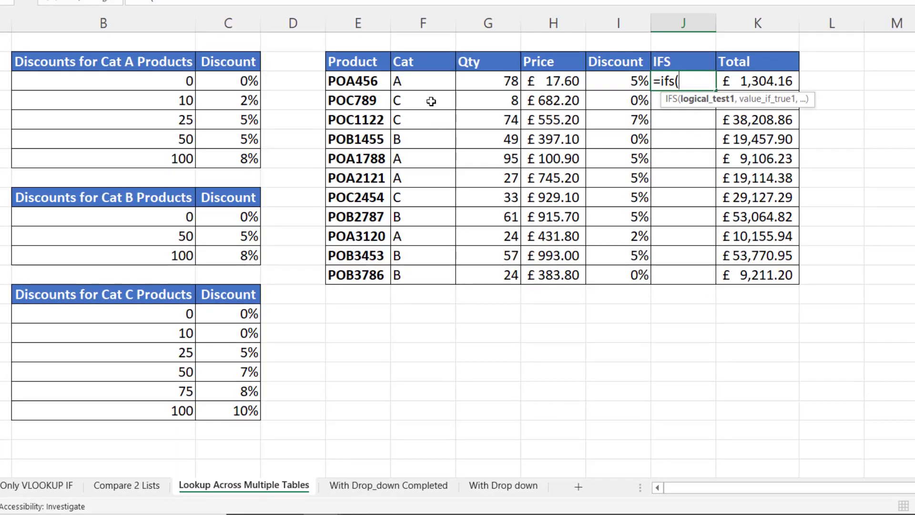
left_click(427, 77)
type("=")
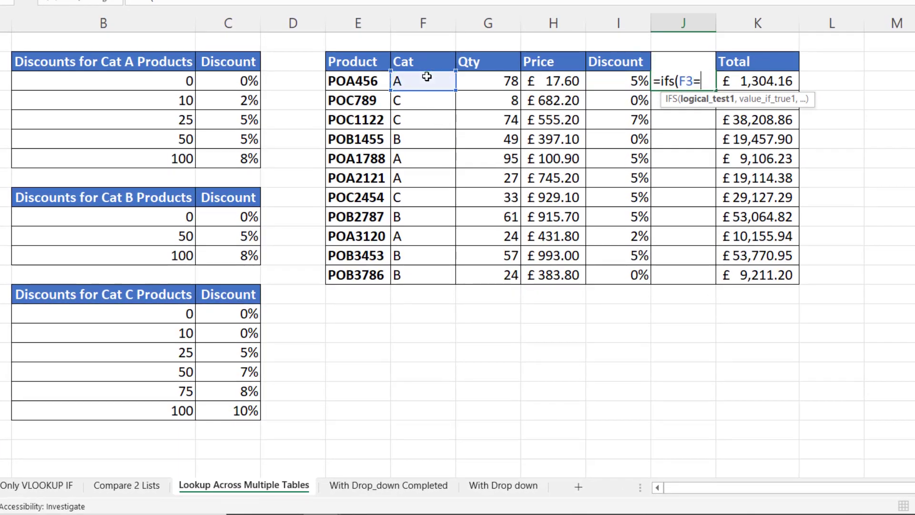
type("\"A\",vloo")
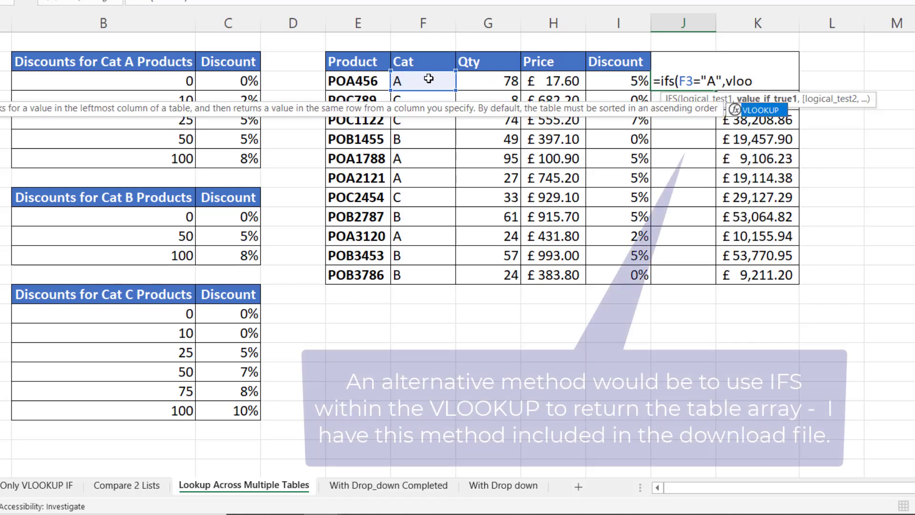
key("Tab")
left_click(510, 79)
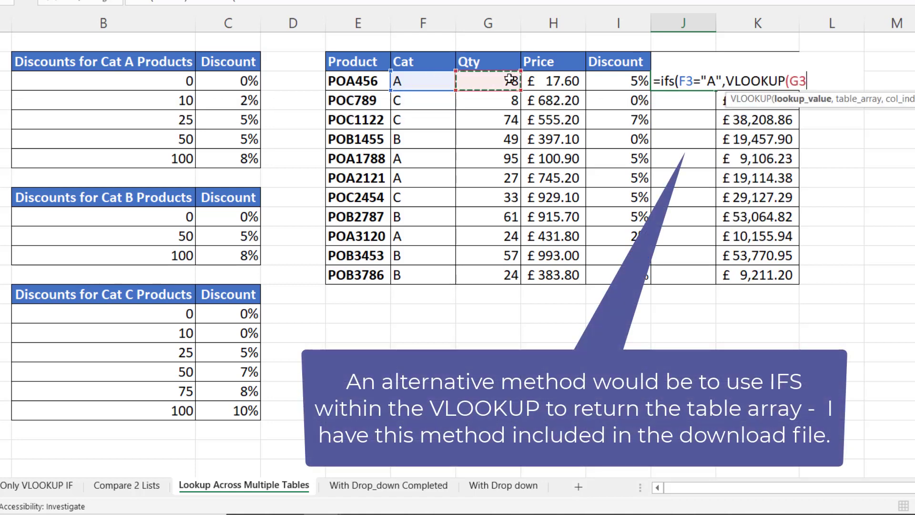
type(",")
left_click_drag(117, 78, 219, 157)
key("F4")
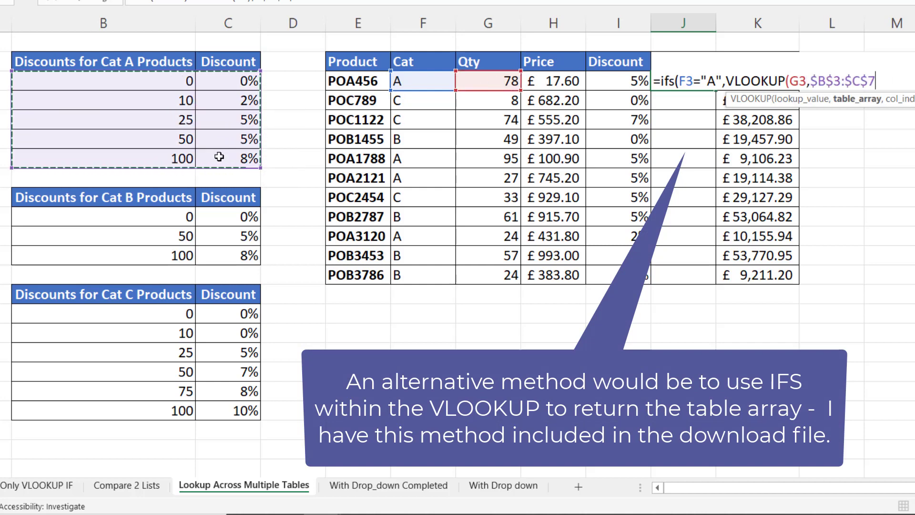
type(",2),")
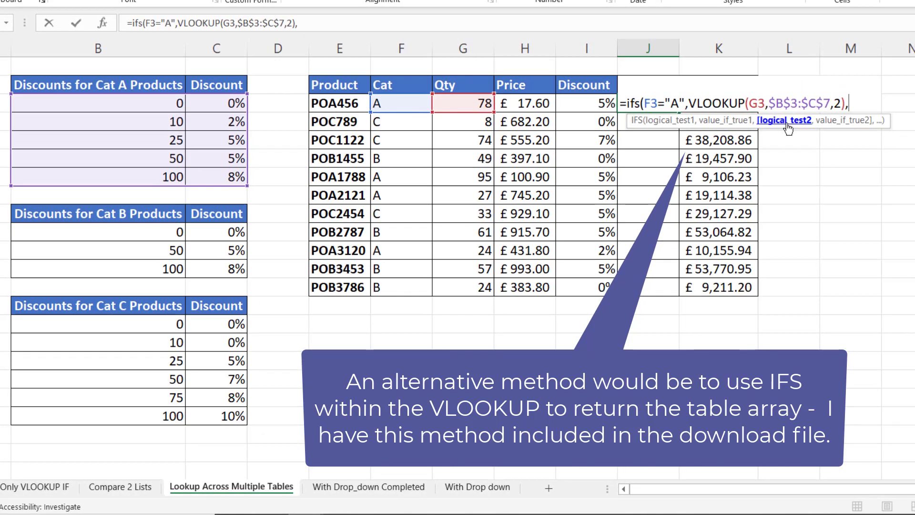
Step: Add the F3="B" test to J3's IFS, looking up G3 in the absolute Cat B table, column 2
left_click(413, 101)
type("=\"B\"")
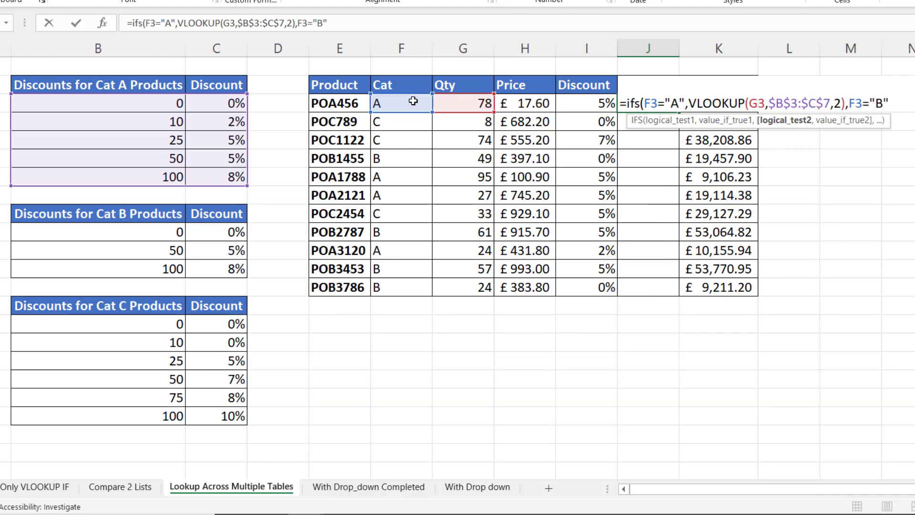
type(",vl")
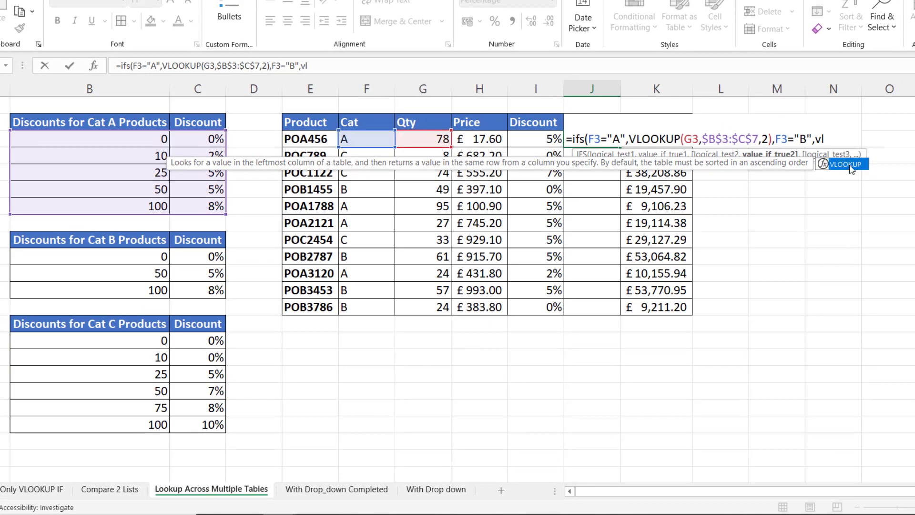
double_click(852, 170)
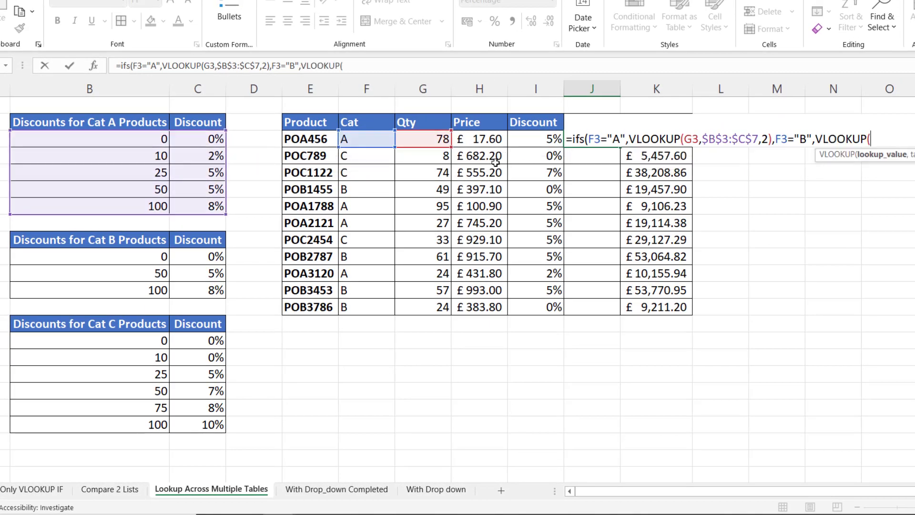
left_click(438, 137)
type(",")
left_click_drag(127, 256, 210, 290)
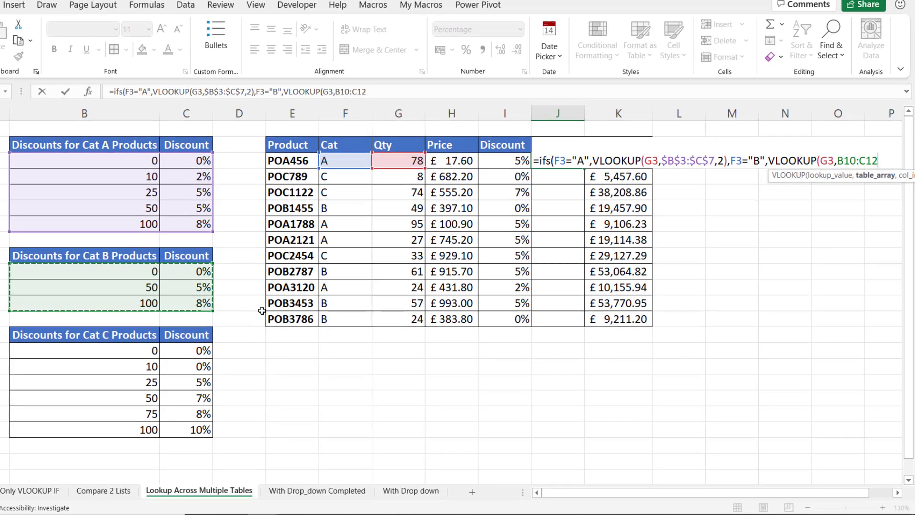
key("F4")
type(",")
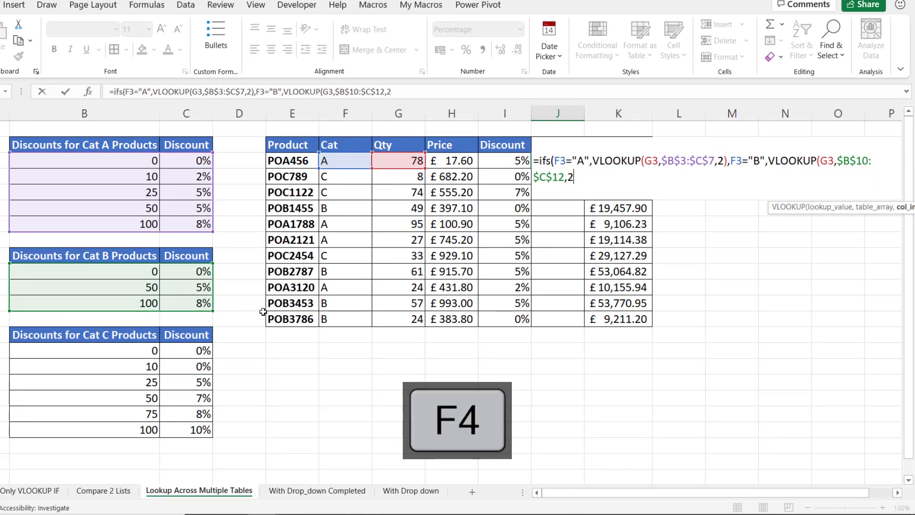
type("2),")
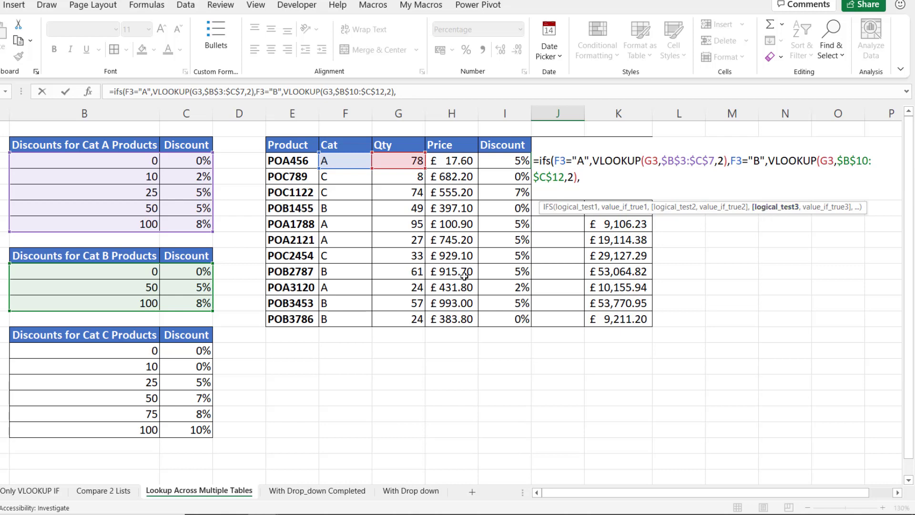
Step: Add the F3="C" test with VLOOKUP(G3,$B$15:$C$20,2) and commit the IFS formula
left_click(334, 161)
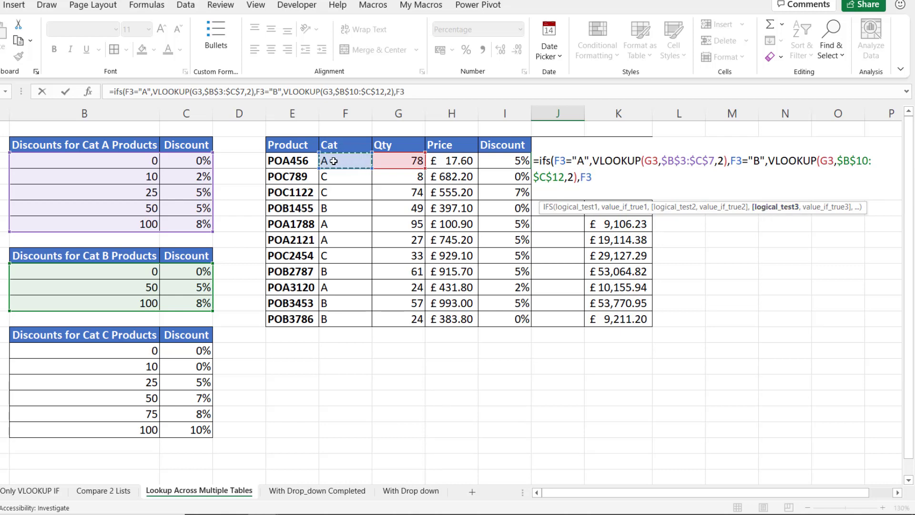
type("-")
key("BackSpace")
key("BackSpace")
type("=\"")
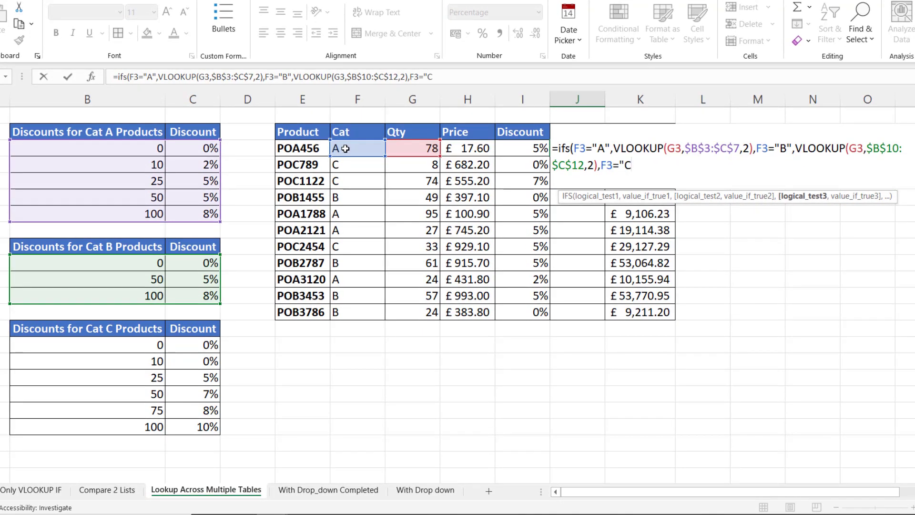
type("C\",VLOOKUP(")
left_click(345, 149)
left_click(420, 144)
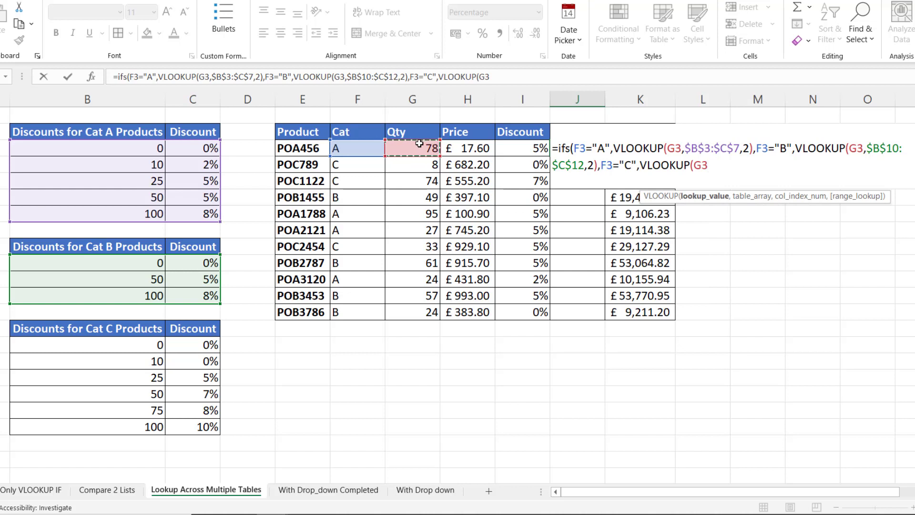
type(",")
left_click_drag(117, 343, 178, 426)
key("F4")
type(",2))")
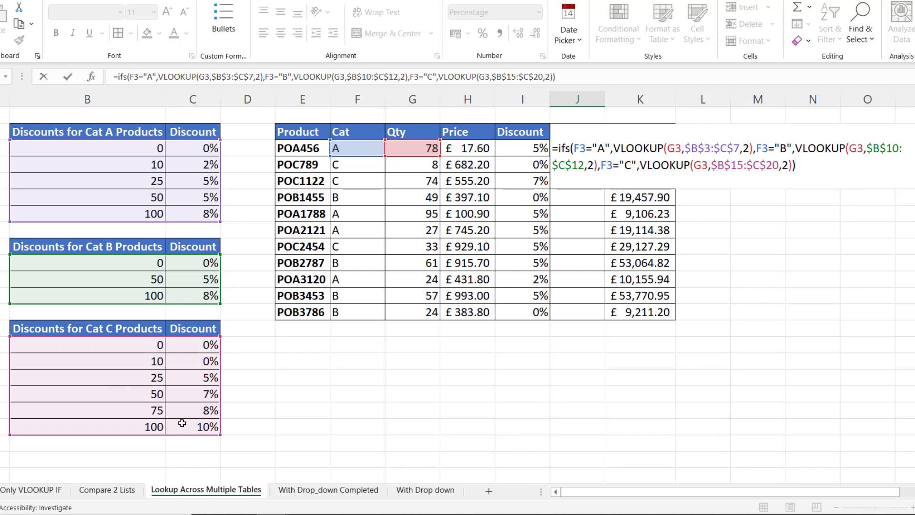
key("Return")
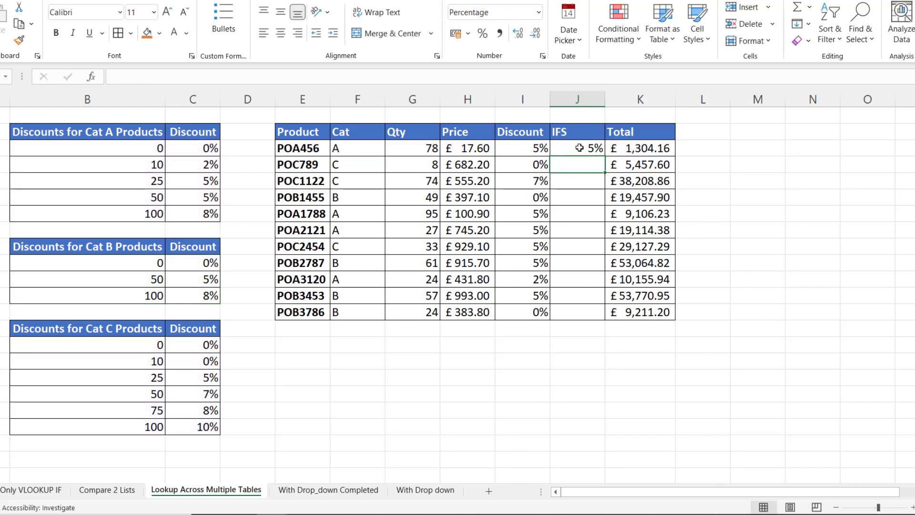
Step: Fill J3's IFS formula down to J13 and insert an empty column K before Total
left_click(580, 148)
double_click(605, 158)
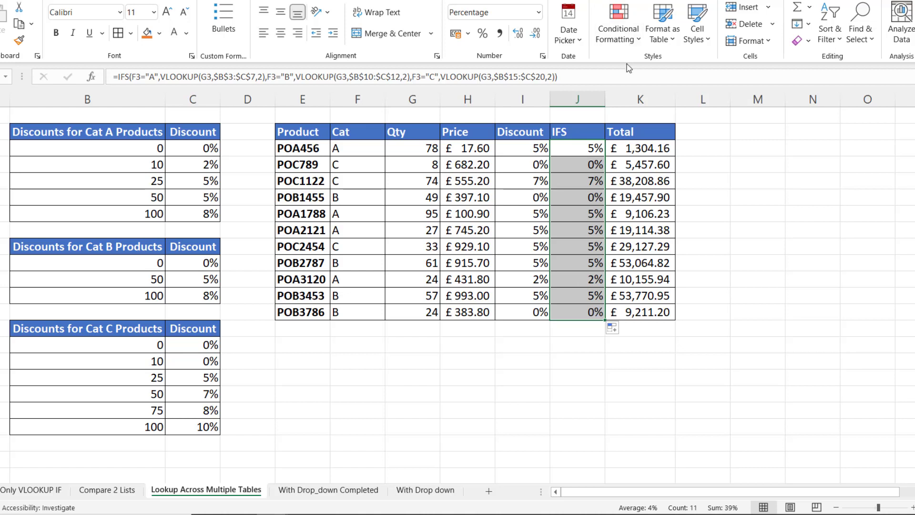
right_click(633, 98)
left_click(652, 199)
left_click(645, 142)
Step: Label column K as CHOOSE and enter categories A, B, C in E16:E18
type("C")
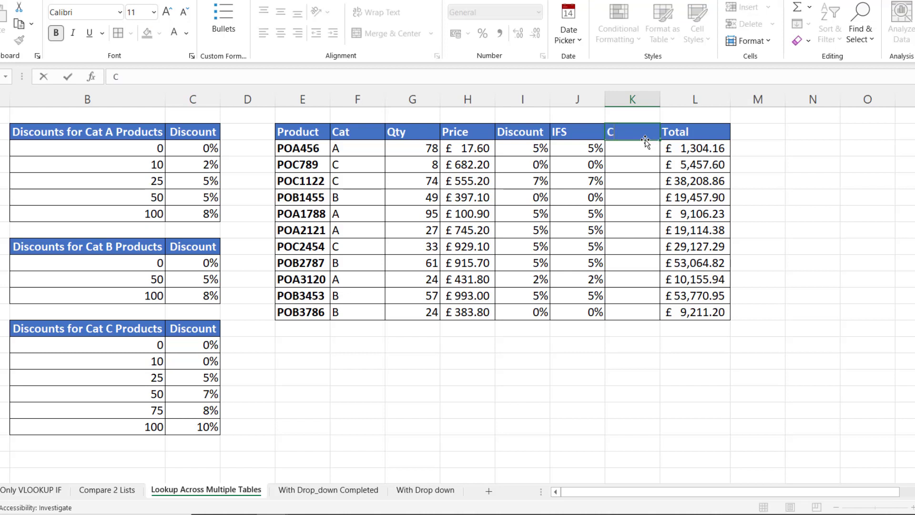
type("HOOSE")
left_click(303, 361)
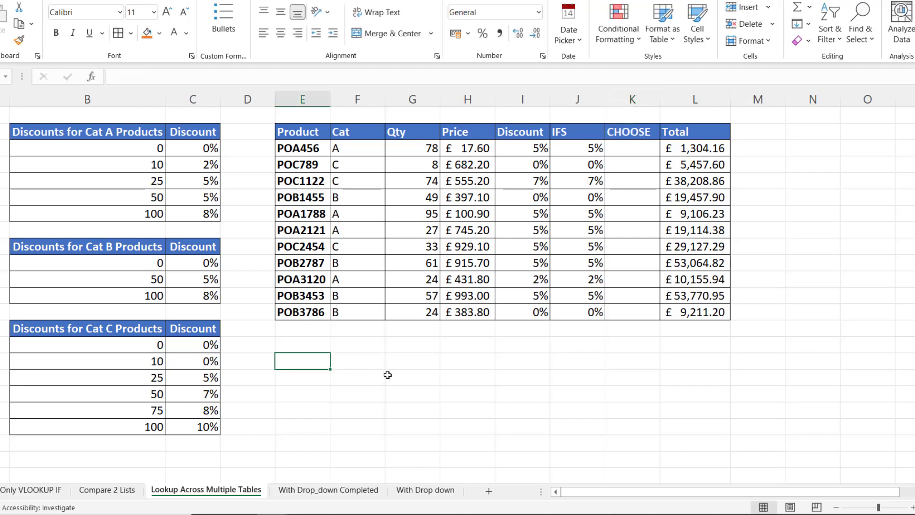
type("A")
key("Return")
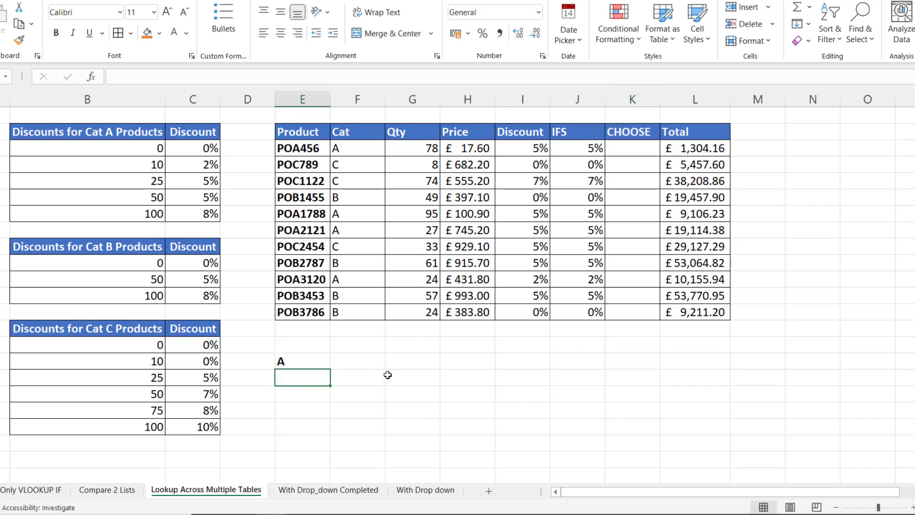
type("B")
key("Return")
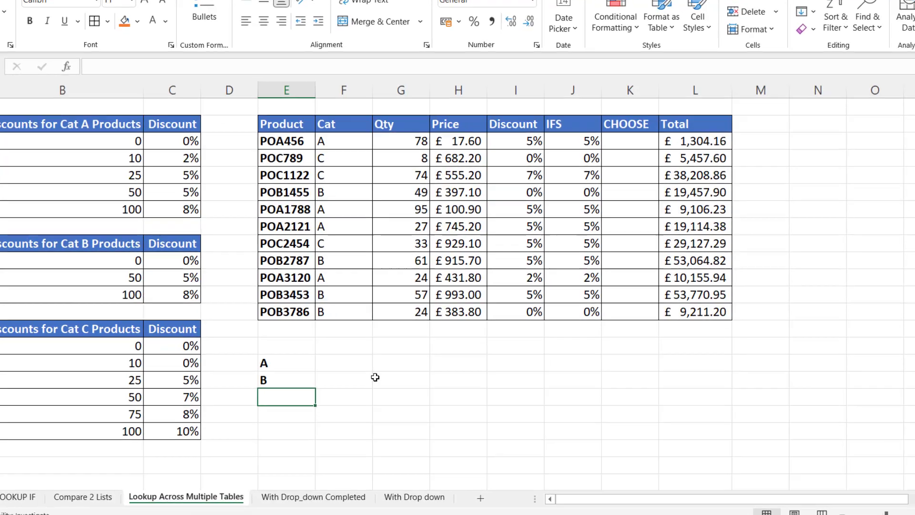
type("C")
Step: Start a formula in K3 reading =CHOOSE(match(
left_click(631, 151)
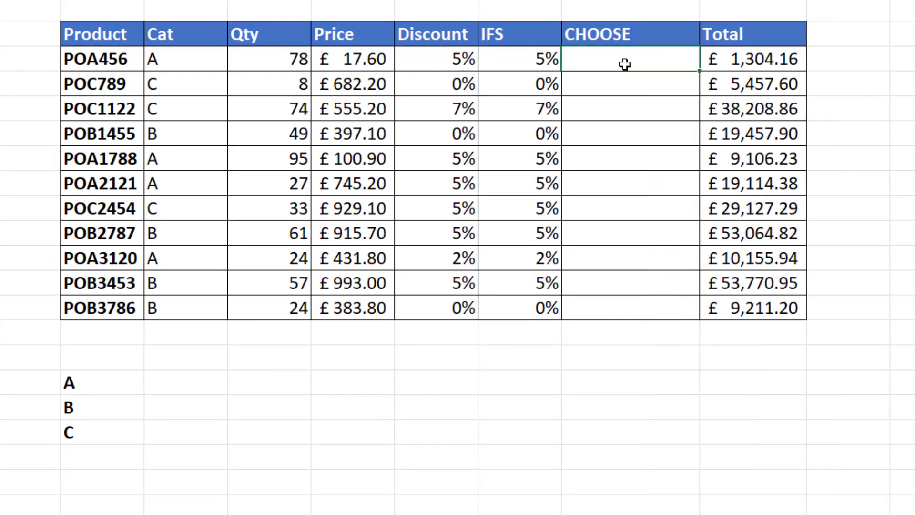
type("=")
type("cho")
key("Tab")
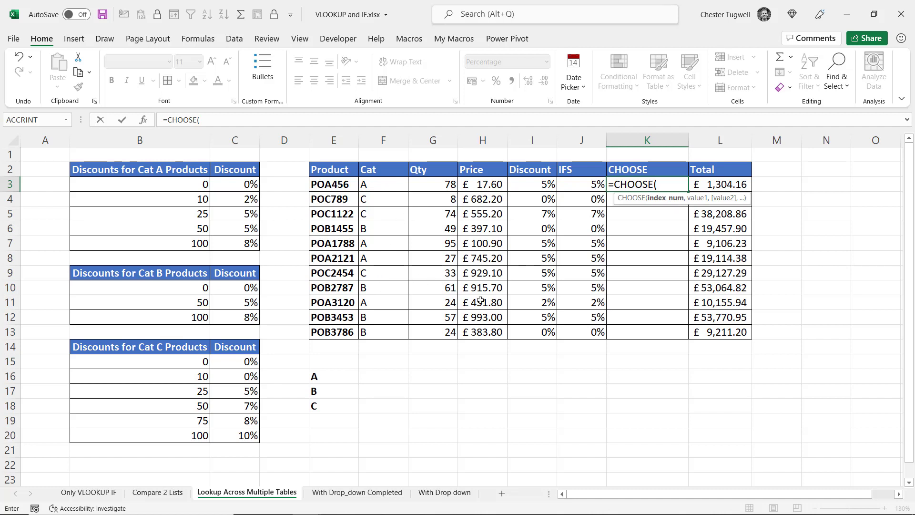
type("match(")
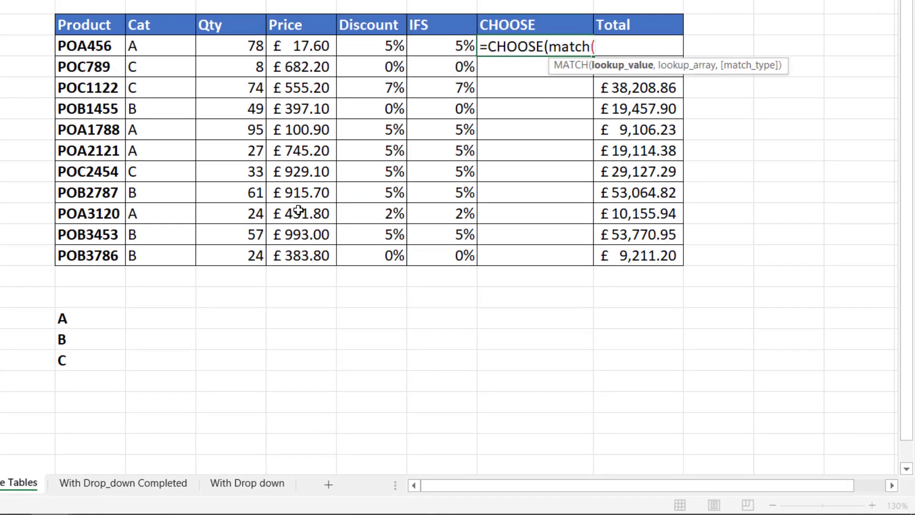
Step: Replace K3's half-typed formula with =MATCH(F3,$E$16:$E$18,0)
key("Escape")
type("=mat")
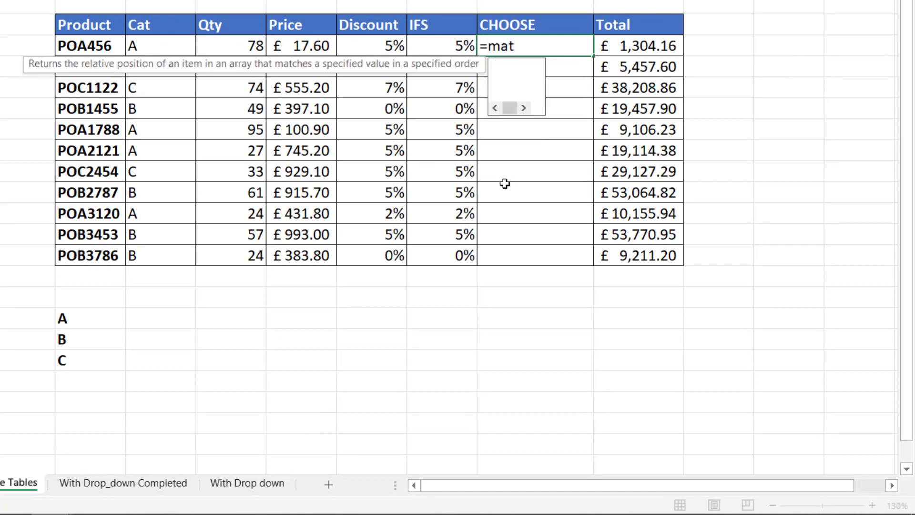
type("ch(")
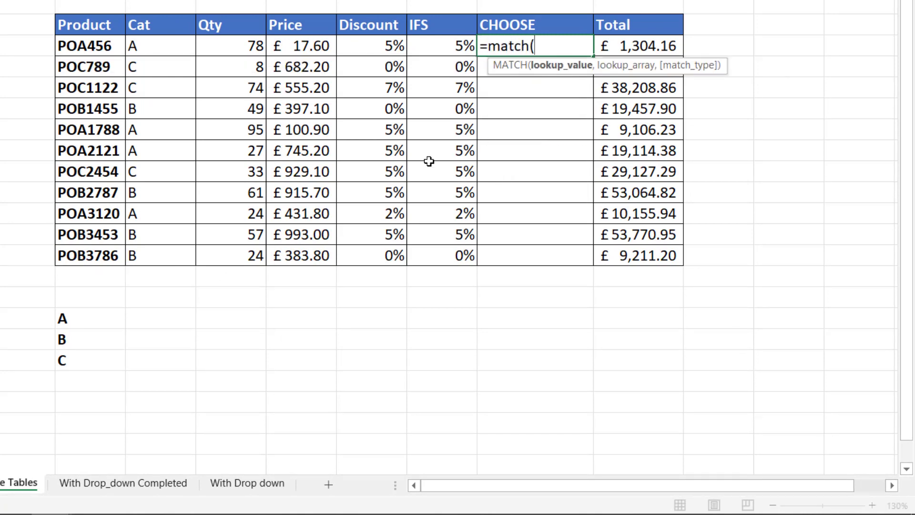
left_click(141, 46)
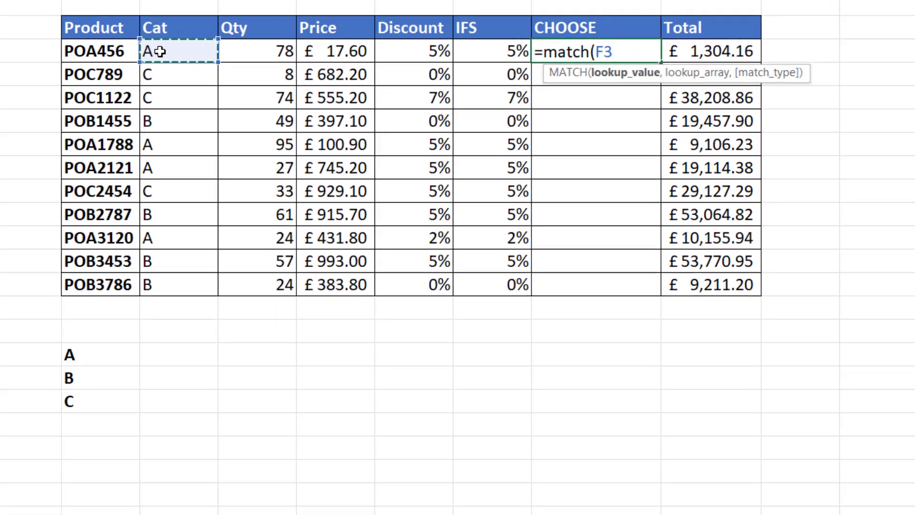
type(",")
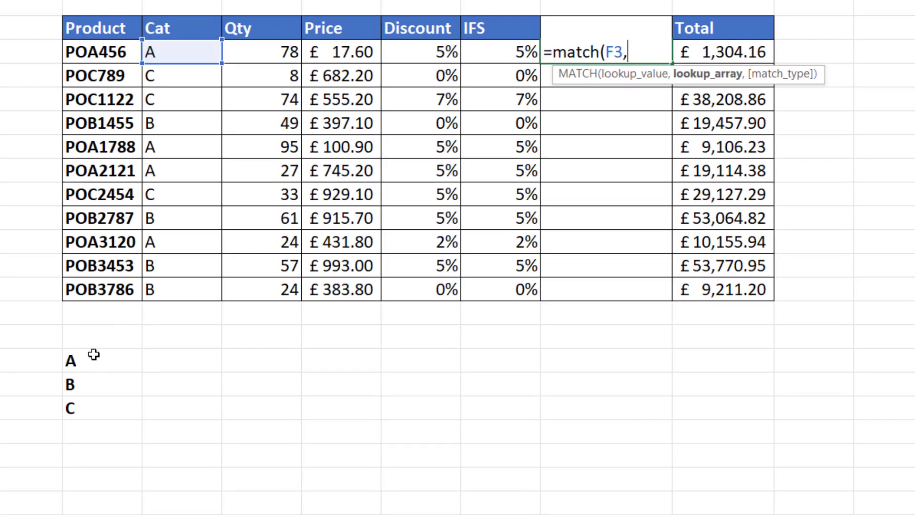
left_click_drag(93, 358, 96, 408)
key("F4")
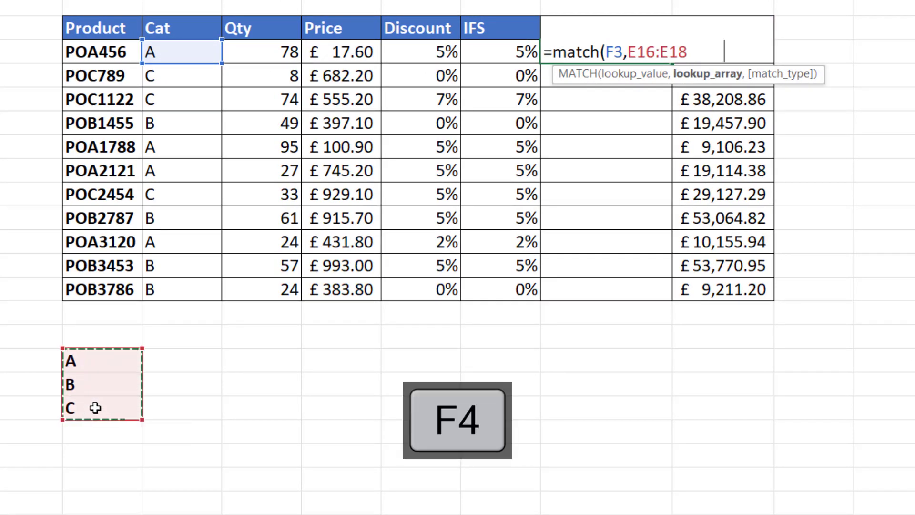
type(",")
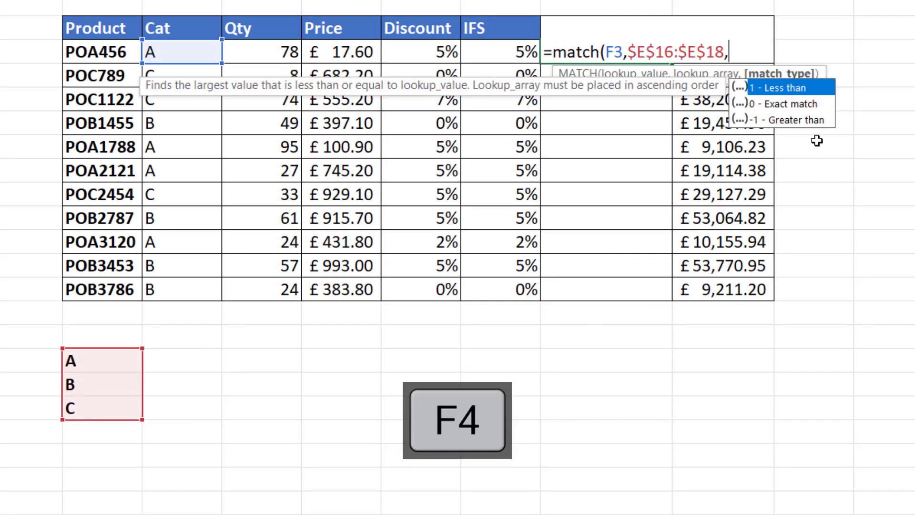
double_click(800, 105)
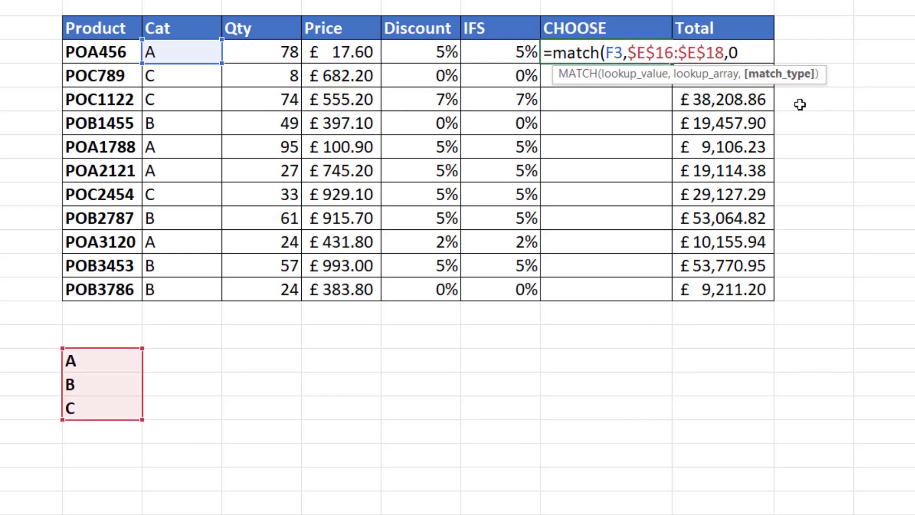
key("Return")
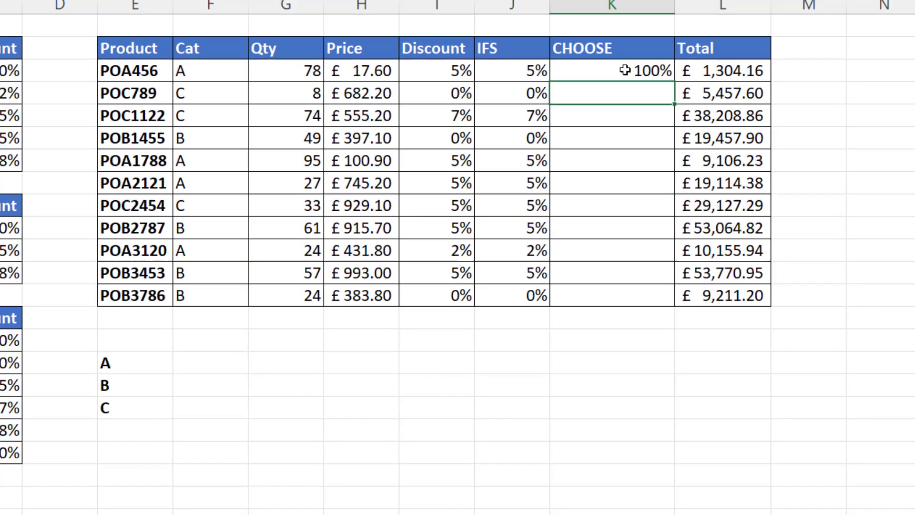
Step: Format K3 as General and copy the MATCH formula down to K13
left_click(625, 70)
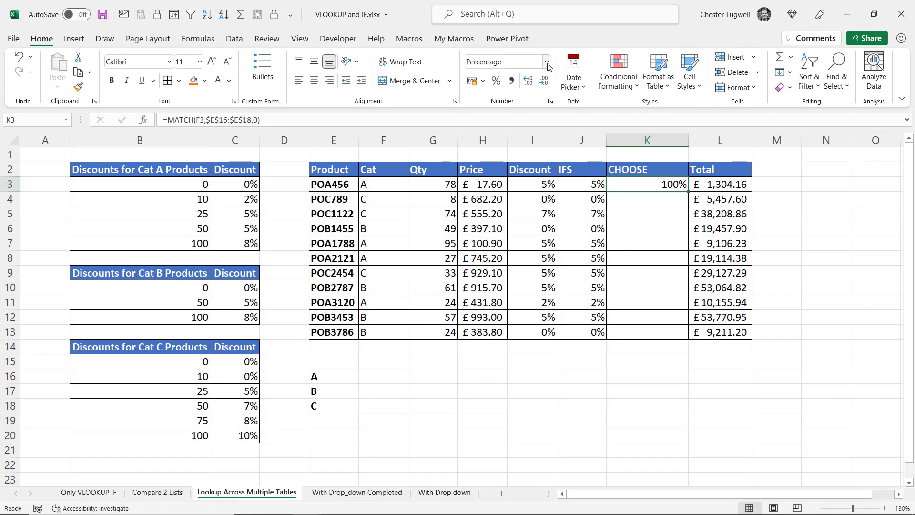
left_click(547, 62)
left_click(528, 83)
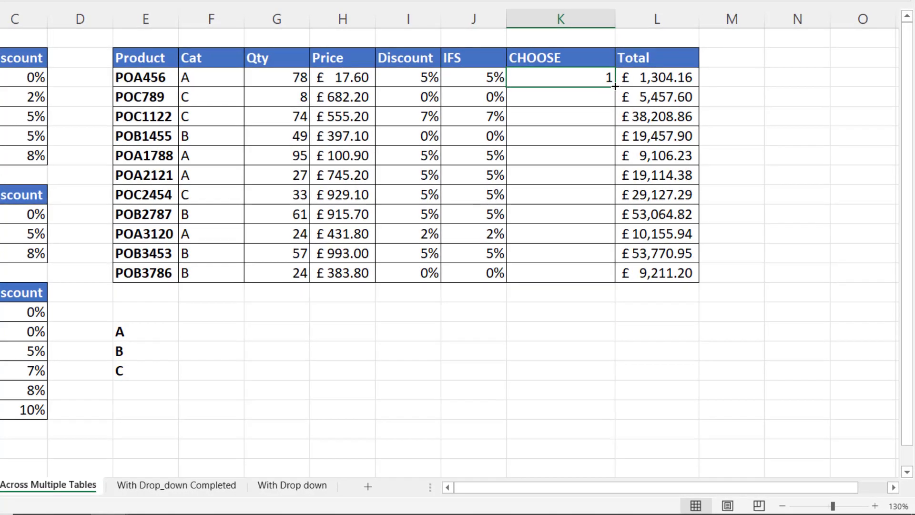
double_click(615, 86)
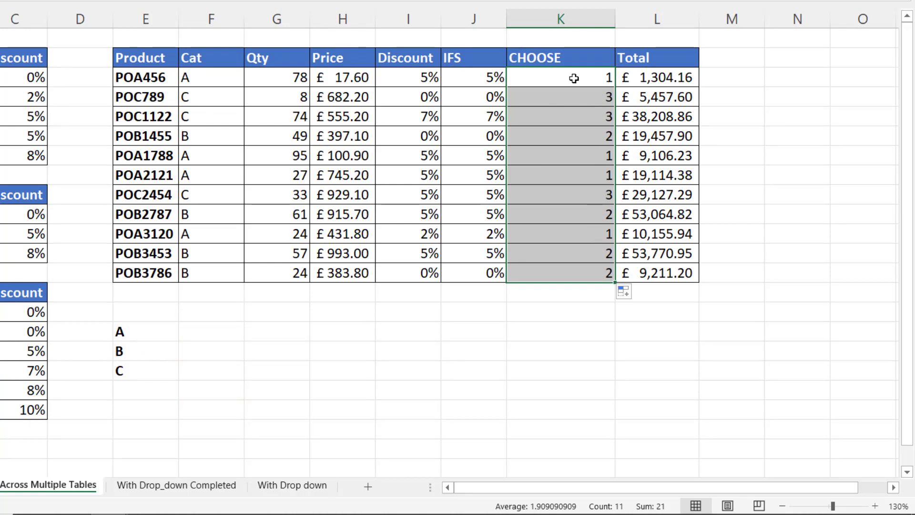
left_click(574, 78)
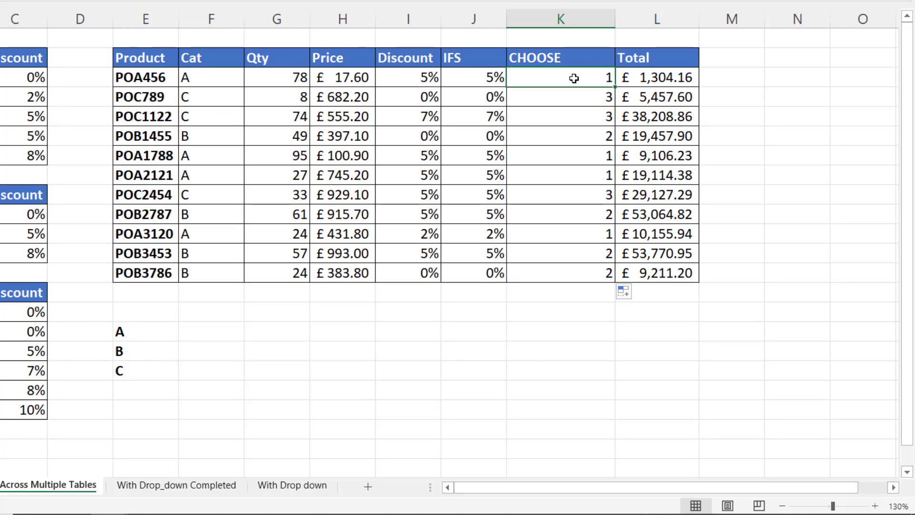
Step: Wrap K3's MATCH in CHOOSE, with the Cat A table $B$3:$C$7 as the first choice
key("F2")
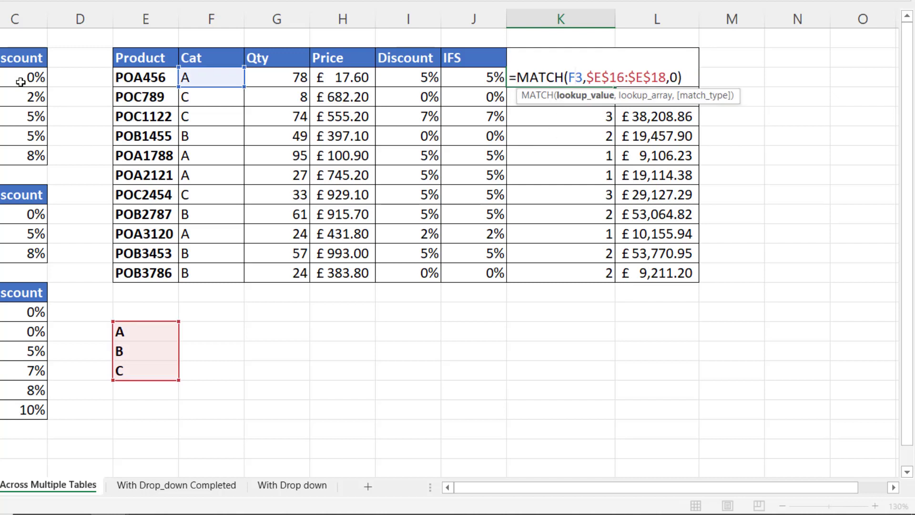
left_click(520, 78)
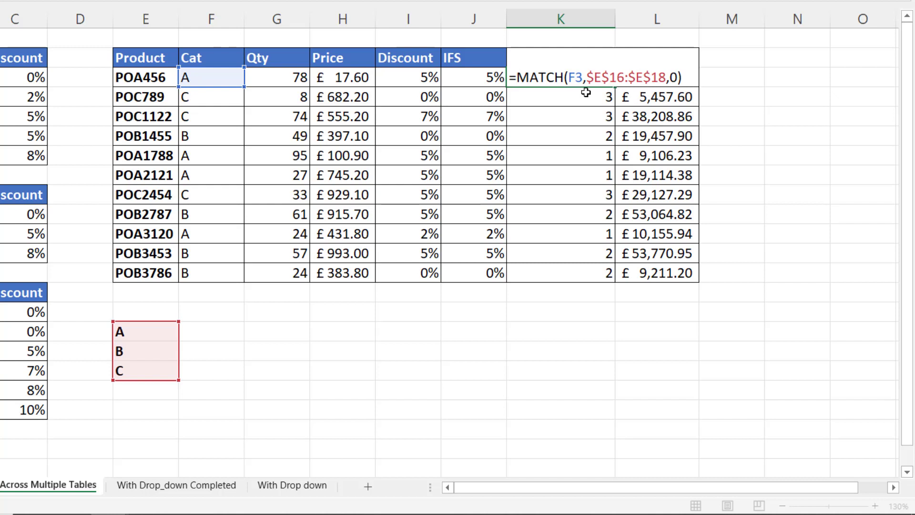
type("CHO")
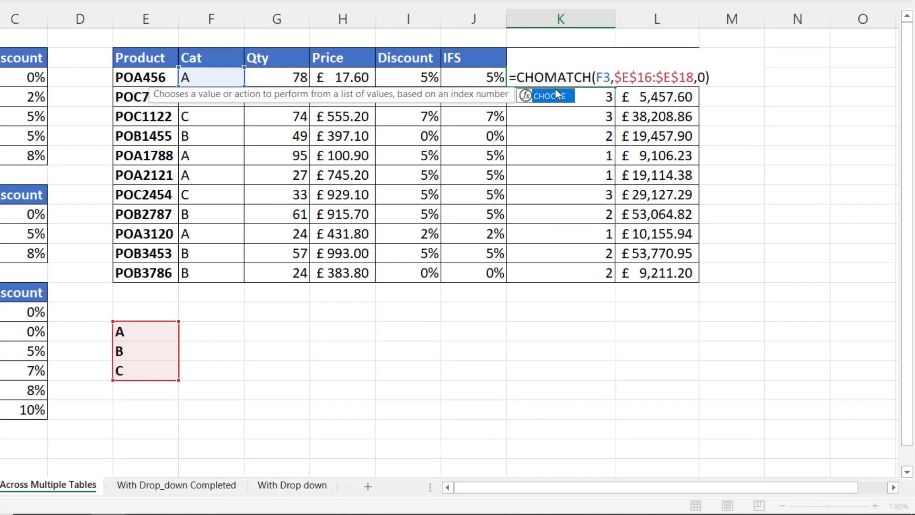
double_click(558, 96)
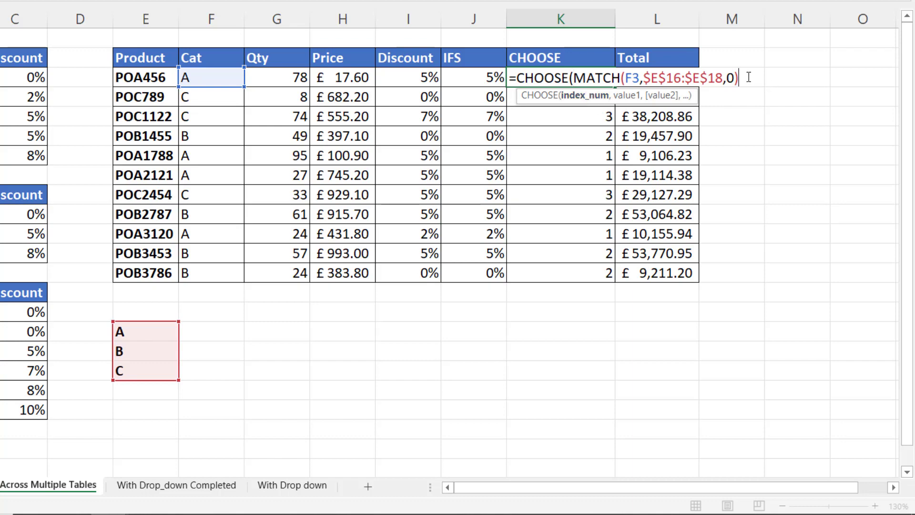
type(",")
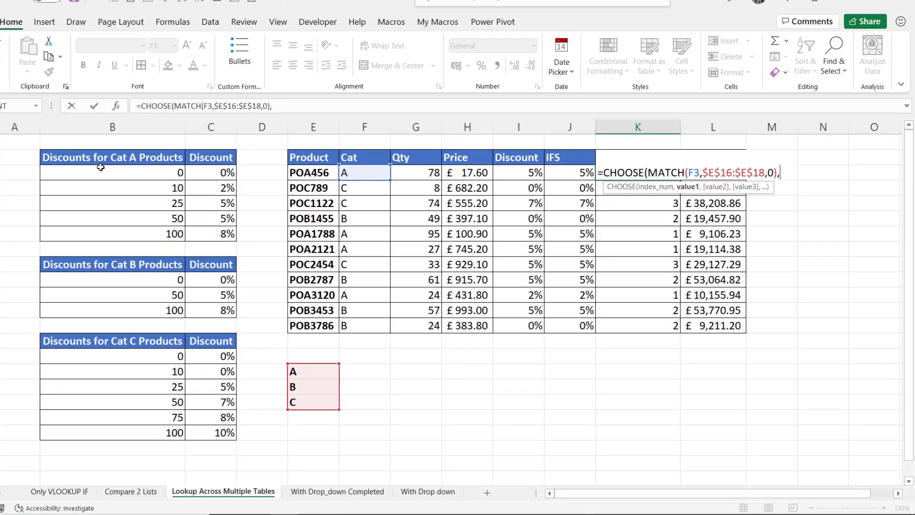
left_click_drag(100, 184, 225, 242)
key("F4")
type(",")
Step: Add $B$10:$C$12 and $B$15:$C$20 as the second and third CHOOSE choices
left_click_drag(135, 282, 231, 317)
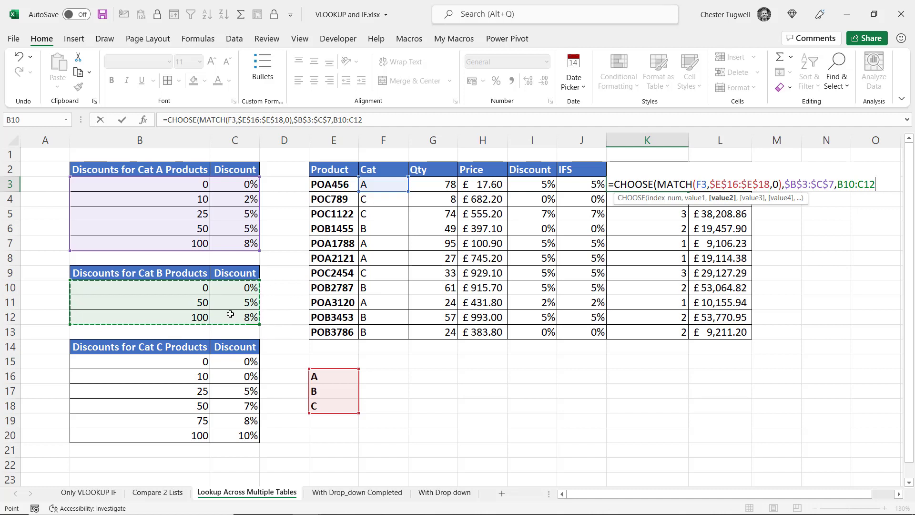
key("F4")
type(",")
left_click_drag(163, 359, 239, 434)
key("F4")
type(")")
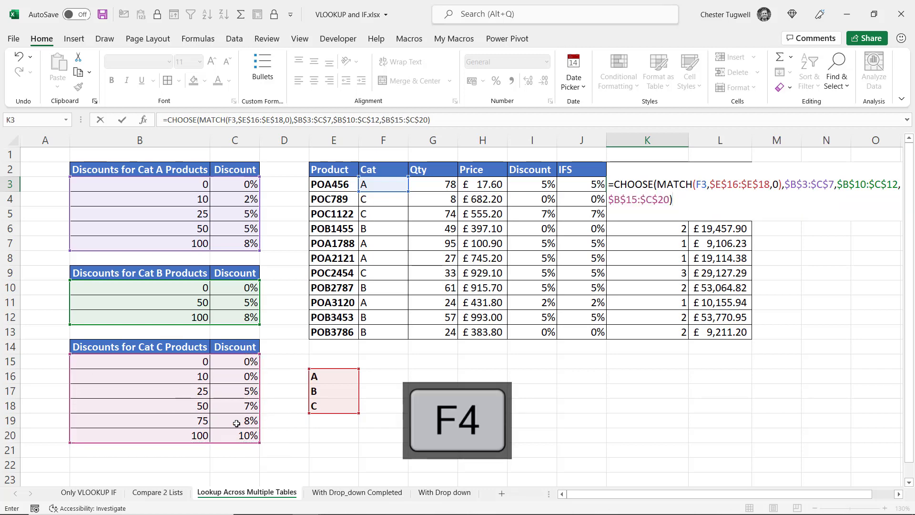
key("Return")
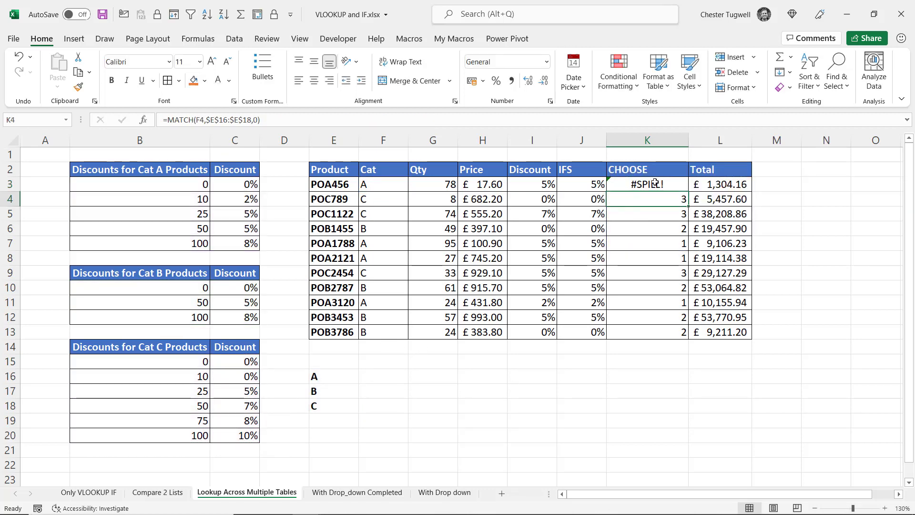
Step: Clear the old MATCH results from K4:K13 and recommit the CHOOSE formula in K3
left_click_drag(666, 205, 657, 333)
key("Delete")
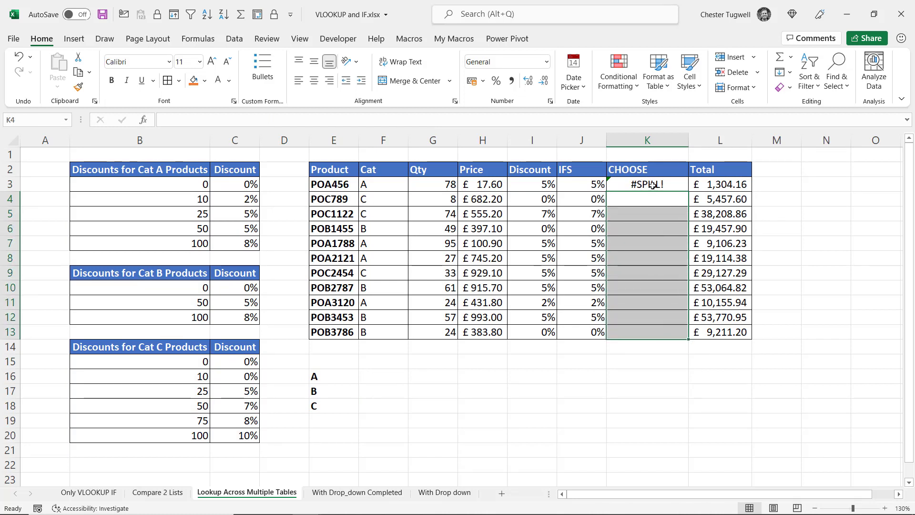
left_click(659, 225)
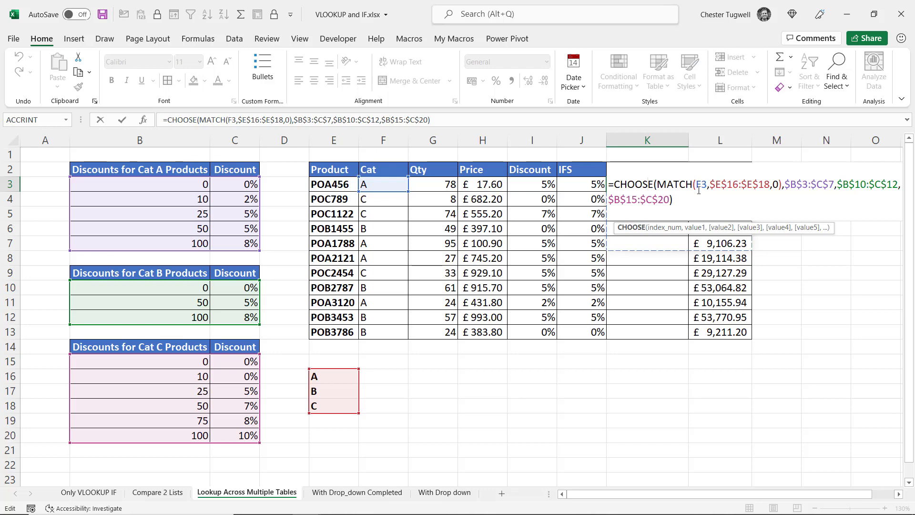
key("Return")
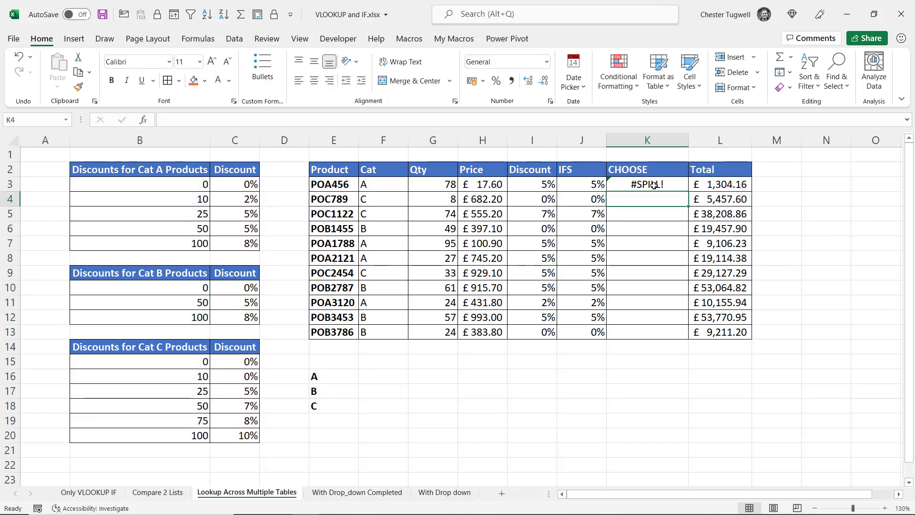
Step: Wrap K3's CHOOSE as =VLOOKUP(G3,CHOOSE(...),2) to return the discount
double_click(654, 185)
left_click(615, 185)
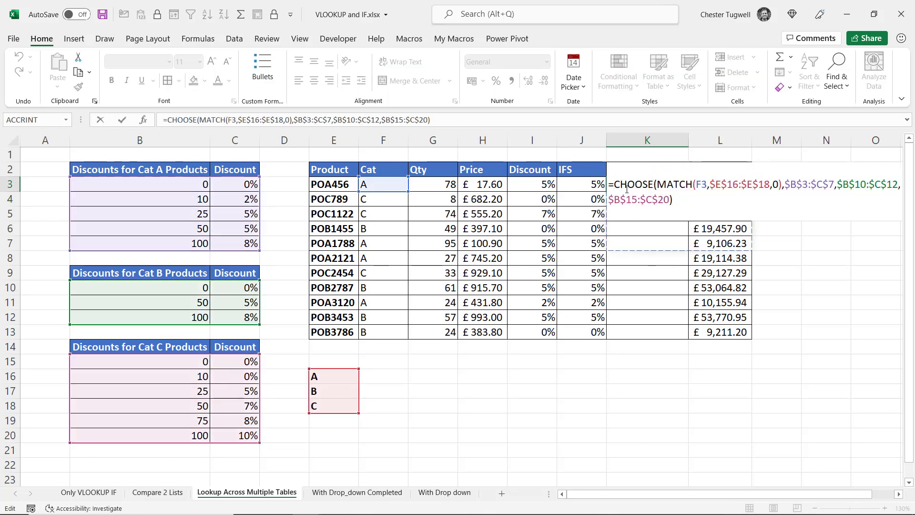
type("VLOOKUP(")
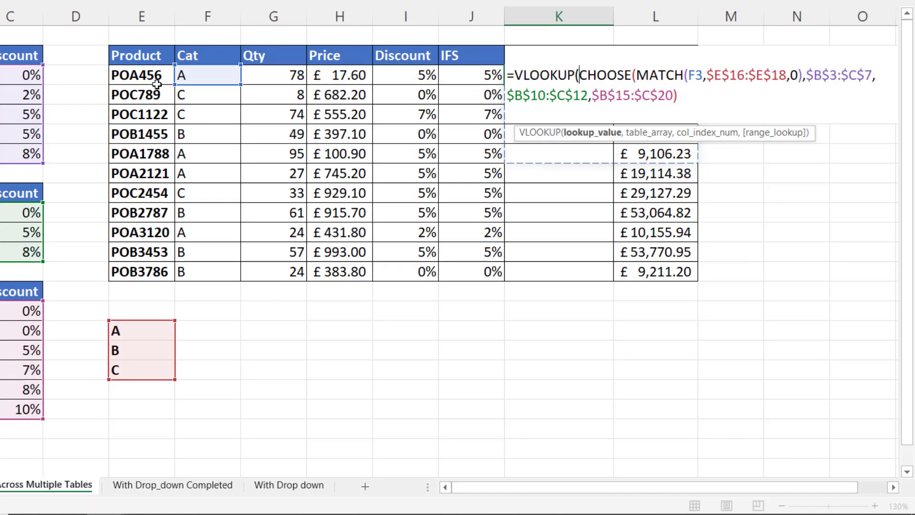
left_click(284, 74)
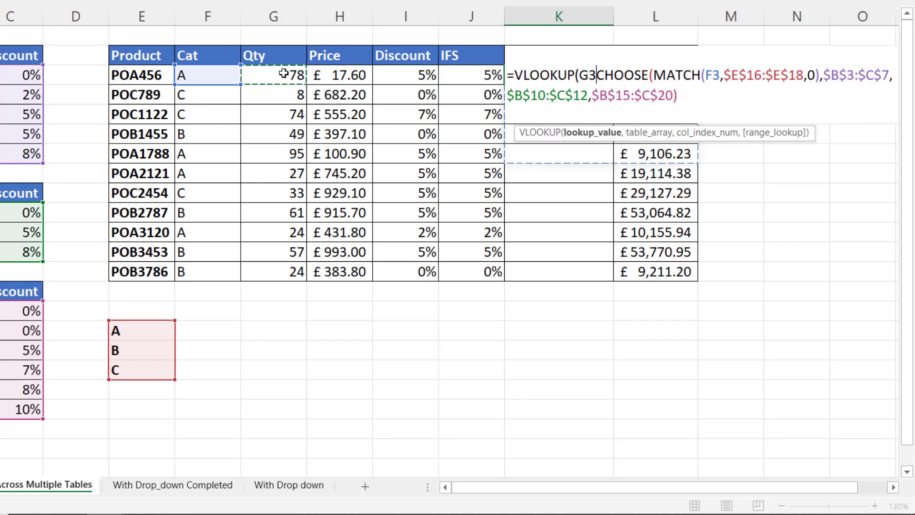
type(",")
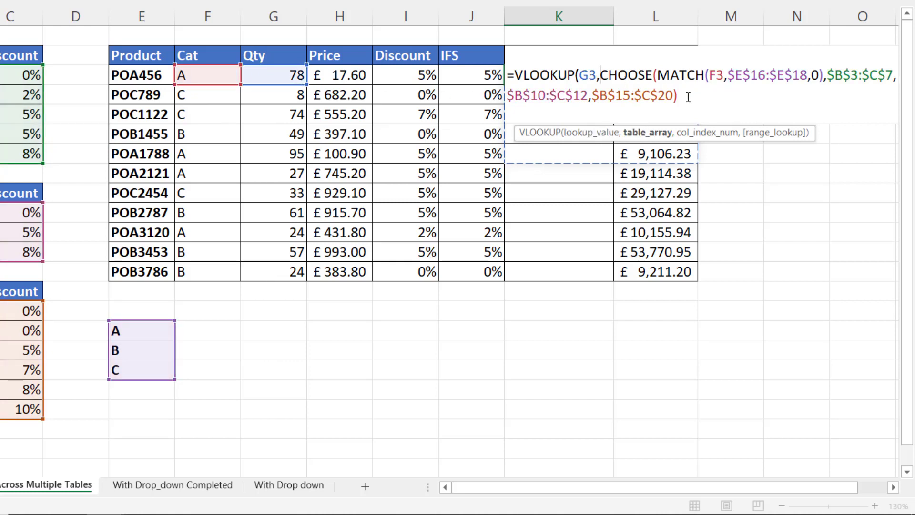
type(",")
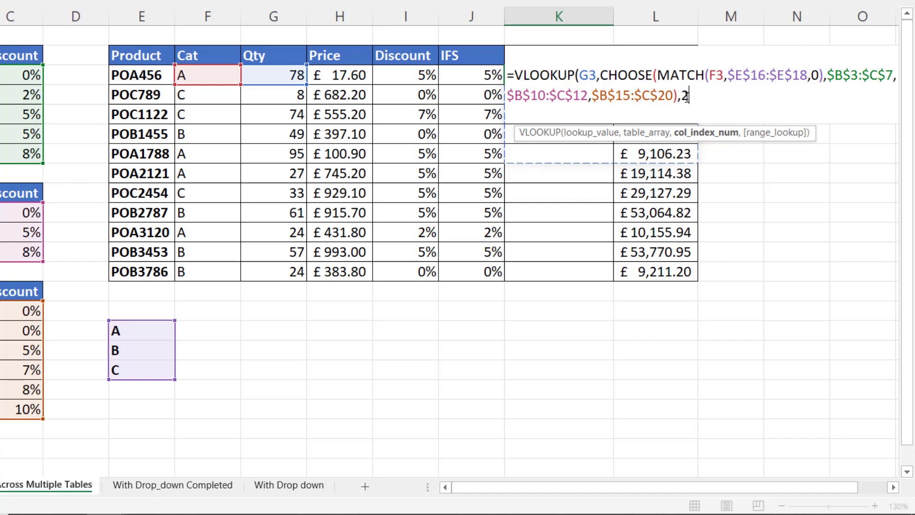
type("2)")
key("Return")
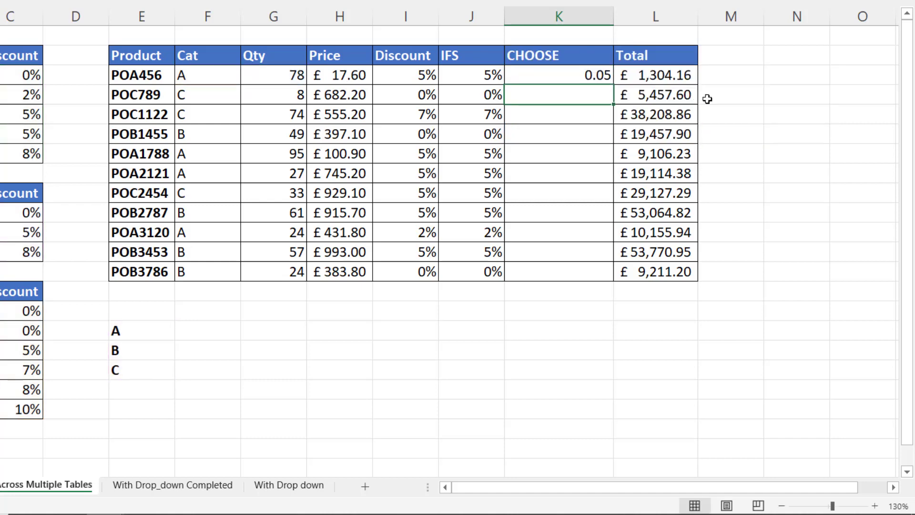
Step: Fill the formula to K13 as percentages and open the With Drop down sheet
left_click(593, 74)
double_click(615, 85)
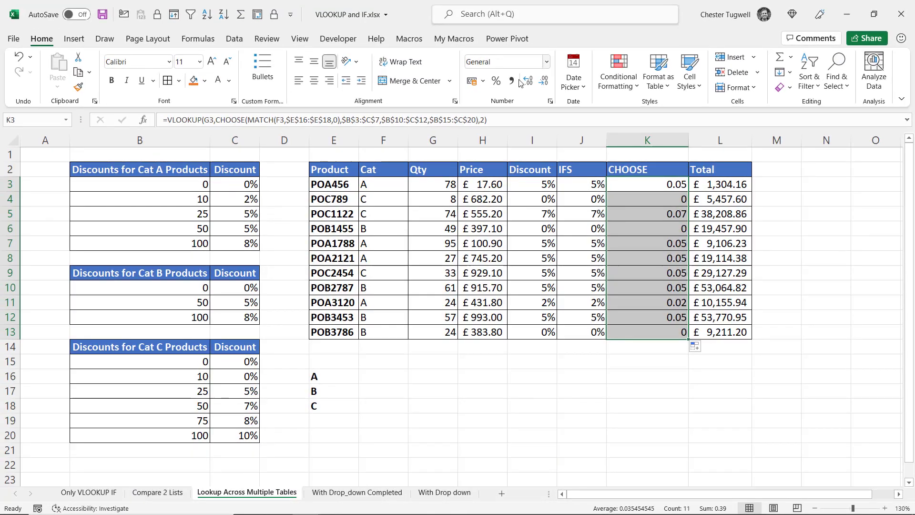
left_click(496, 80)
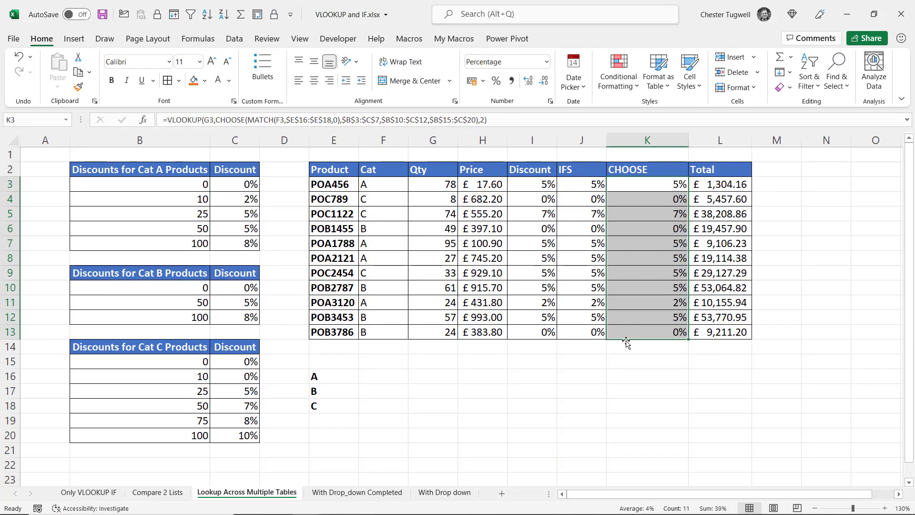
left_click(446, 493)
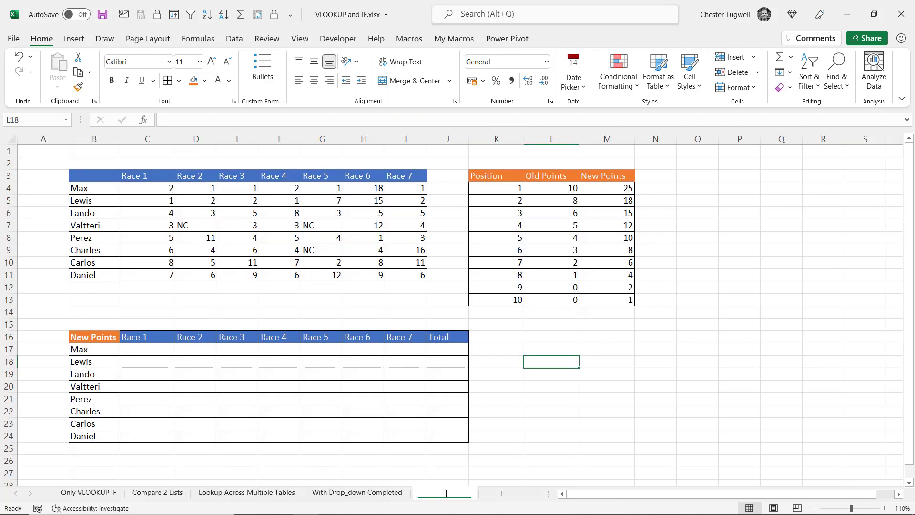
left_click(510, 383)
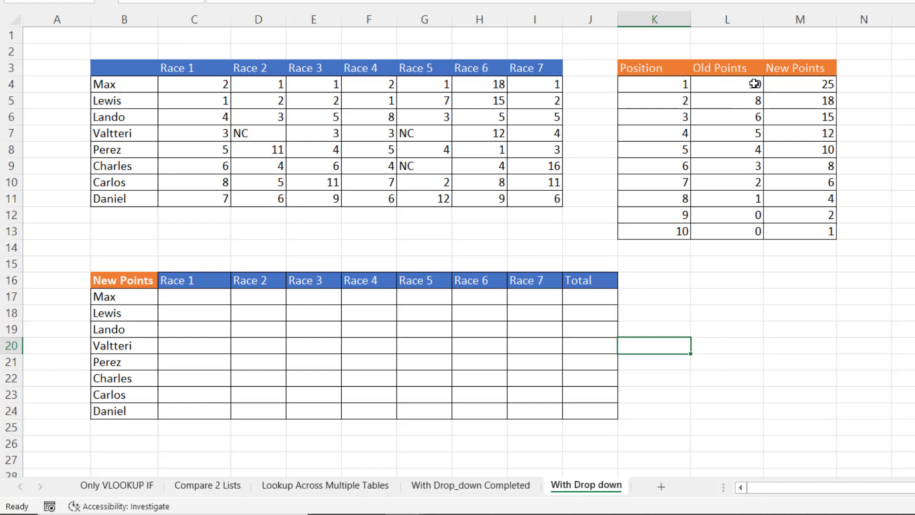
left_click_drag(756, 84, 739, 208)
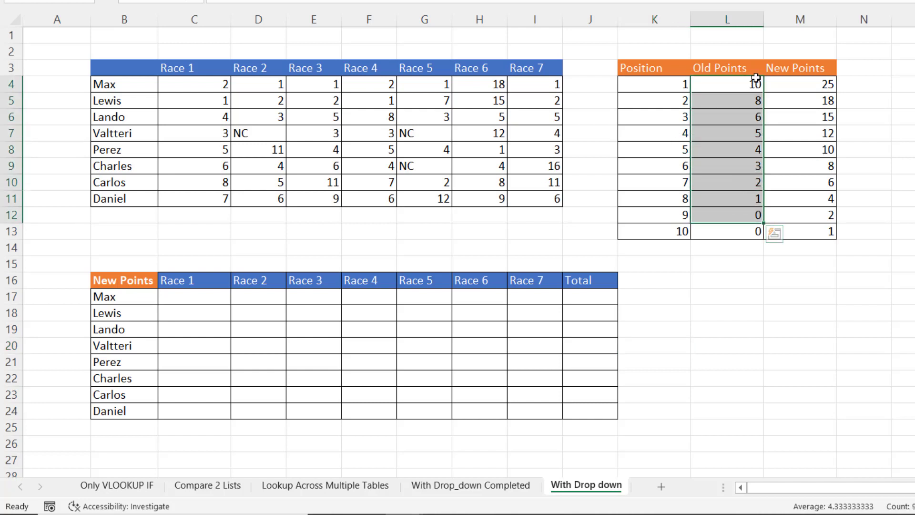
left_click_drag(808, 83, 815, 214)
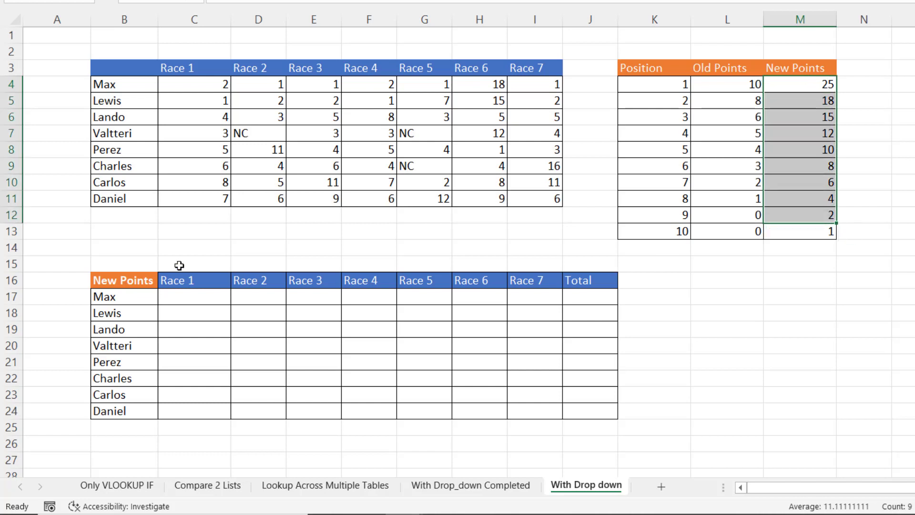
left_click(133, 281)
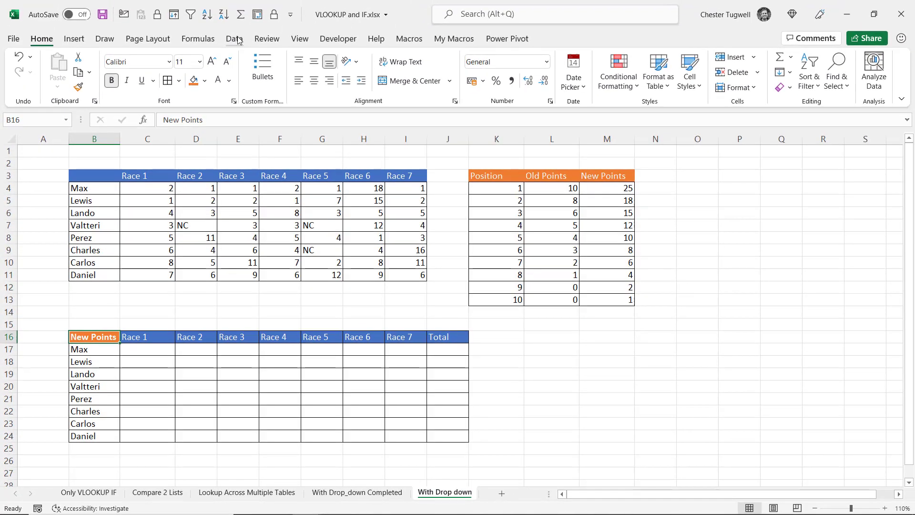
Step: Add a List data validation to B16 sourced from the Old Points/New Points headers $L$3:$M$3
left_click(236, 39)
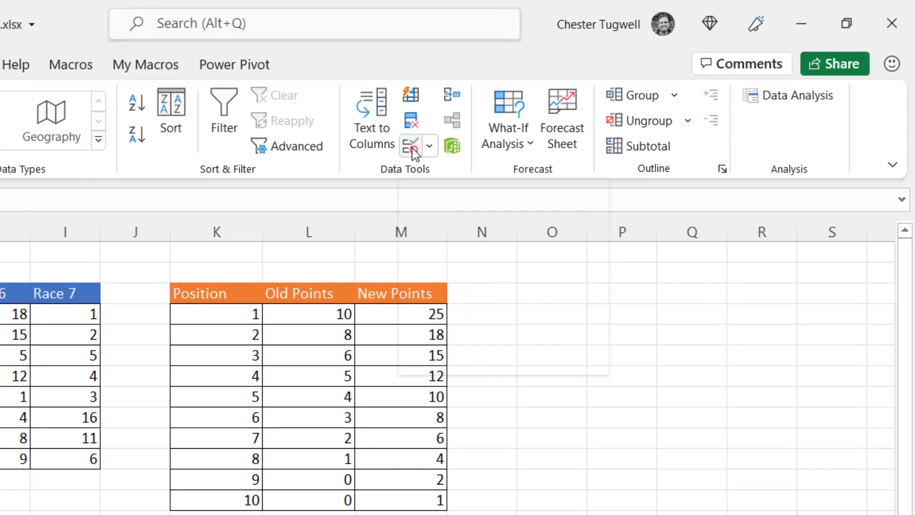
left_click(412, 151)
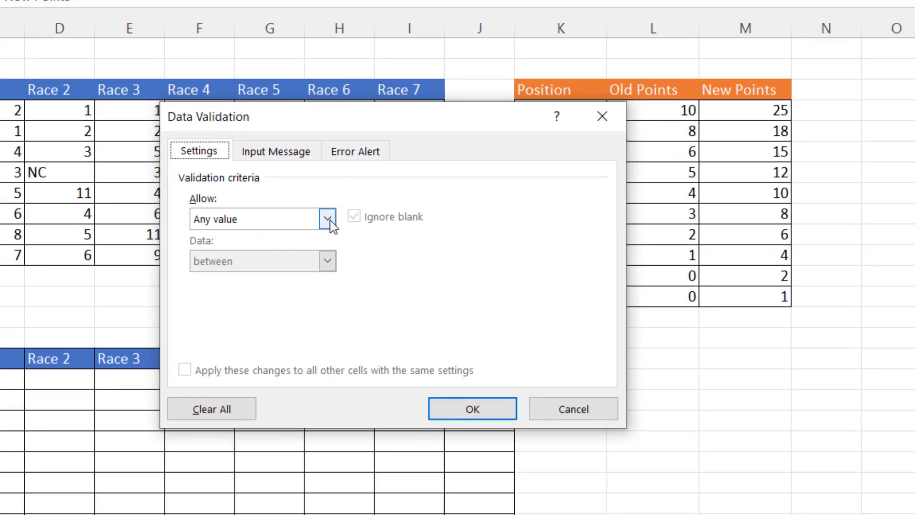
left_click(328, 219)
left_click(235, 279)
left_click(232, 302)
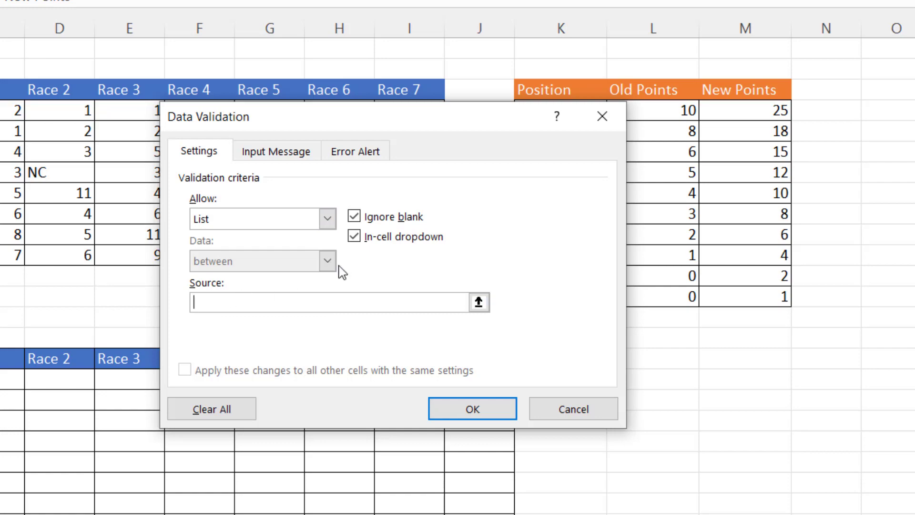
left_click_drag(638, 88, 754, 86)
left_click(489, 407)
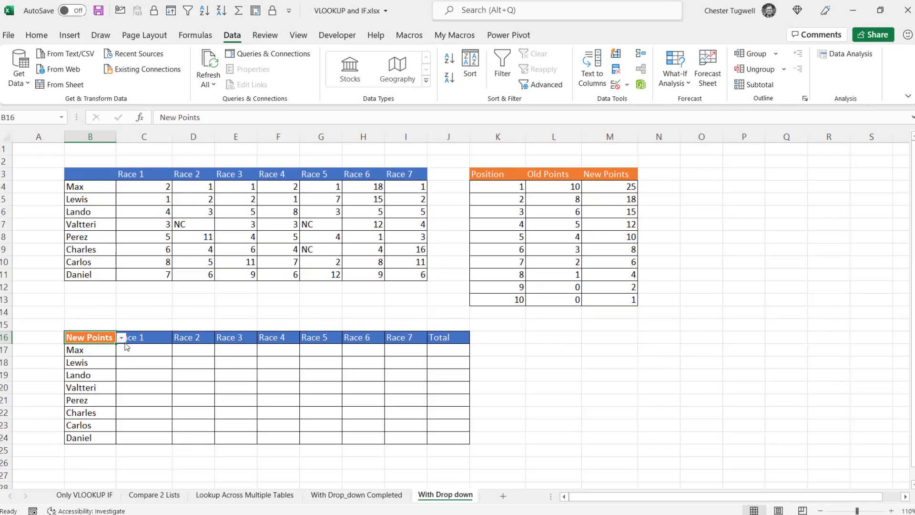
Step: Test B16's drop-down with New Points, then set it back to Old Points
left_click(10, 351)
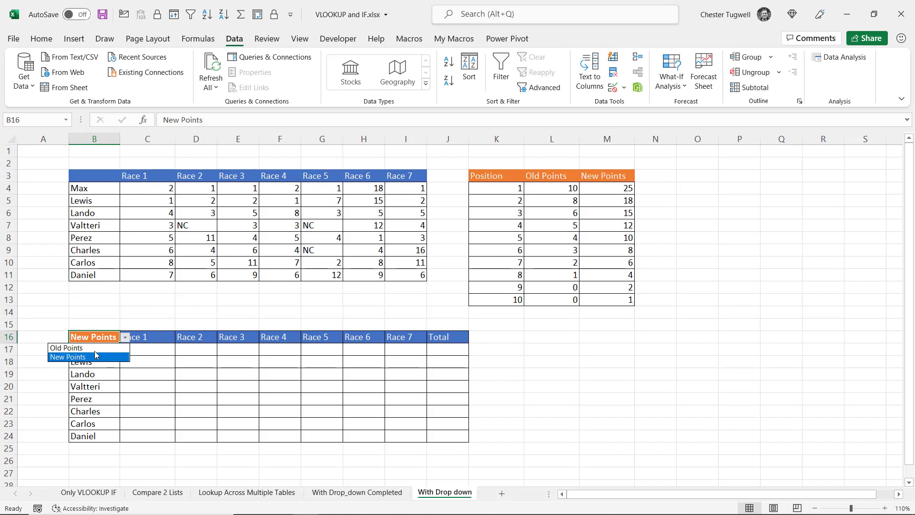
left_click(94, 349)
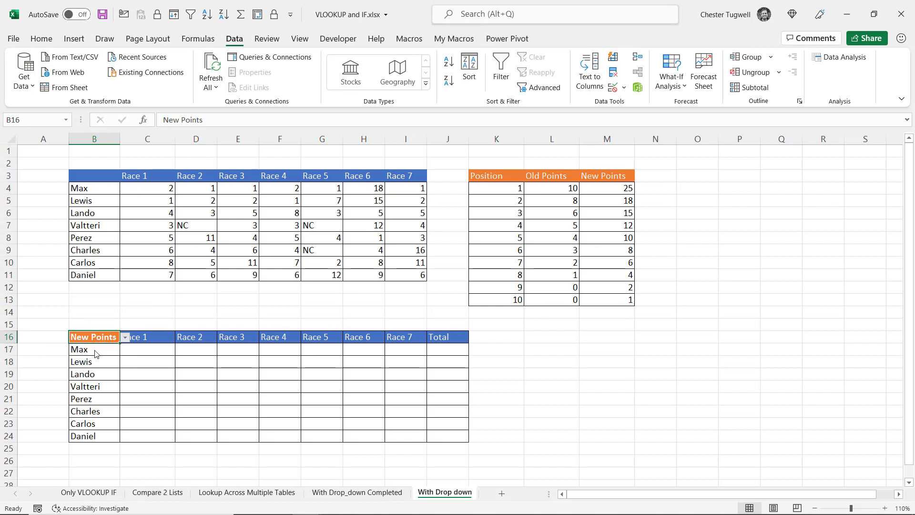
left_click(125, 338)
left_click(101, 357)
left_click(153, 361)
left_click(118, 339)
left_click(126, 339)
left_click(95, 349)
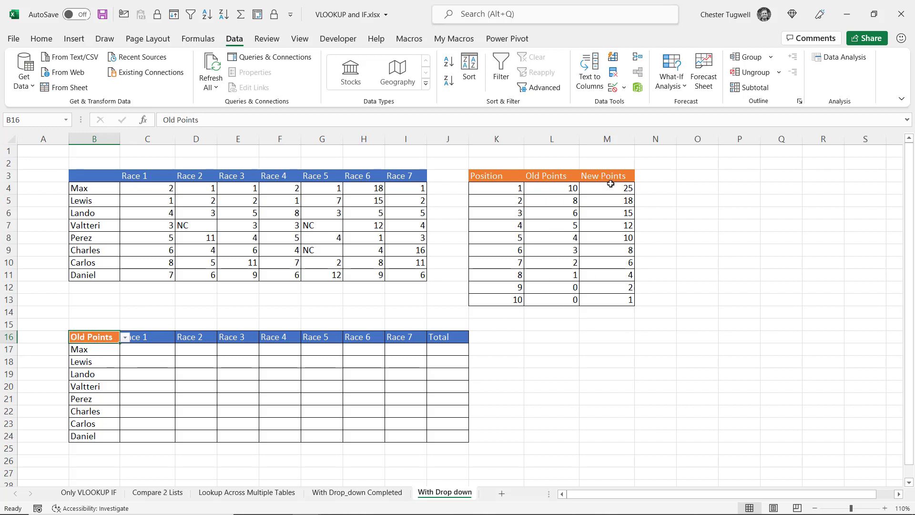
Step: Enter =VLOOKUP(C4,$K$4:$M$13,IF($B$16="Old Points",2,3),0) in C17
left_click(152, 352)
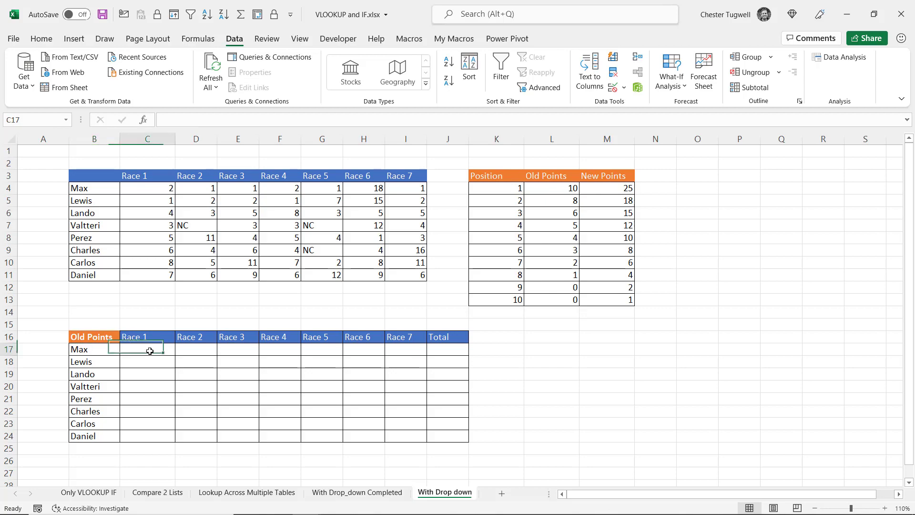
type("=vl")
key("Tab")
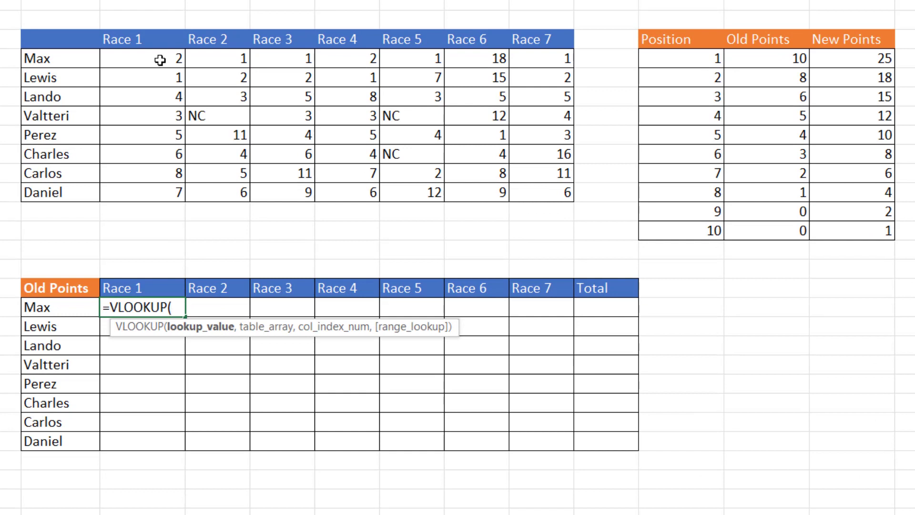
left_click(160, 60)
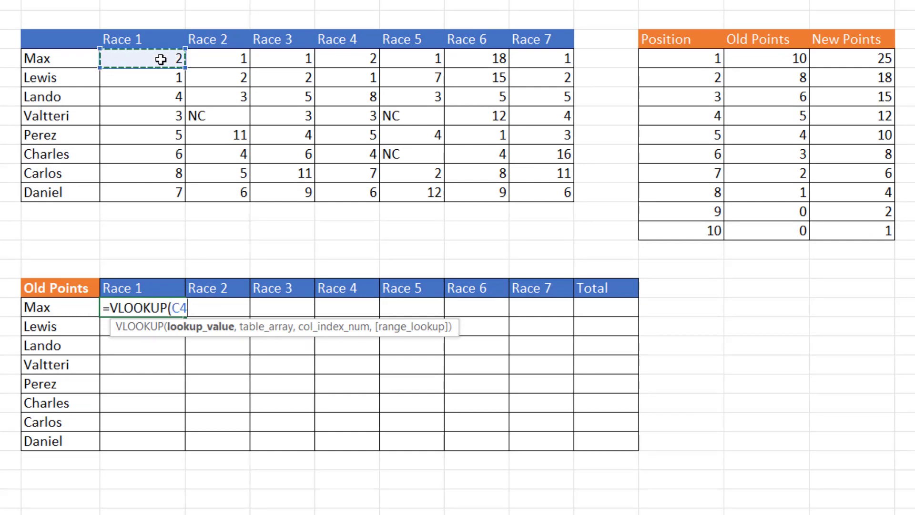
type(",")
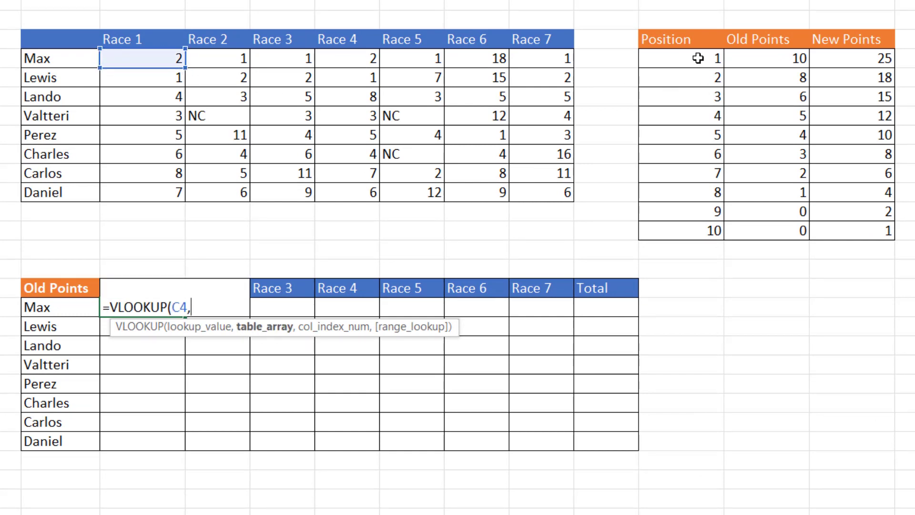
left_click_drag(697, 58, 842, 225)
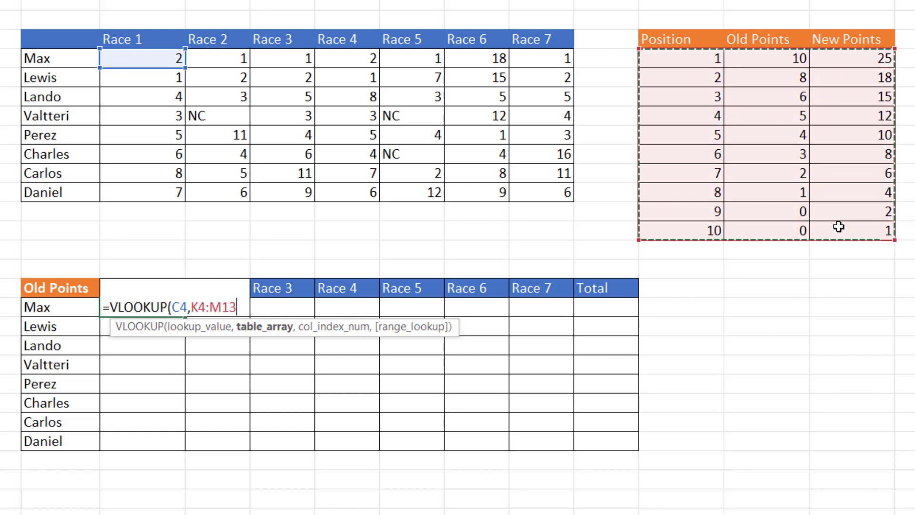
key("F4")
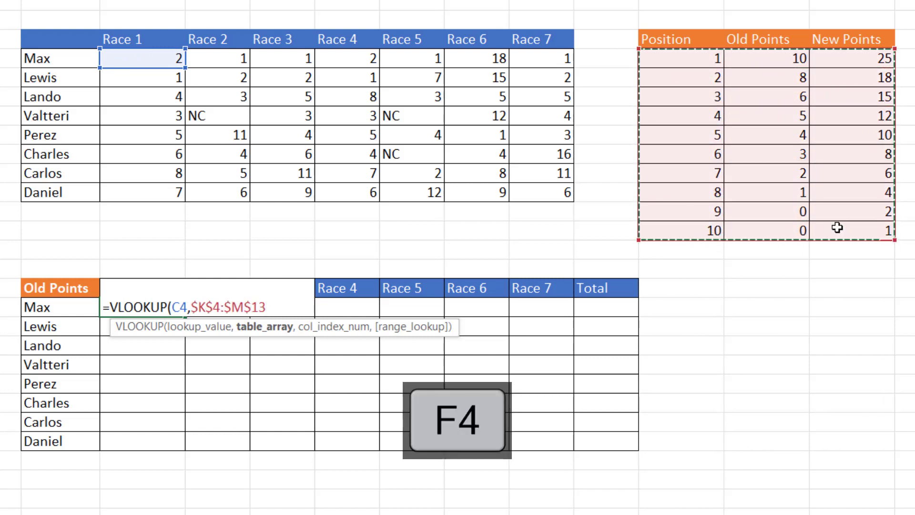
type(",")
type("if(")
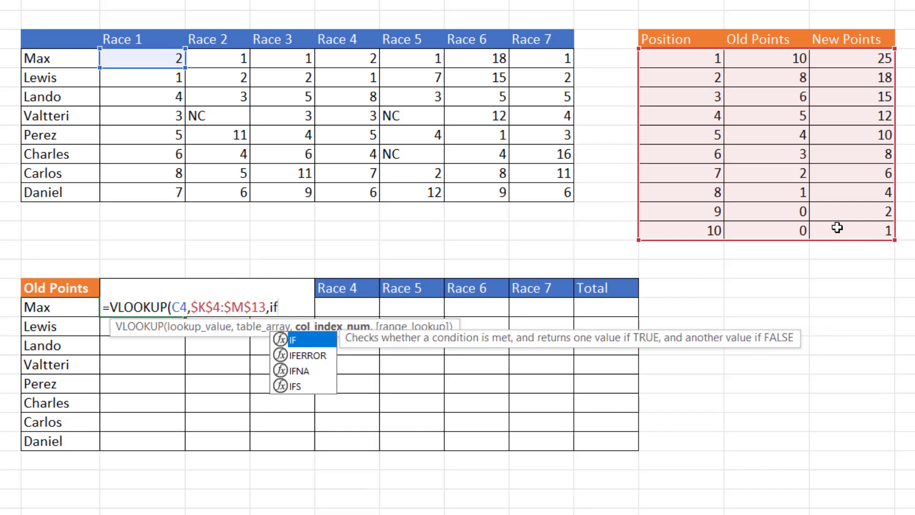
left_click(62, 290)
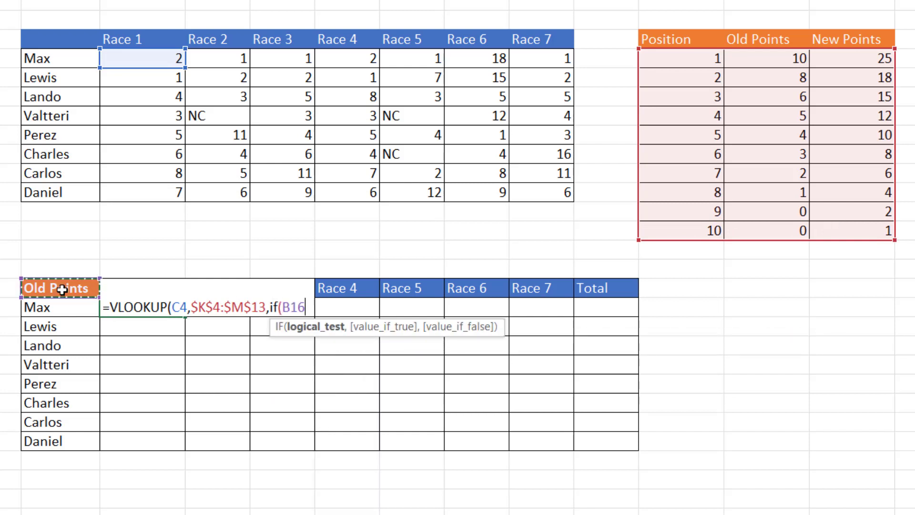
key("F4")
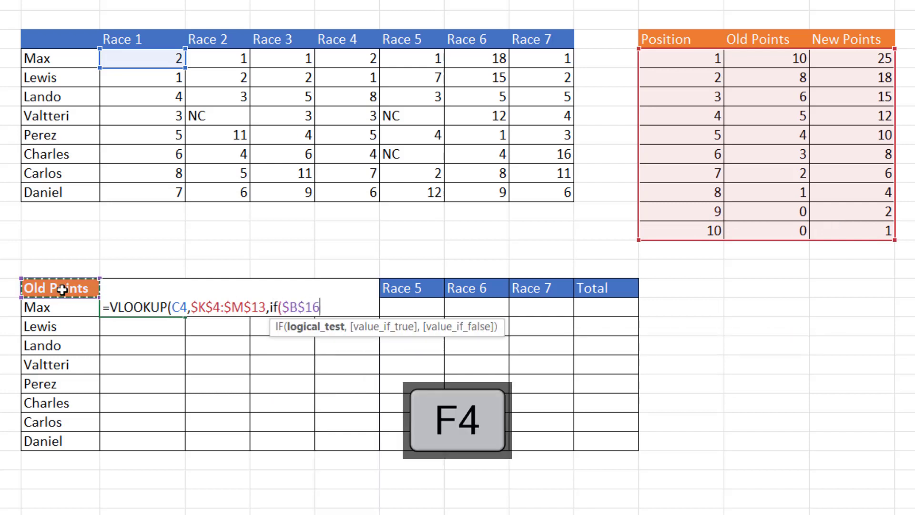
type("=\"")
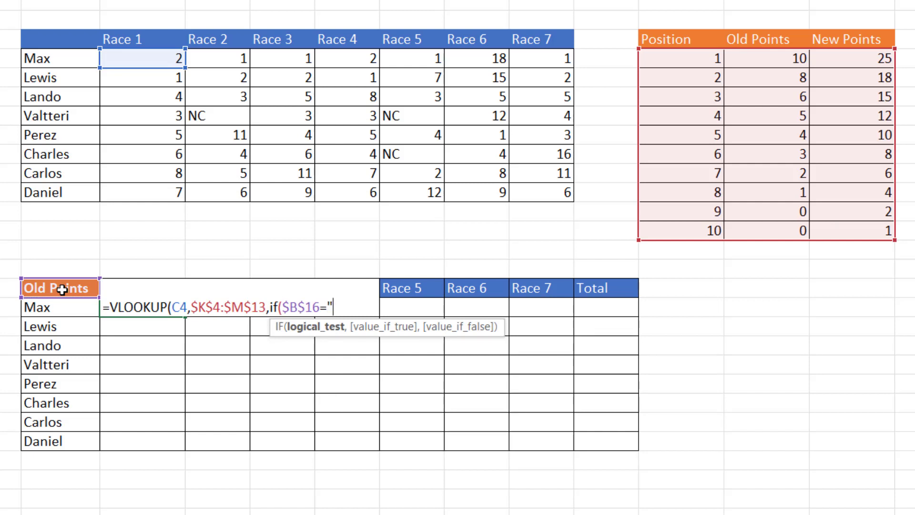
type("Old Point")
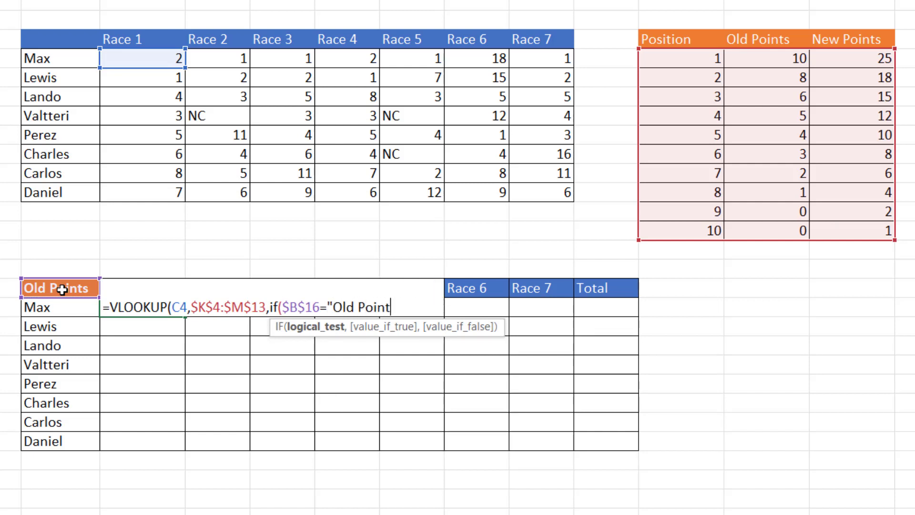
type("s\",")
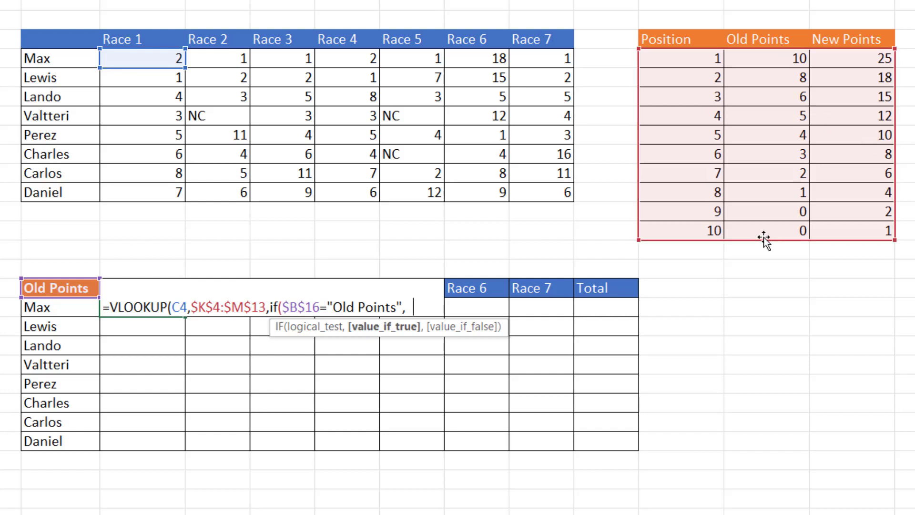
type("2,")
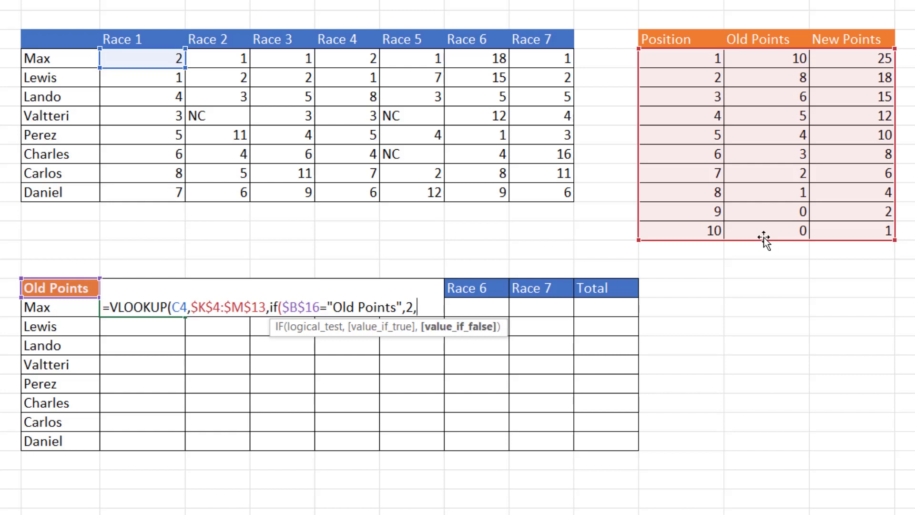
type("3)")
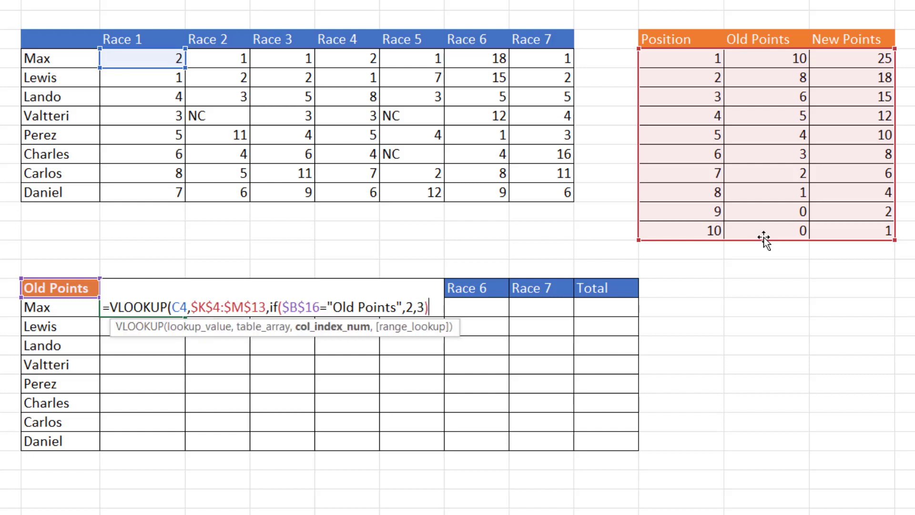
type(",")
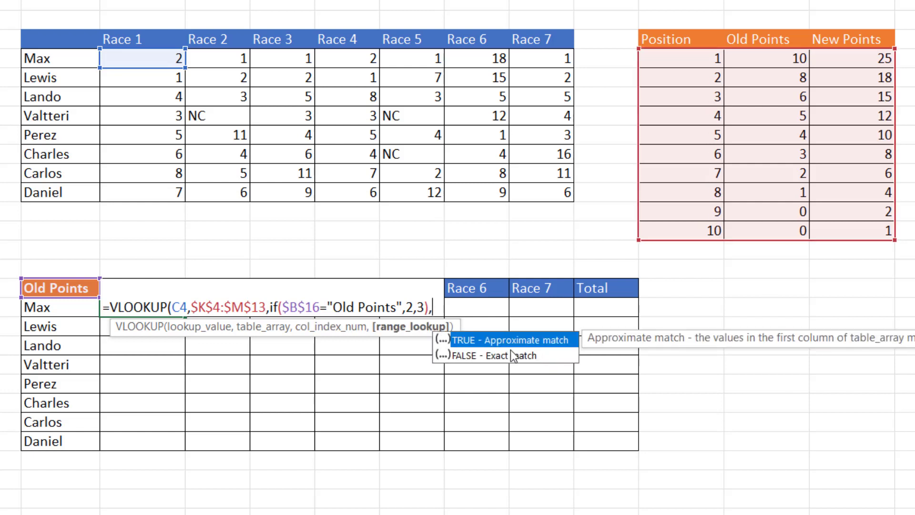
type("0)")
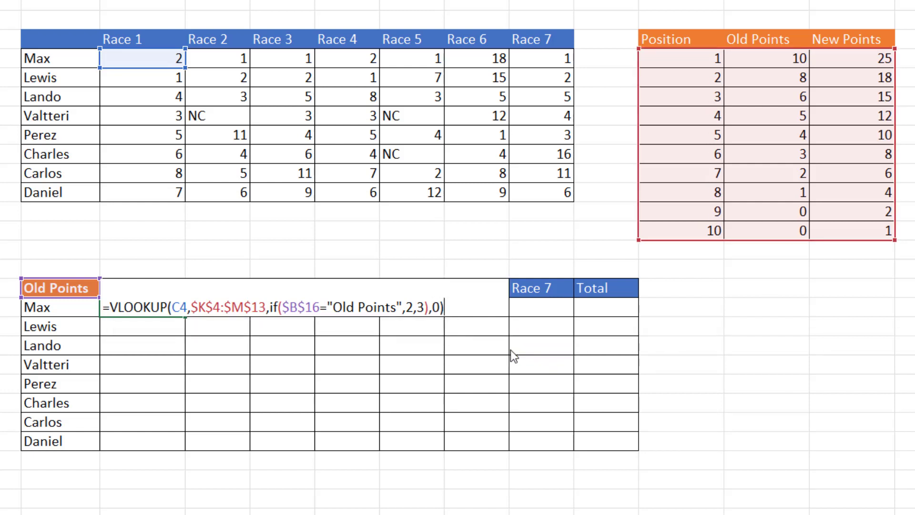
key("Return")
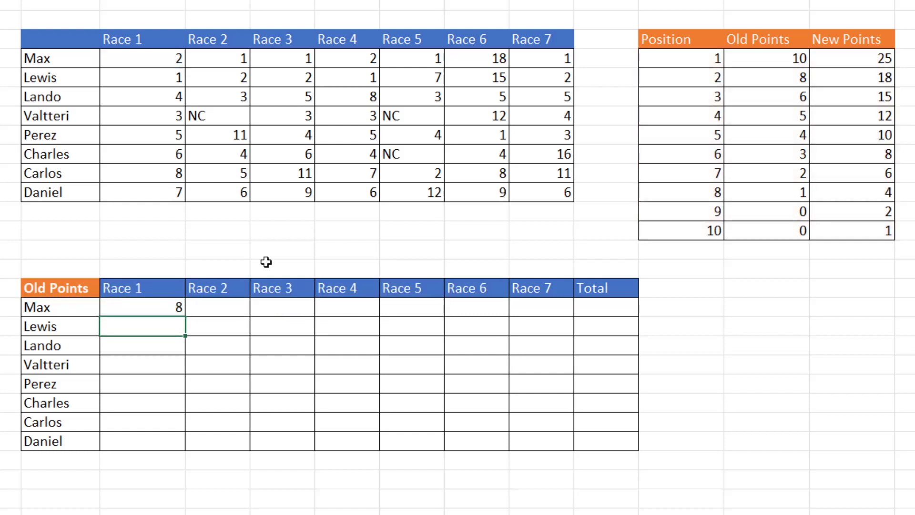
Step: Fill C17's lookup formula down to row 24 and across to Race 7
left_click(179, 306)
left_click_drag(186, 316, 574, 446)
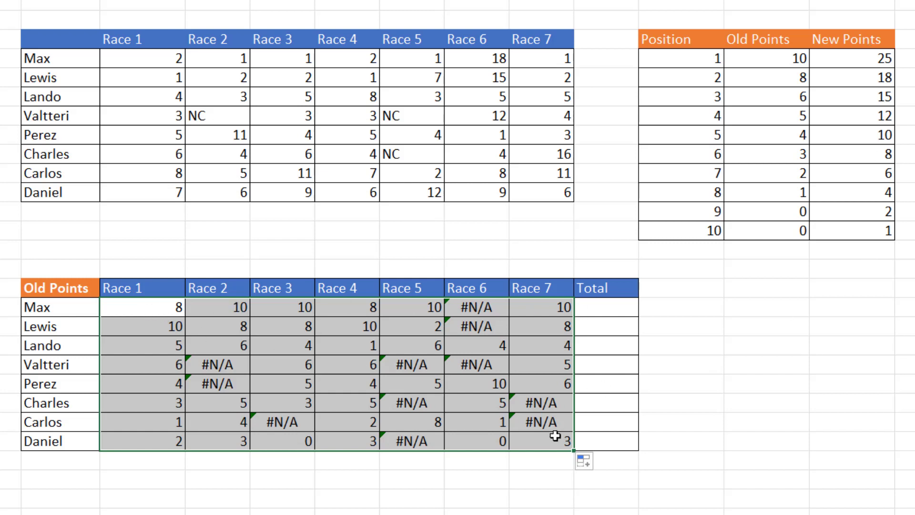
Step: Change C17 to =IFNA(VLOOKUP(...),0) and refill it across the whole Old Points grid
double_click(153, 307)
left_click(110, 307)
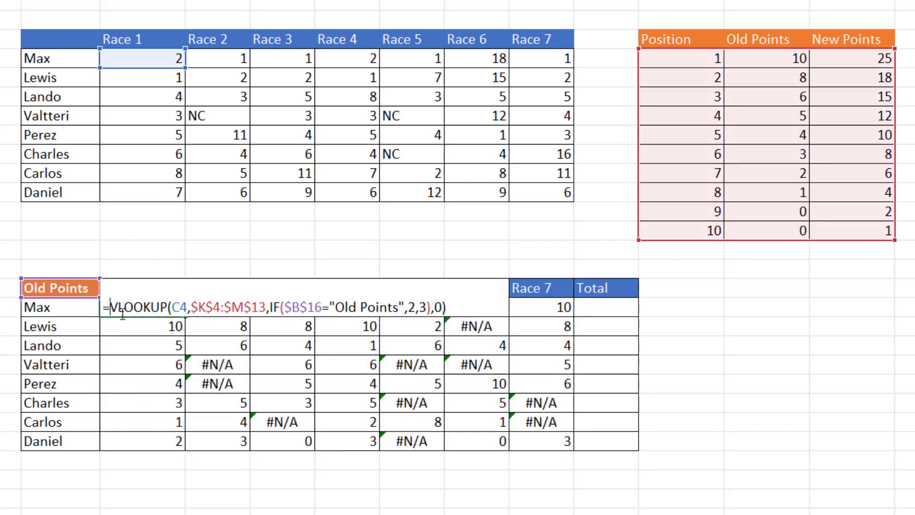
type("IF")
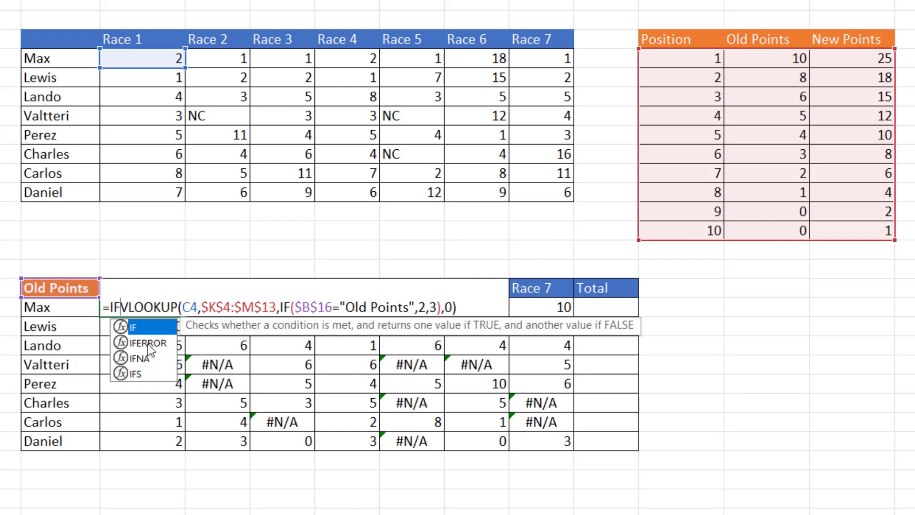
double_click(135, 359)
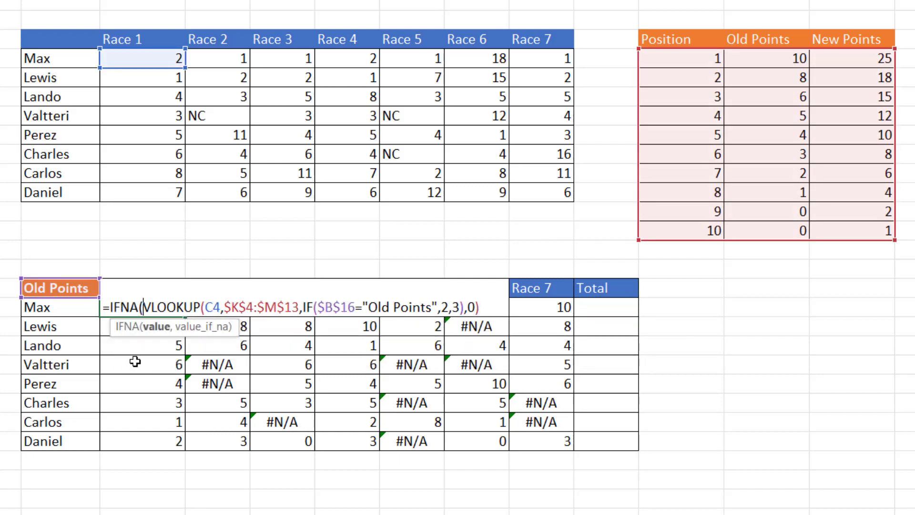
left_click(154, 327)
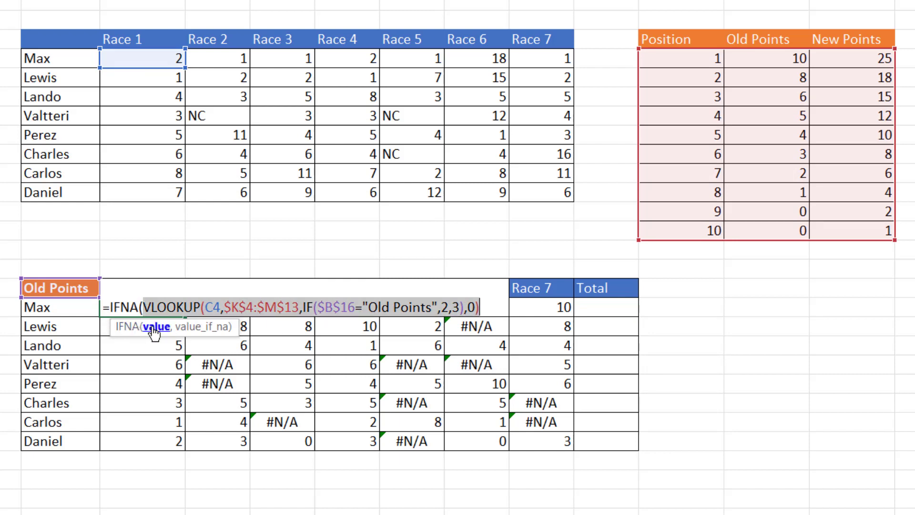
left_click(490, 306)
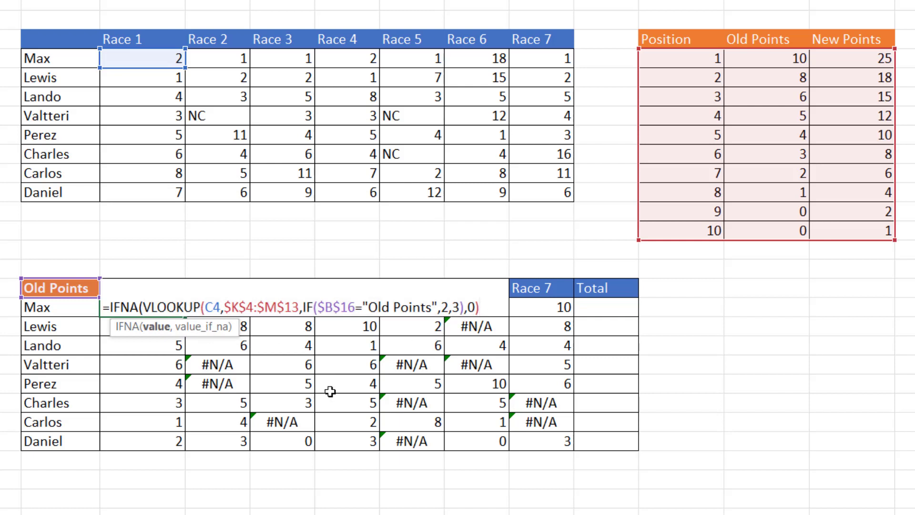
type(",0")
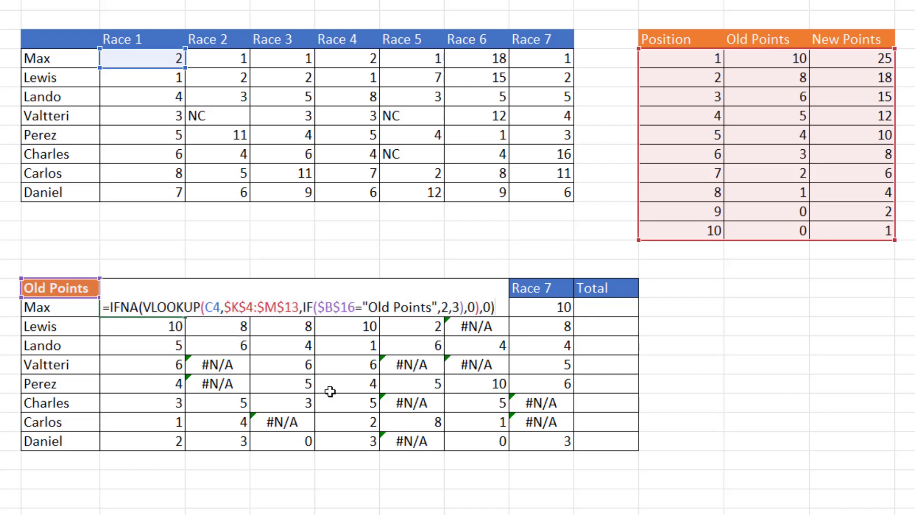
key("Return")
left_click(182, 309)
left_click_drag(185, 316, 559, 434)
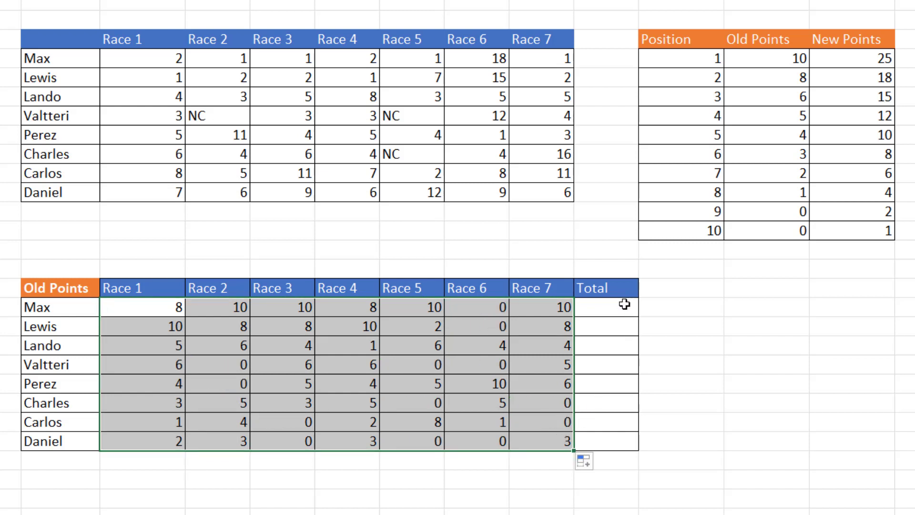
Step: AutoSum the Total column J17:J24, then switch B16 to New Points and back to Old Points
left_click_drag(624, 304, 607, 441)
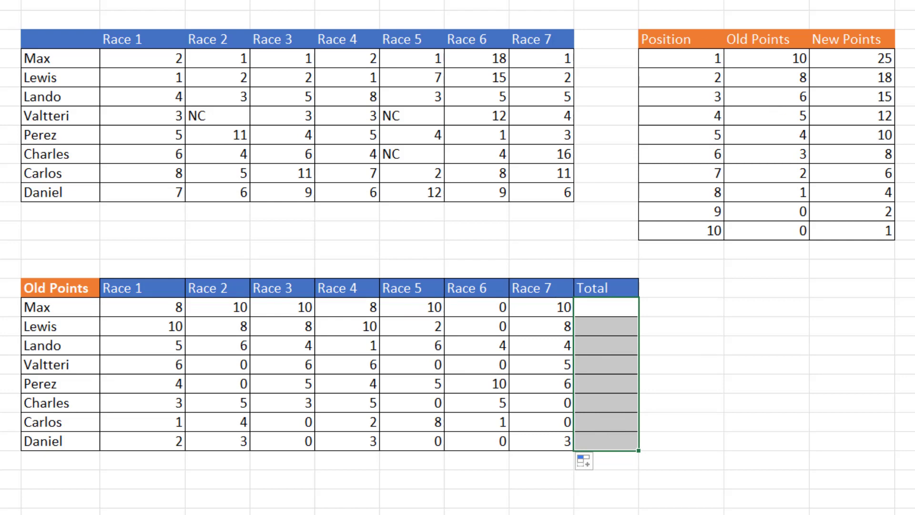
key("alt+equal")
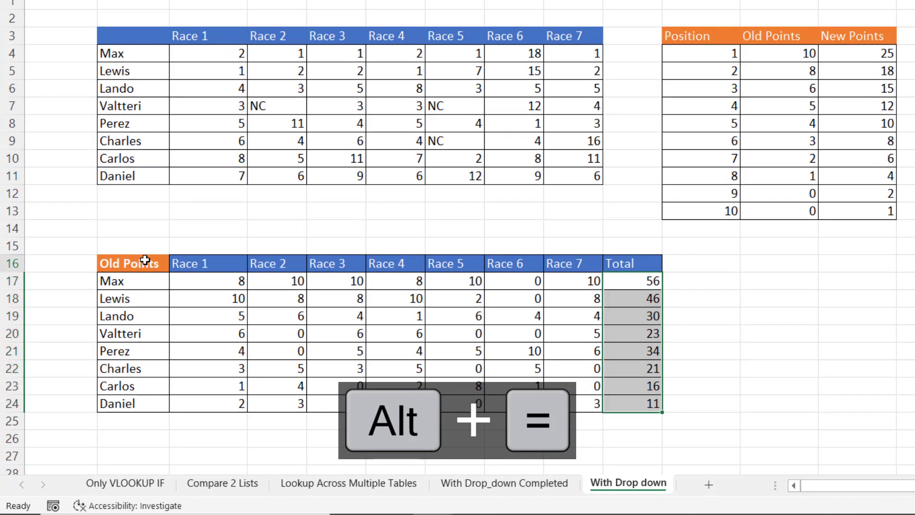
left_click(145, 260)
left_click(177, 264)
left_click(114, 291)
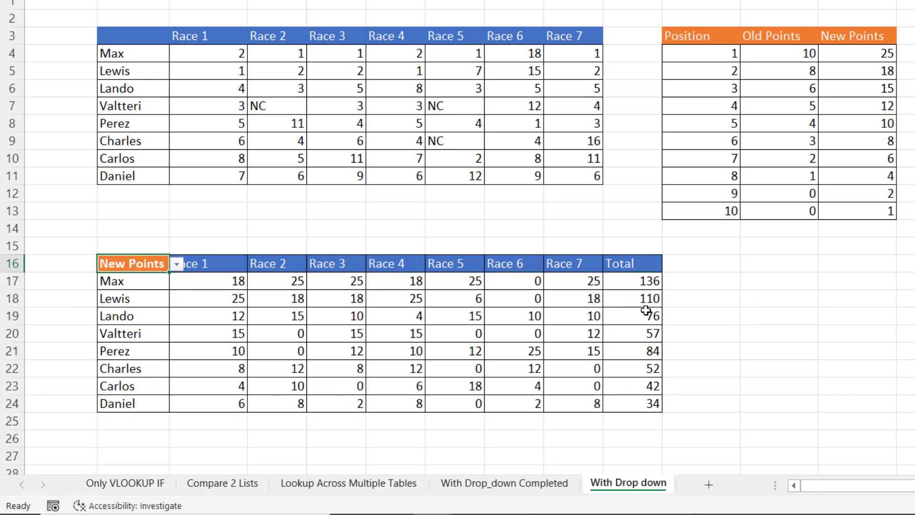
left_click(176, 265)
left_click(138, 281)
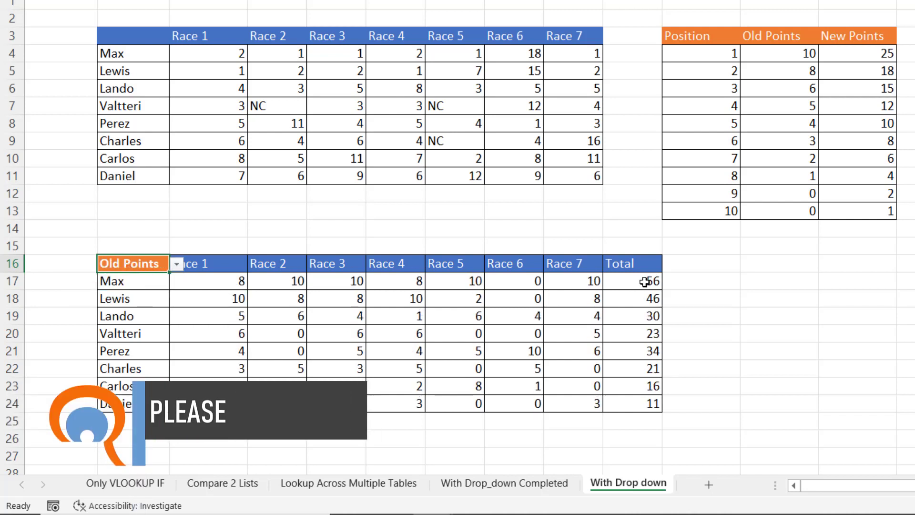